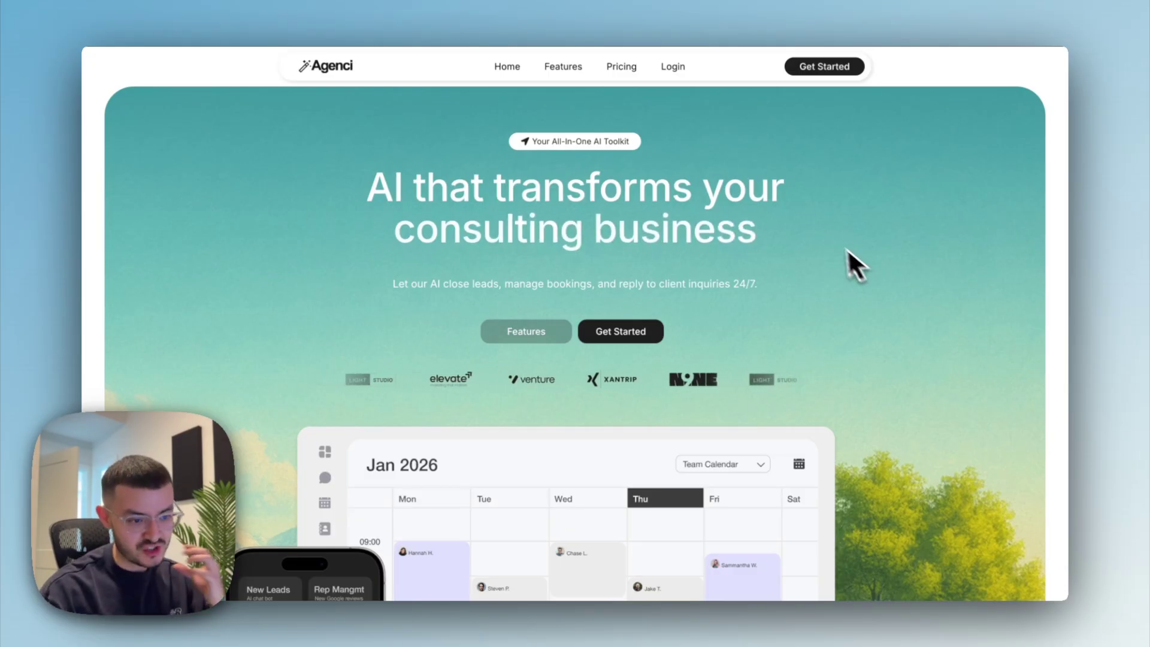
Scroll the live Agenci page past the hero and calendar mockup to The Problem section
{"action": "scroll", "coordinate": [830, 236], "scroll_direction": "down", "scroll_amount": 2}
{"action": "scroll", "coordinate": [829, 235], "scroll_direction": "down", "scroll_amount": 3}
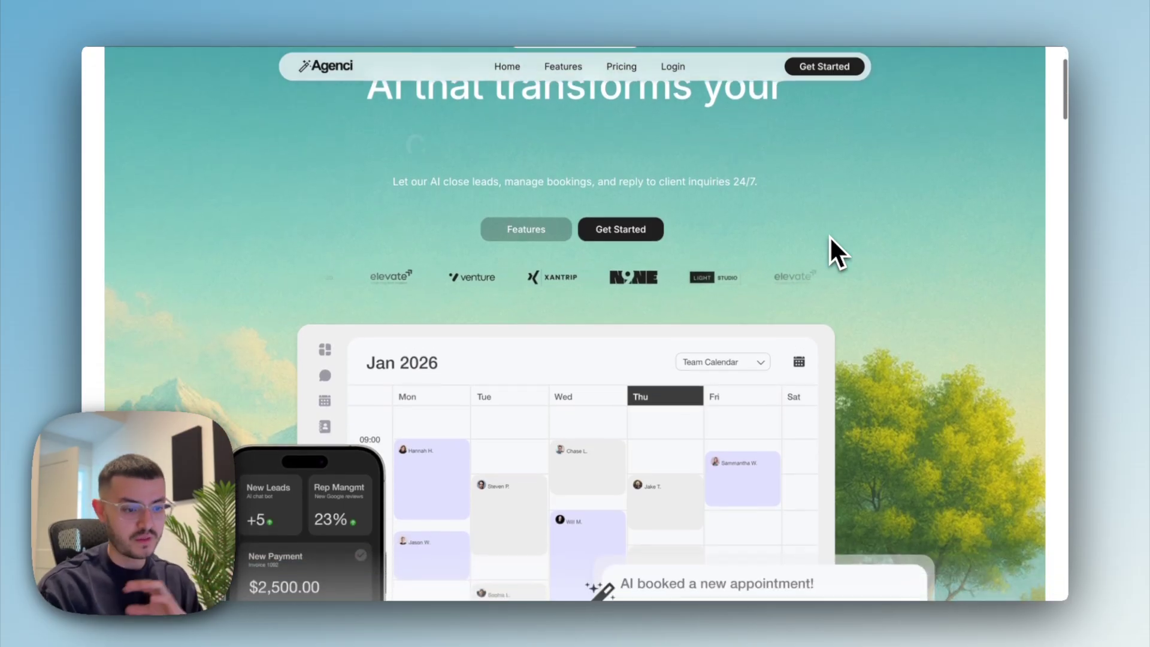
{"action": "scroll", "coordinate": [829, 235], "scroll_direction": "up", "scroll_amount": 5}
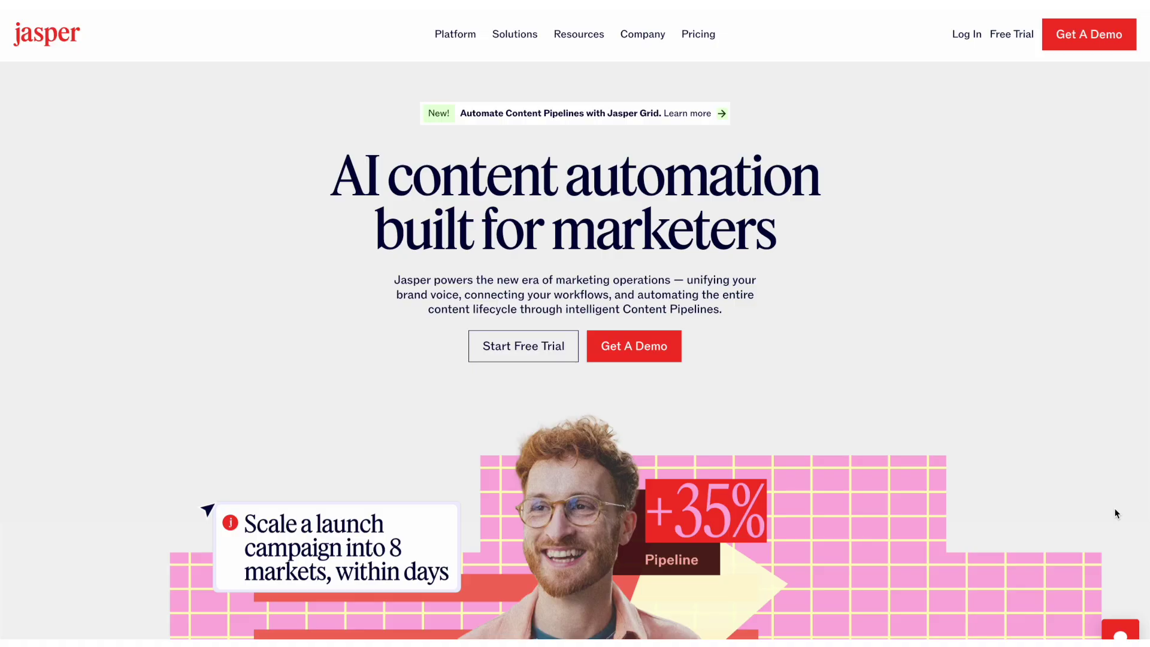
{"action": "scroll", "coordinate": [575, 323], "scroll_direction": "down", "scroll_amount": 5}
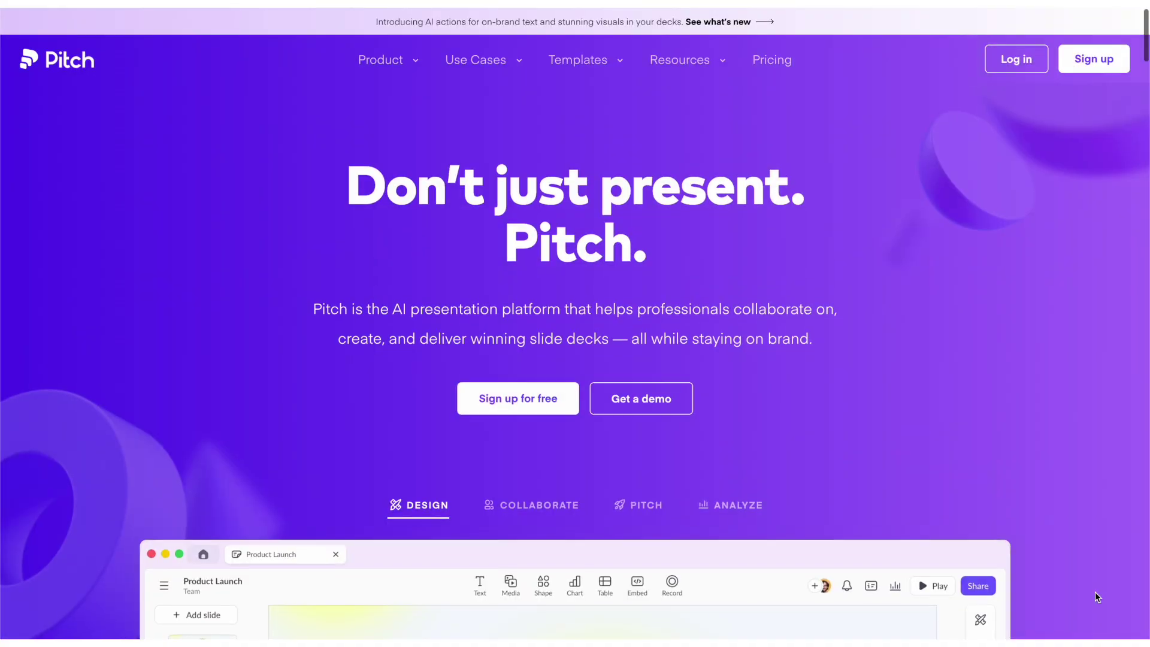
{"action": "scroll", "coordinate": [1095, 592], "scroll_direction": "down", "scroll_amount": 8}
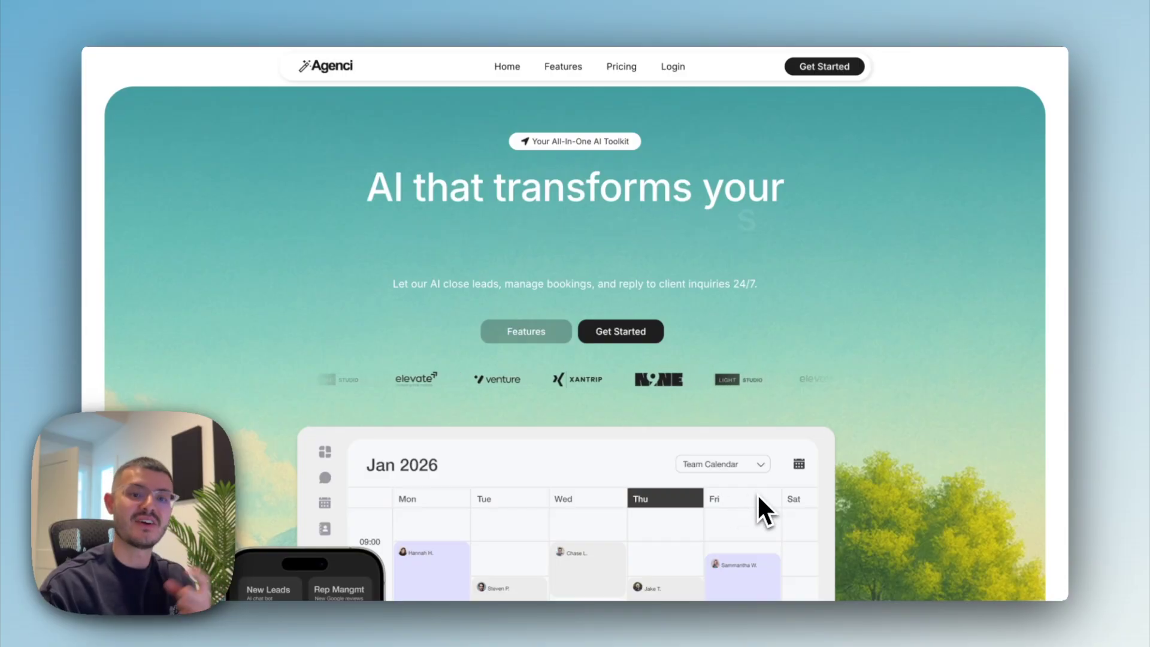
{"action": "scroll", "coordinate": [922, 493], "scroll_direction": "down", "scroll_amount": 1}
{"action": "scroll", "coordinate": [924, 497], "scroll_direction": "down", "scroll_amount": 7}
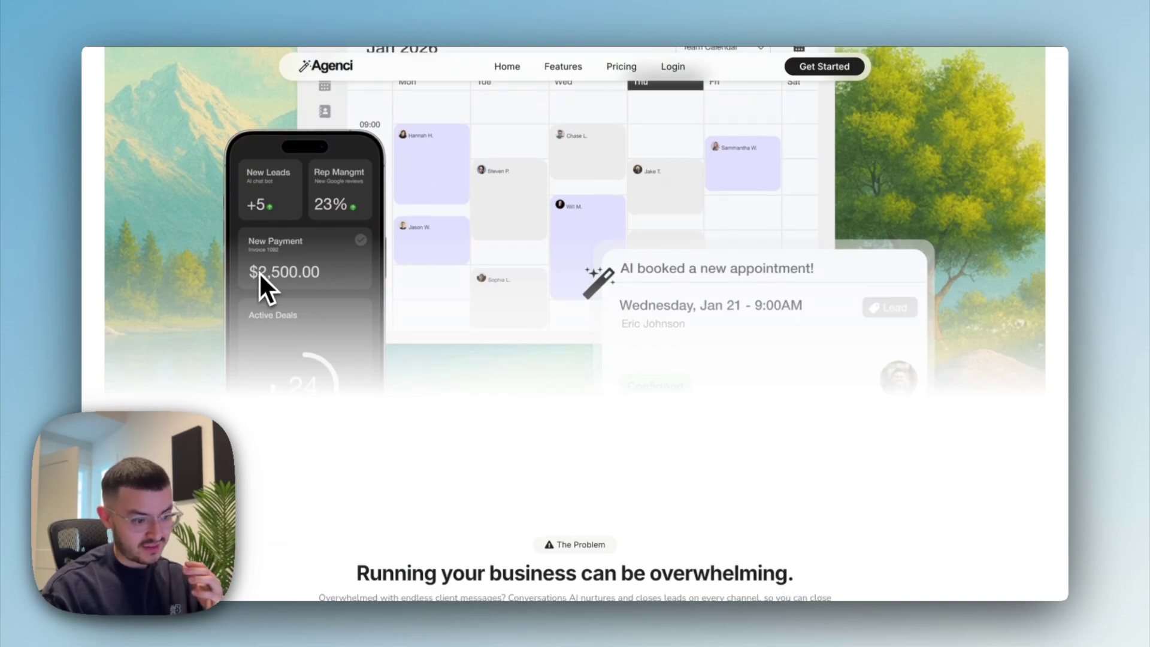
{"action": "scroll", "coordinate": [285, 436], "scroll_direction": "down", "scroll_amount": 5}
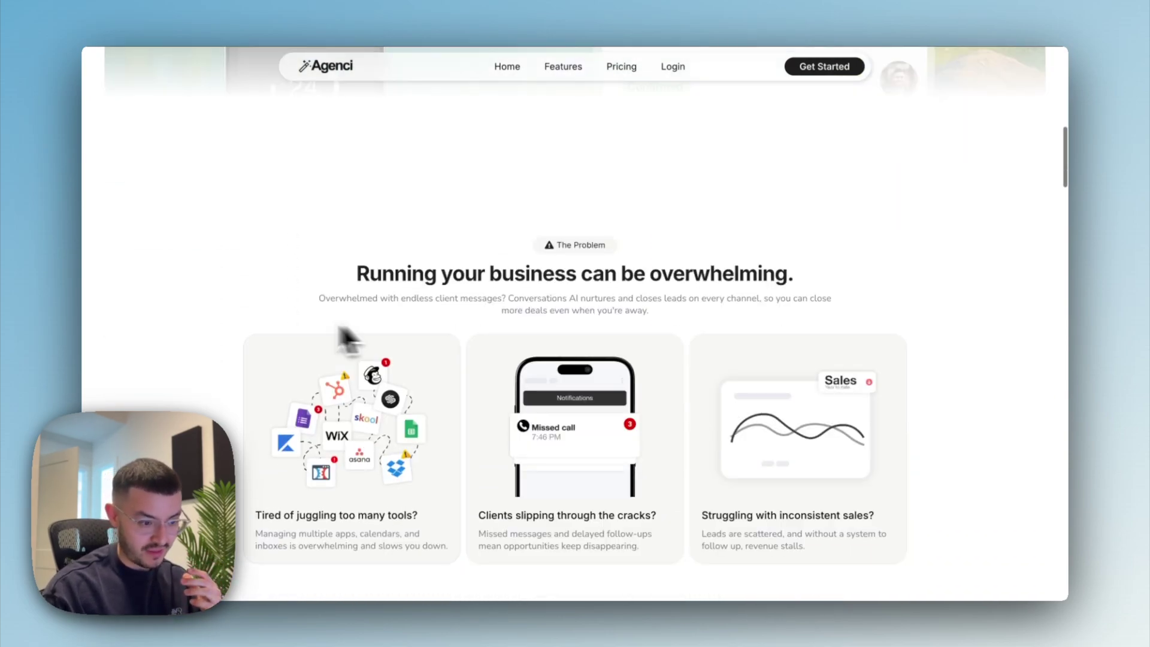
Compare the Userbot website with the Agenci page, then return to Agenci
{"action": "scroll", "coordinate": [599, 371], "scroll_direction": "down", "scroll_amount": 1}
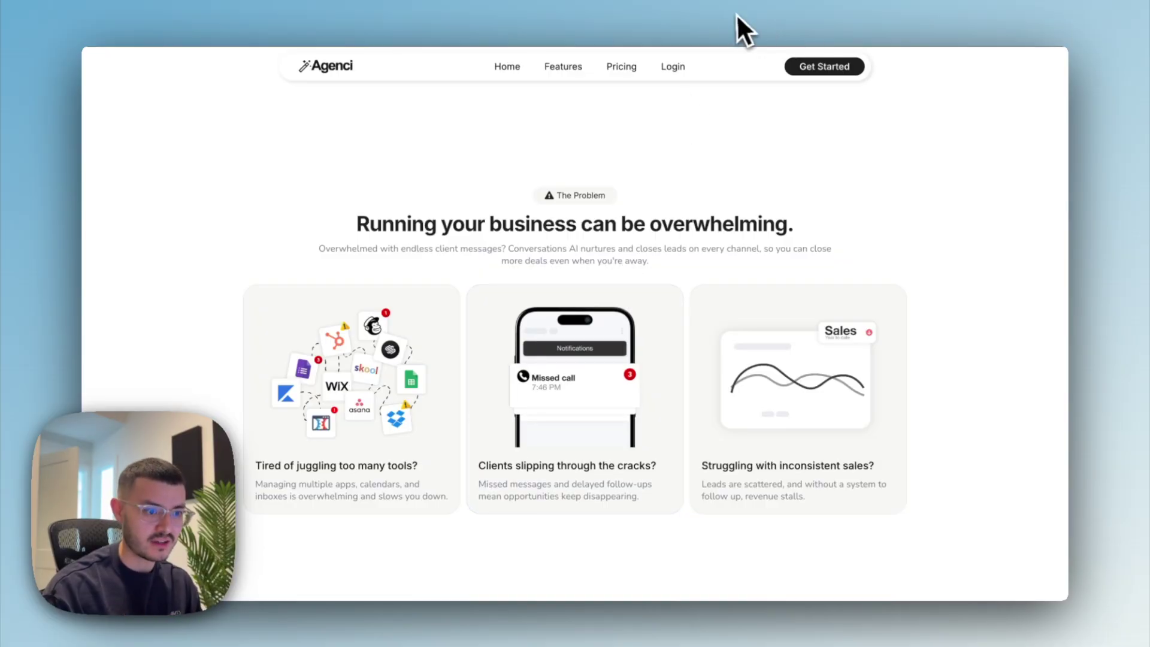
{"action": "left_click", "coordinate": [767, 9]}
{"action": "scroll", "coordinate": [778, 307], "scroll_direction": "up", "scroll_amount": 1}
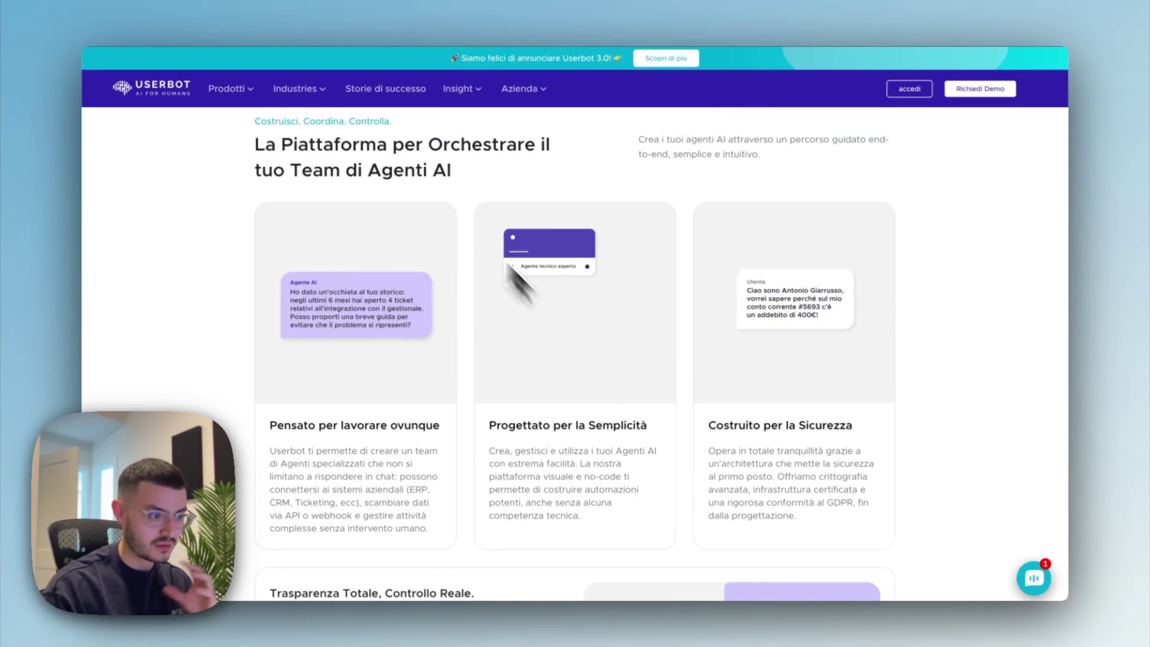
{"action": "key", "text": "ctrl+shift+Tab"}
{"action": "scroll", "coordinate": [557, 425], "scroll_direction": "down", "scroll_amount": 1}
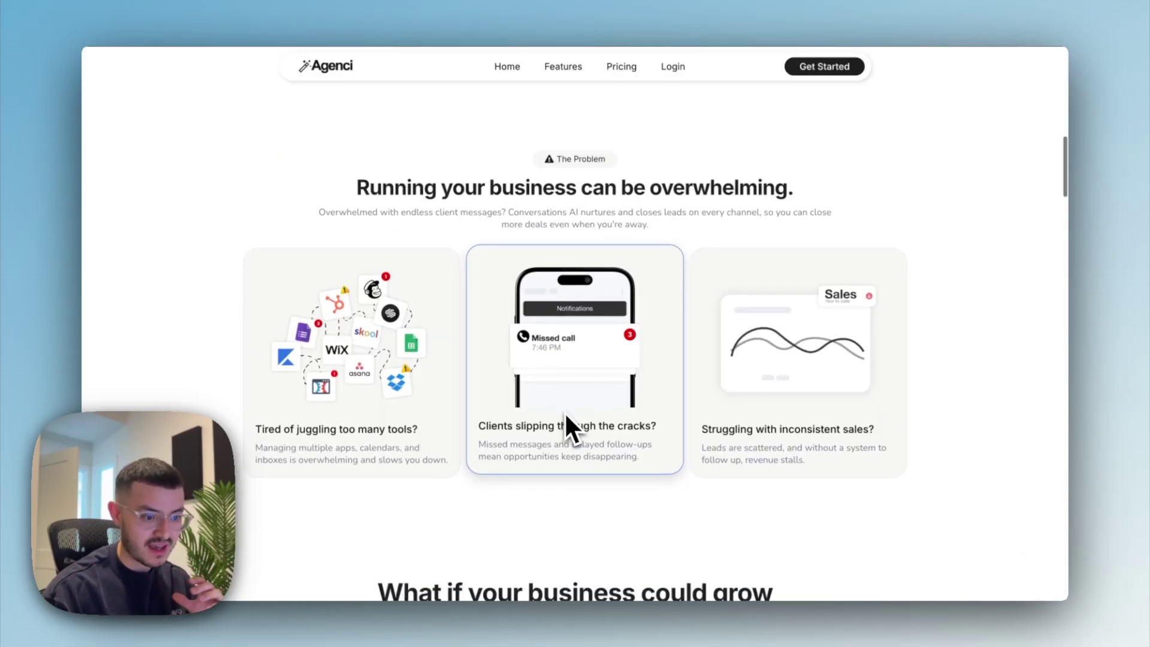
Browse down through the NextLevel CRM Pro website for reference
{"action": "left_click", "coordinate": [425, 13]}
{"action": "scroll", "coordinate": [716, 338], "scroll_direction": "down", "scroll_amount": 1}
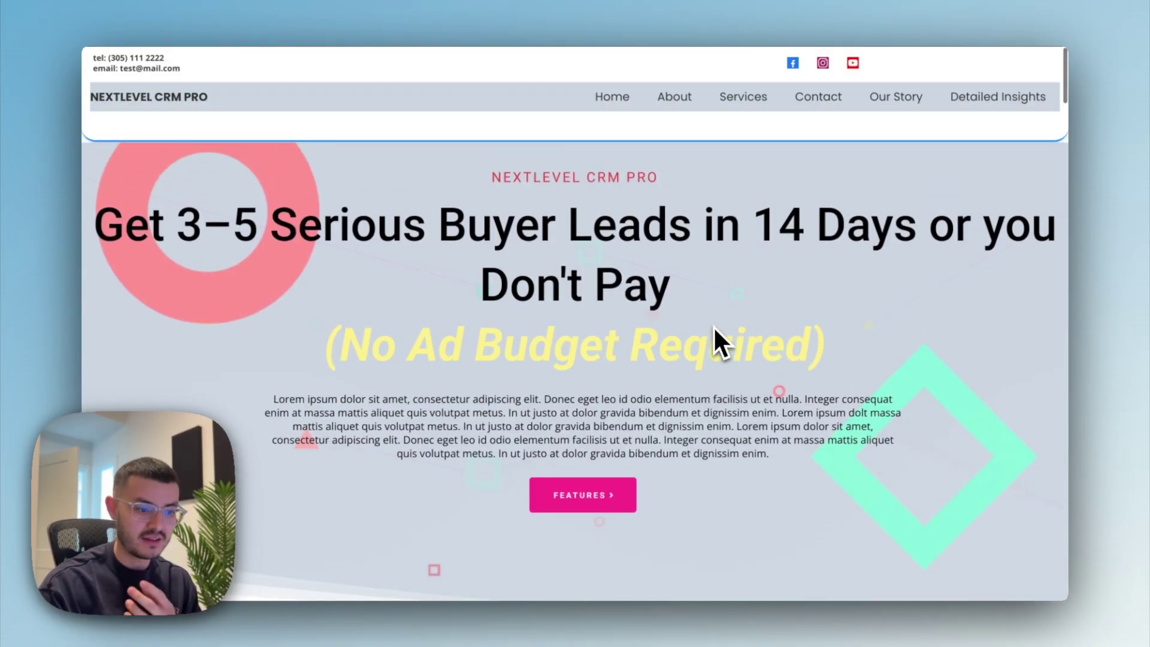
{"action": "scroll", "coordinate": [747, 452], "scroll_direction": "down", "scroll_amount": 5}
{"action": "scroll", "coordinate": [748, 452], "scroll_direction": "down", "scroll_amount": 6}
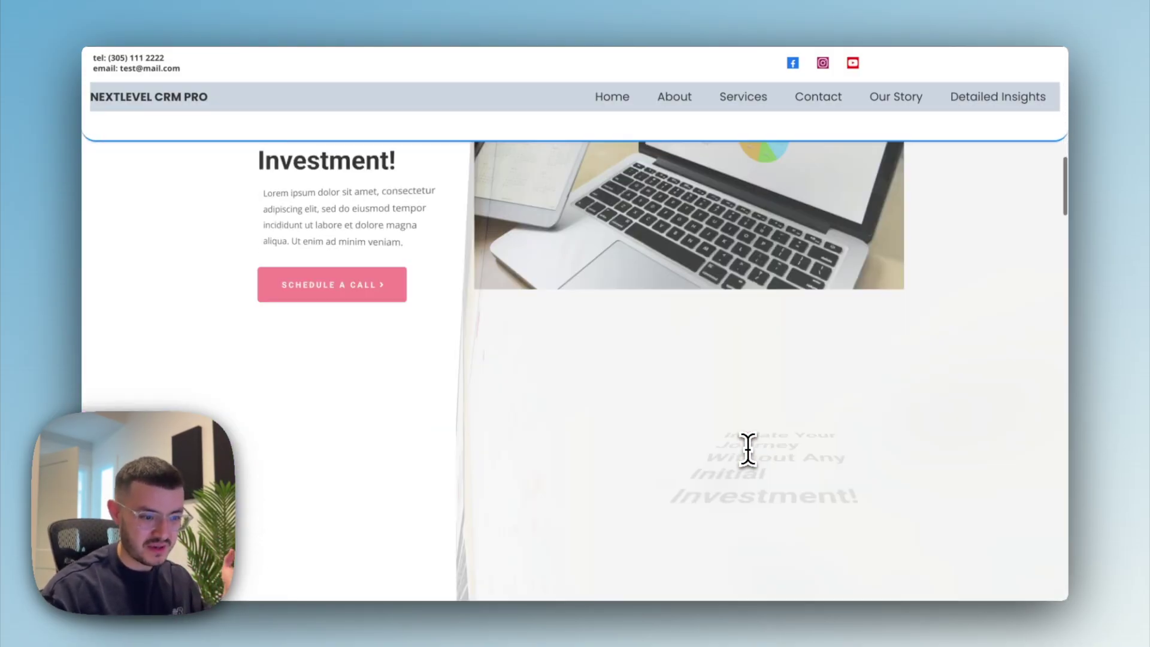
{"action": "scroll", "coordinate": [747, 449], "scroll_direction": "down", "scroll_amount": 2}
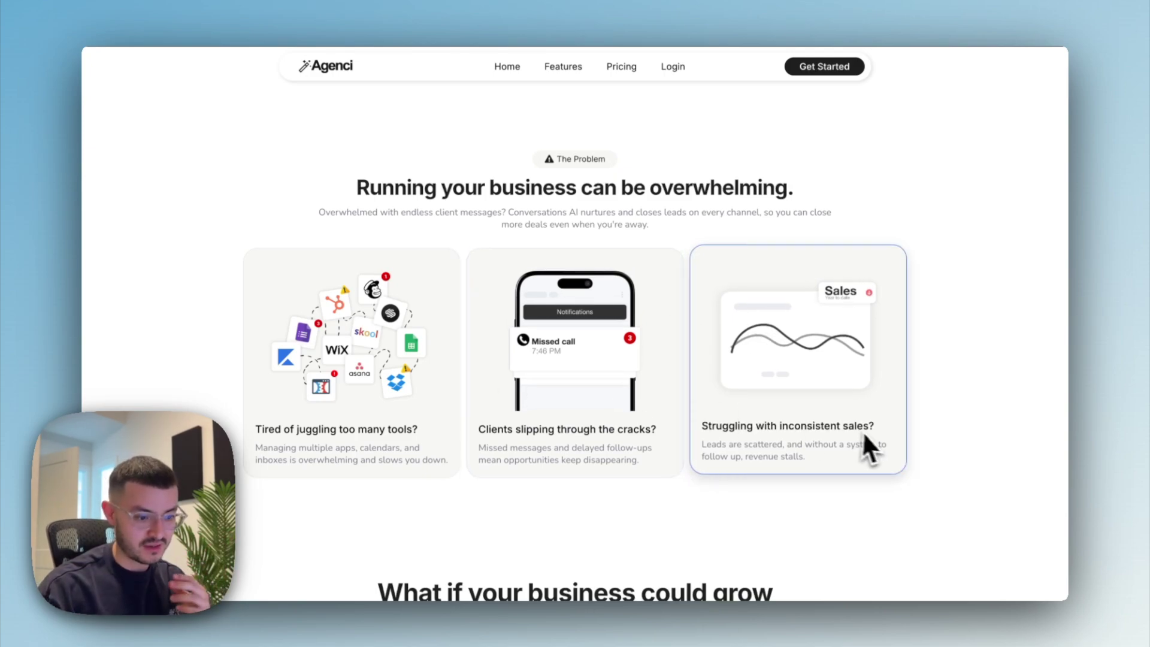
{"action": "scroll", "coordinate": [864, 435], "scroll_direction": "down", "scroll_amount": 7}
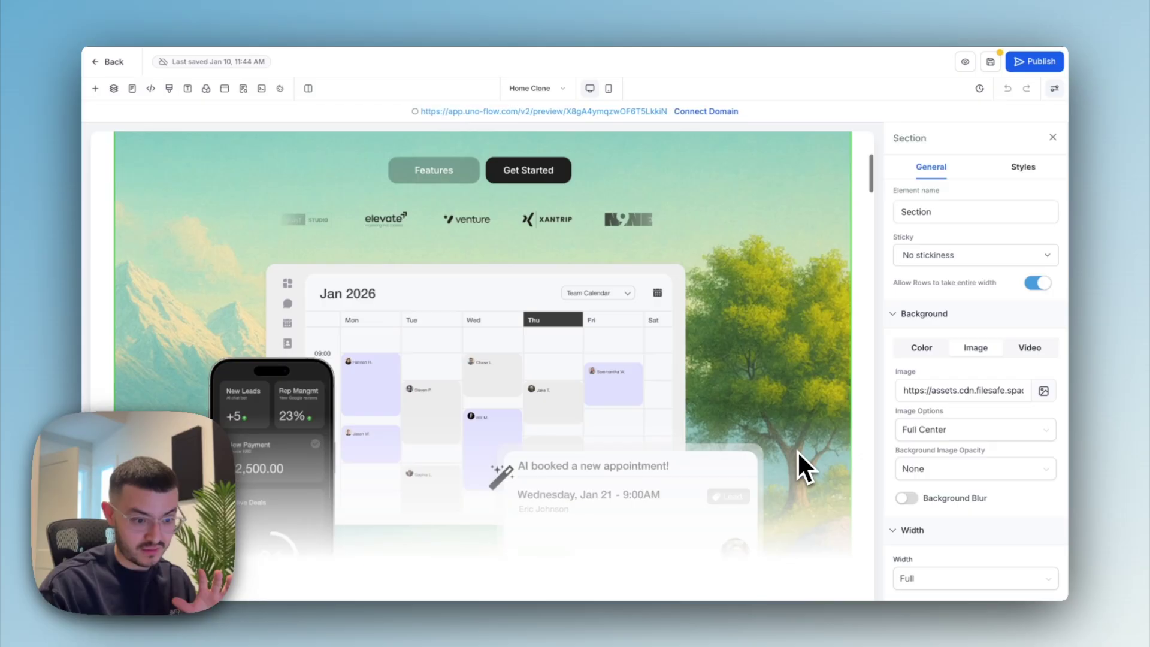
Replace the hero background with the Purple Mountains image from Media Storage
{"action": "scroll", "coordinate": [797, 461], "scroll_direction": "down", "scroll_amount": 5}
{"action": "scroll", "coordinate": [719, 407], "scroll_direction": "up", "scroll_amount": 5}
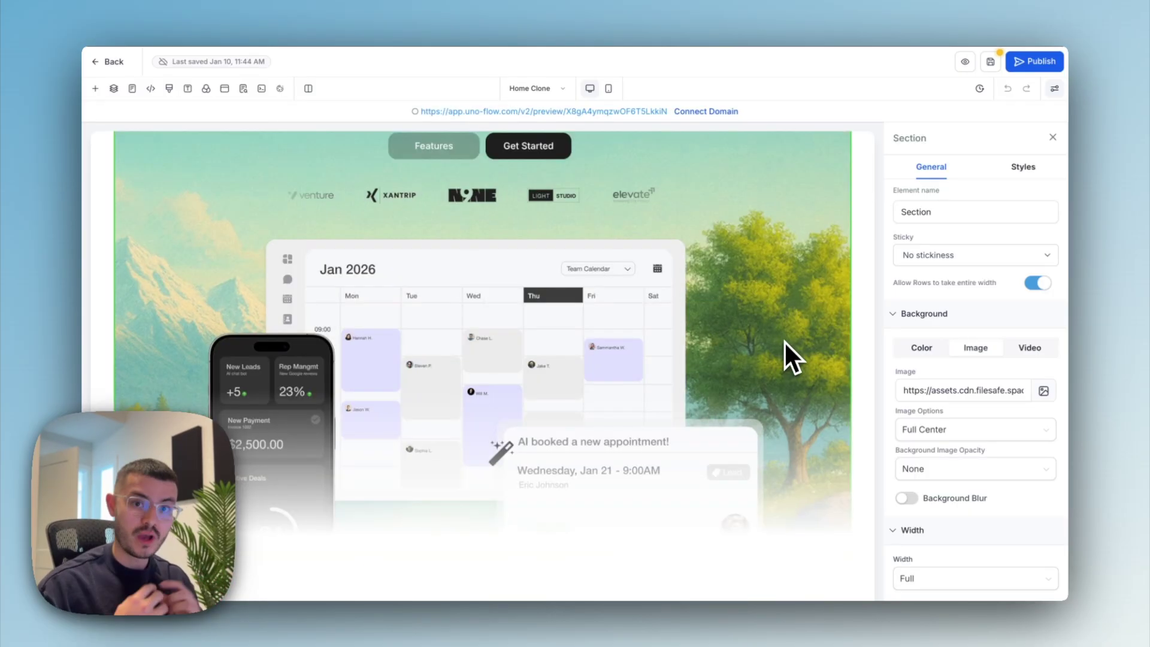
{"action": "left_click", "coordinate": [1044, 391]}
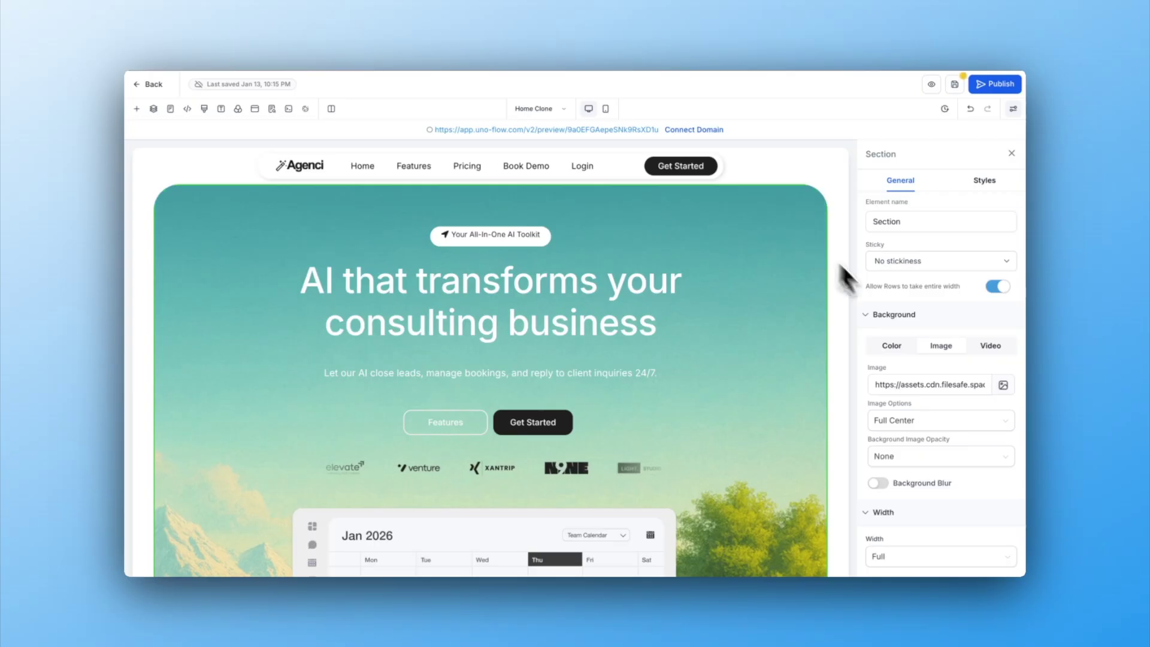
{"action": "left_click", "coordinate": [1003, 385]}
{"action": "scroll", "coordinate": [430, 409], "scroll_direction": "down", "scroll_amount": 2}
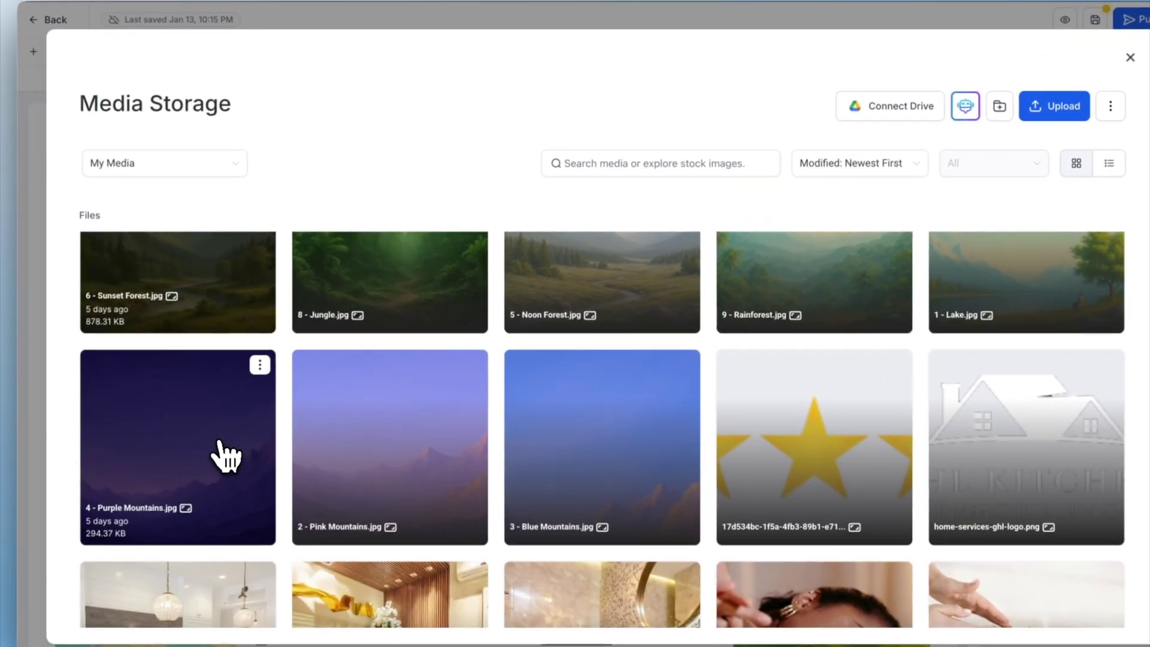
{"action": "left_click", "coordinate": [276, 419]}
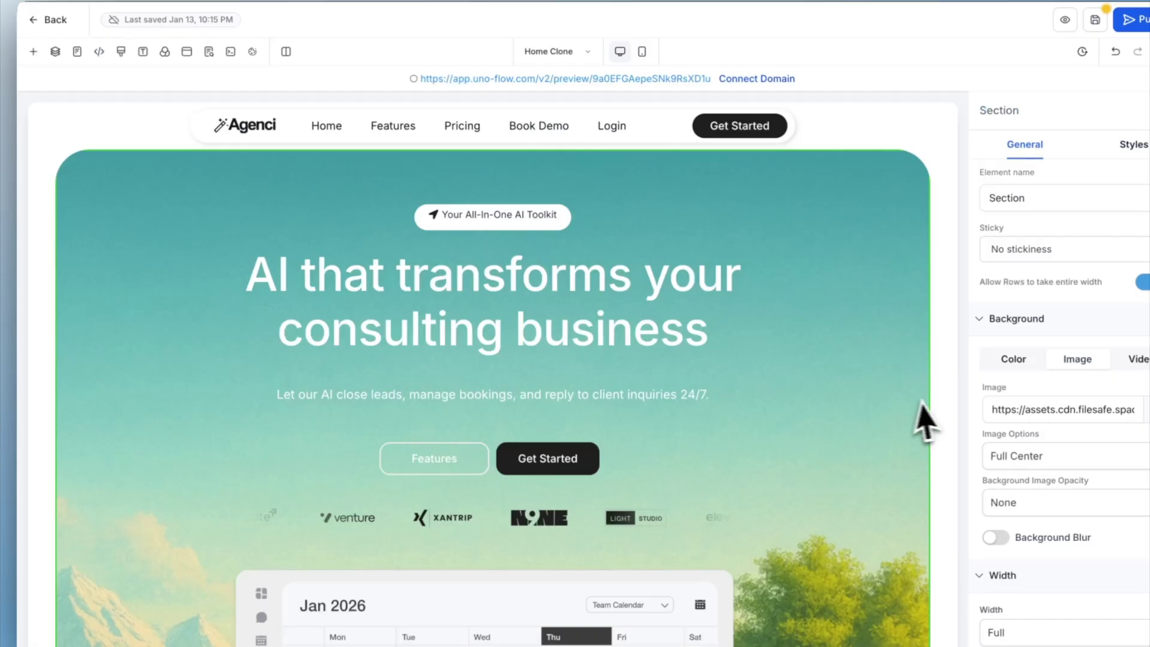
Select the whole section surrounding the dashboard image further down the page
{"action": "scroll", "coordinate": [936, 405], "scroll_direction": "down", "scroll_amount": 5}
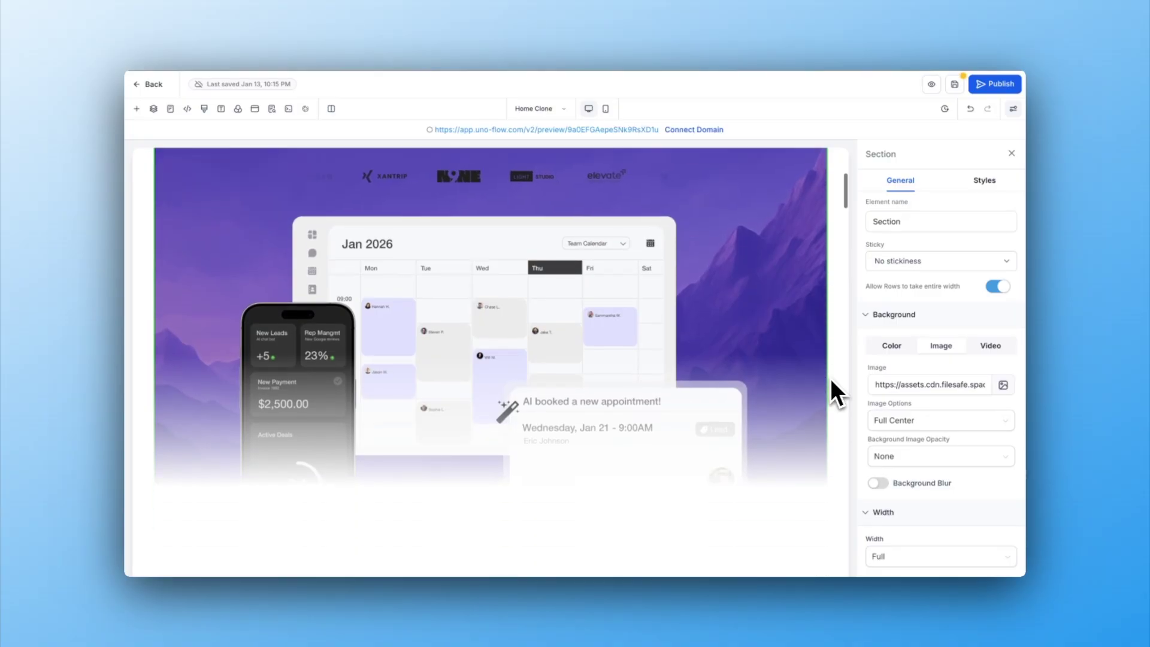
{"action": "scroll", "coordinate": [831, 379], "scroll_direction": "down", "scroll_amount": 5}
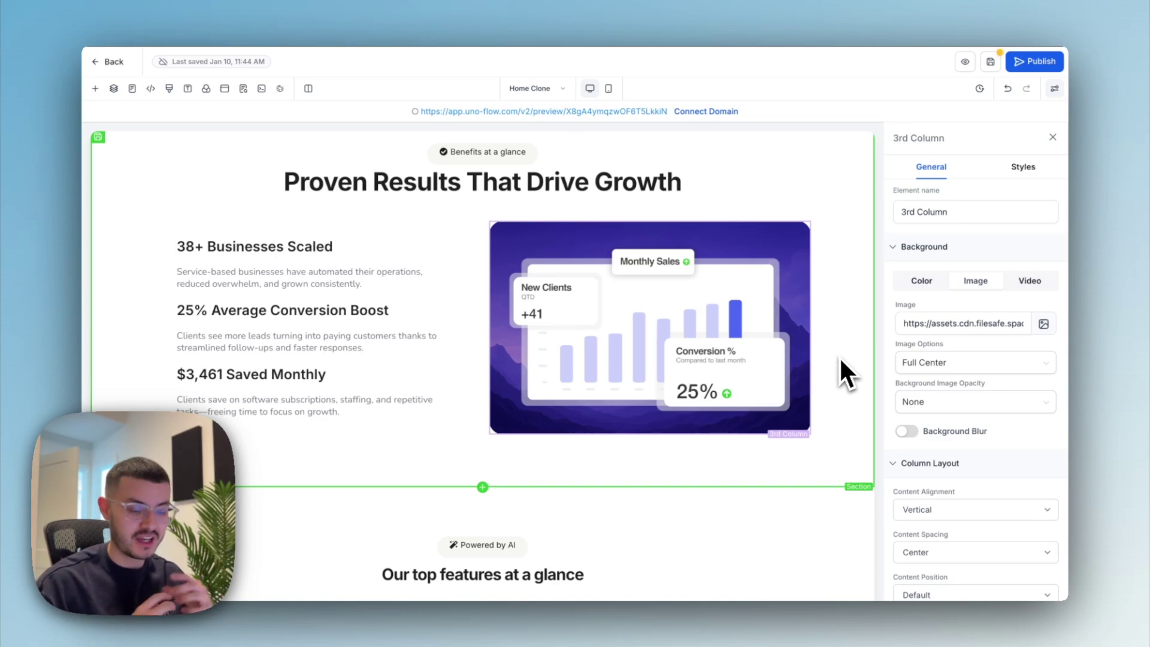
{"action": "left_click", "coordinate": [866, 352]}
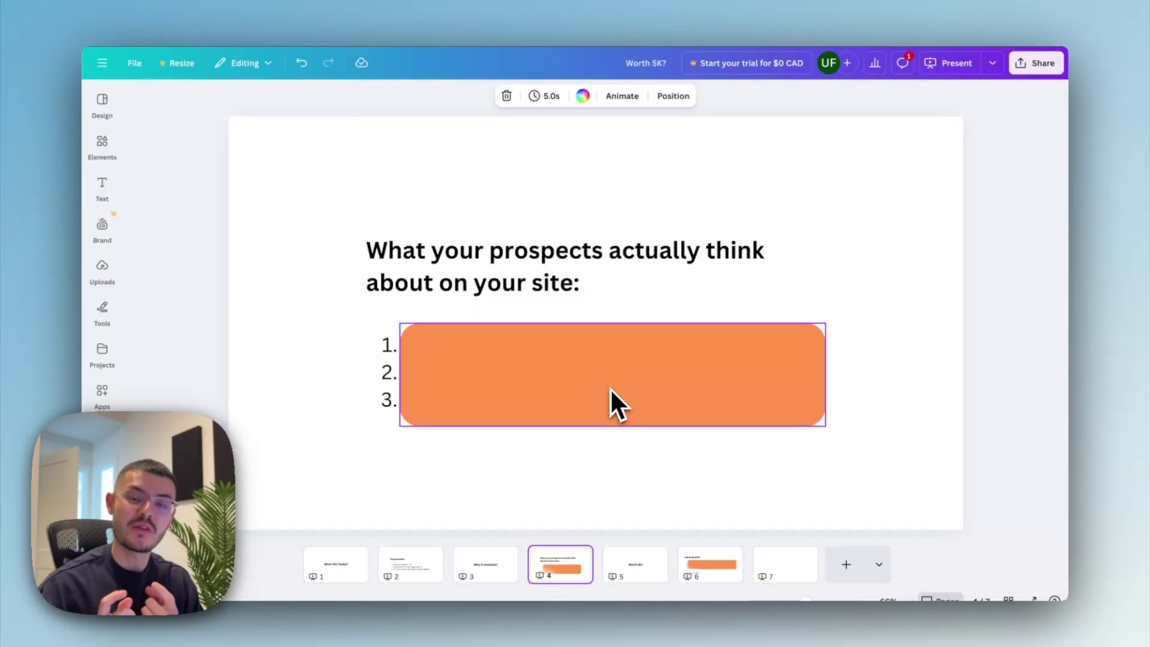
Shorten the orange block on slide 4 to reveal 'IS THIS LEGIT?', then move to HubSpot
{"action": "left_click", "coordinate": [611, 389]}
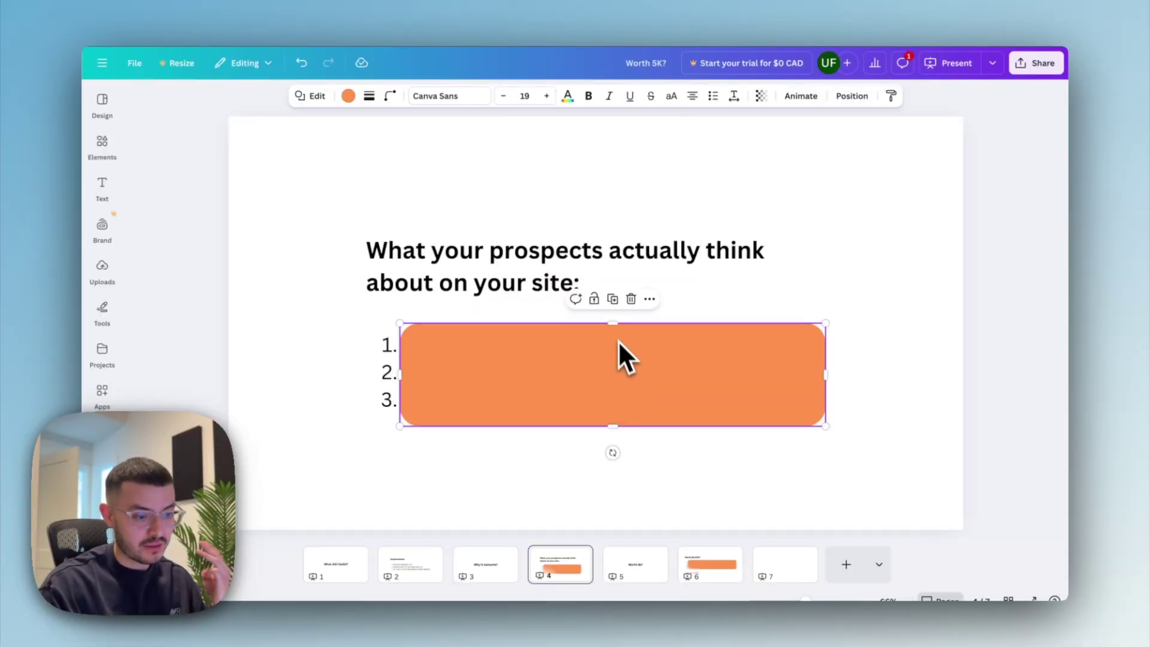
{"action": "left_click", "coordinate": [873, 371]}
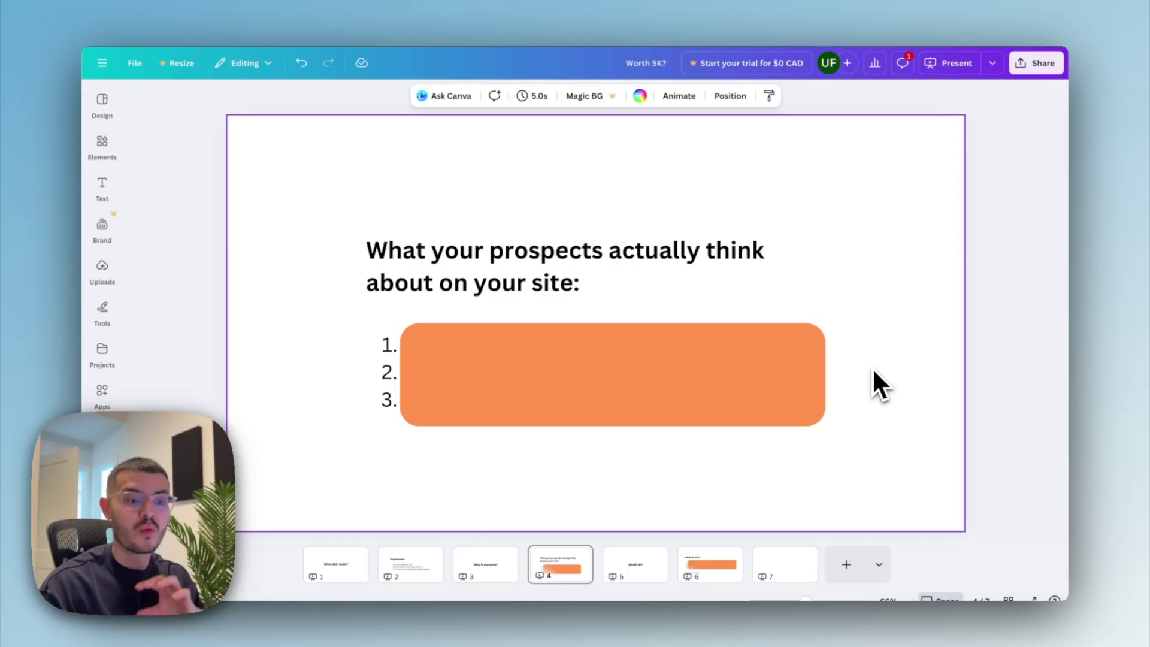
{"action": "left_click", "coordinate": [641, 348]}
{"action": "left_click_drag", "start_coordinate": [612, 323], "coordinate": [613, 358]}
{"action": "left_click", "coordinate": [900, 390]}
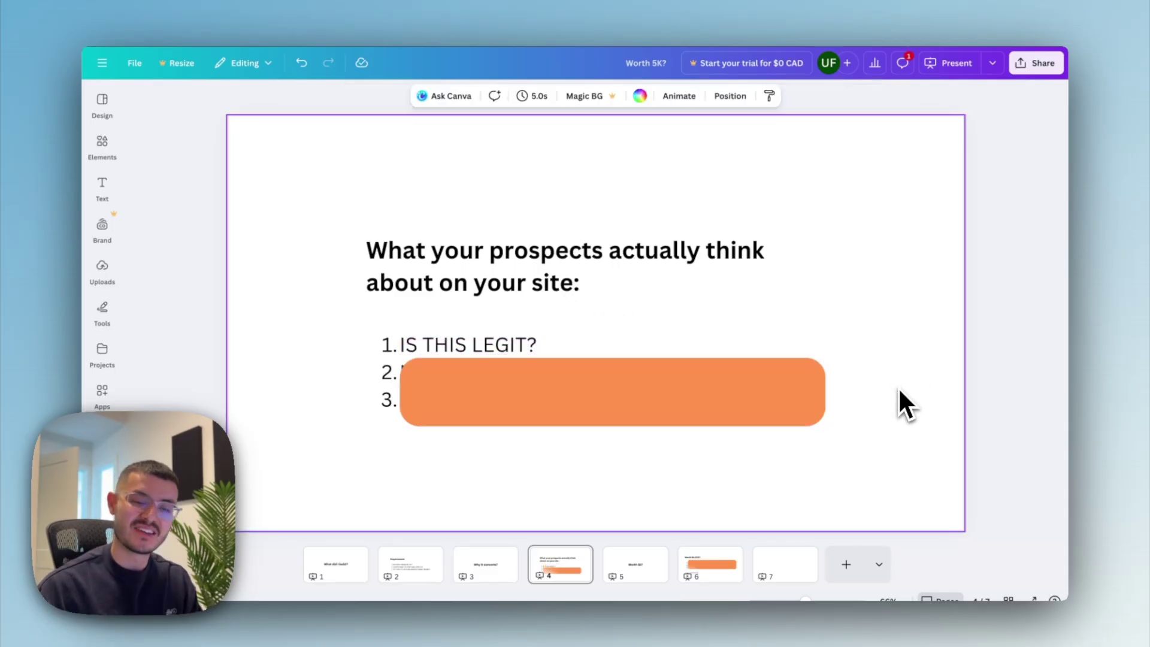
{"action": "left_click", "coordinate": [462, 19]}
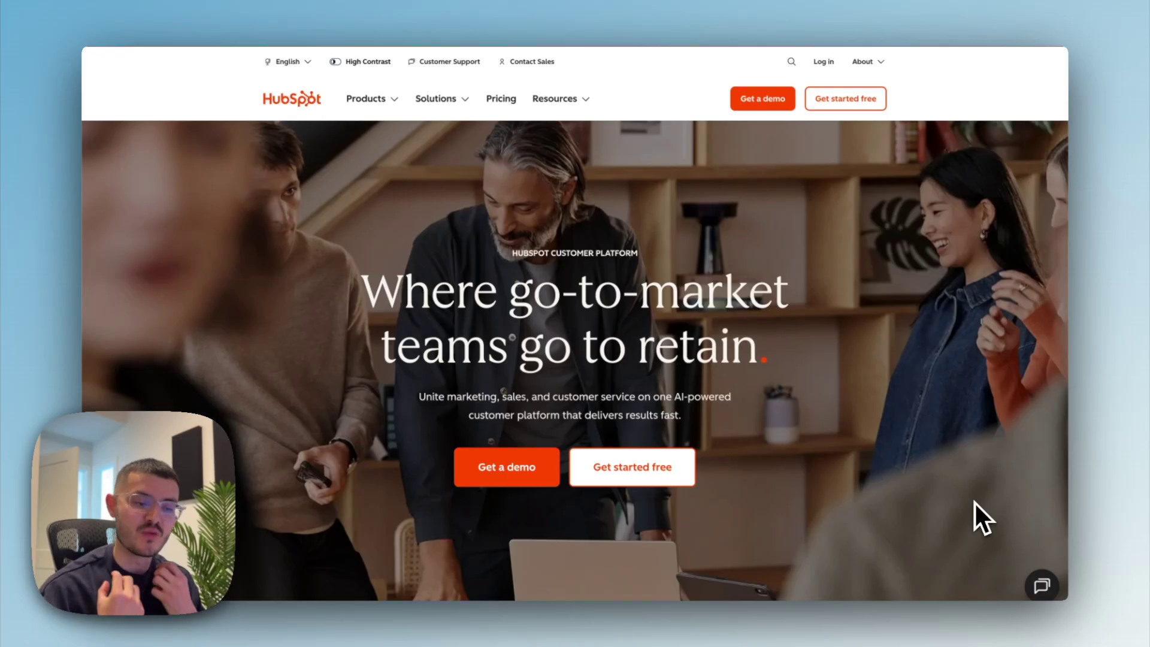
Glance at the malibou website, then go back to the Agenci landing page
{"action": "key", "text": "ctrl+Tab"}
{"action": "scroll", "coordinate": [818, 383], "scroll_direction": "down", "scroll_amount": 2}
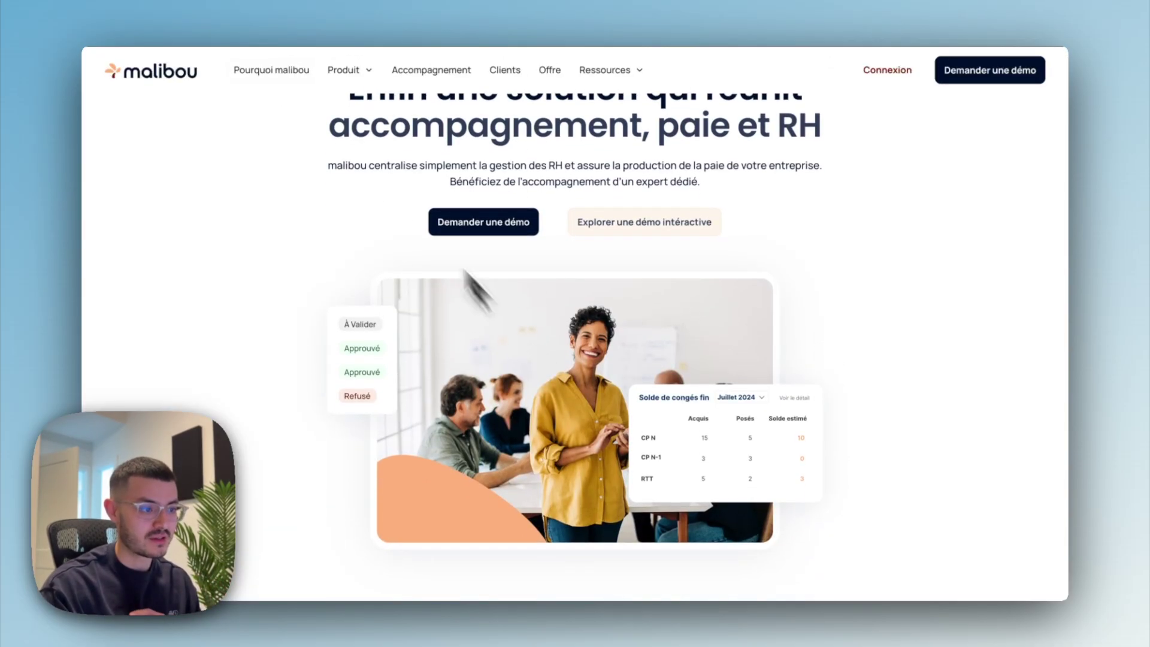
{"action": "key", "text": "ctrl+Tab"}
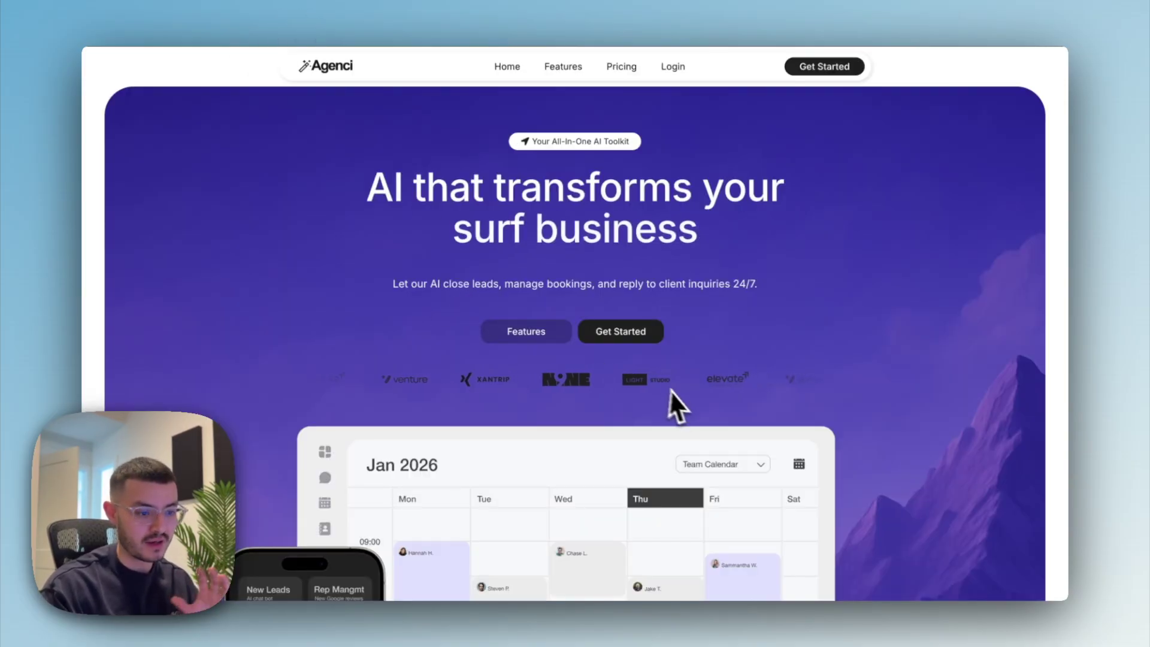
{"action": "scroll", "coordinate": [673, 403], "scroll_direction": "down", "scroll_amount": 15}
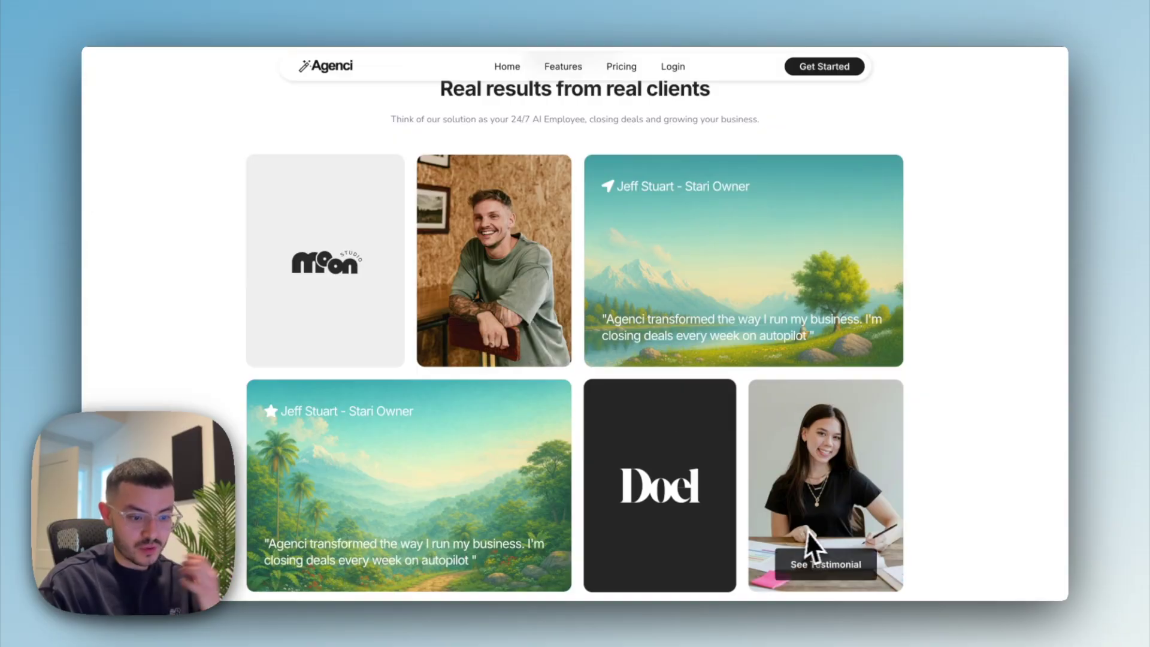
Open client testimonial popups in the preview, close them, and return to the editor
{"action": "left_click", "coordinate": [508, 345]}
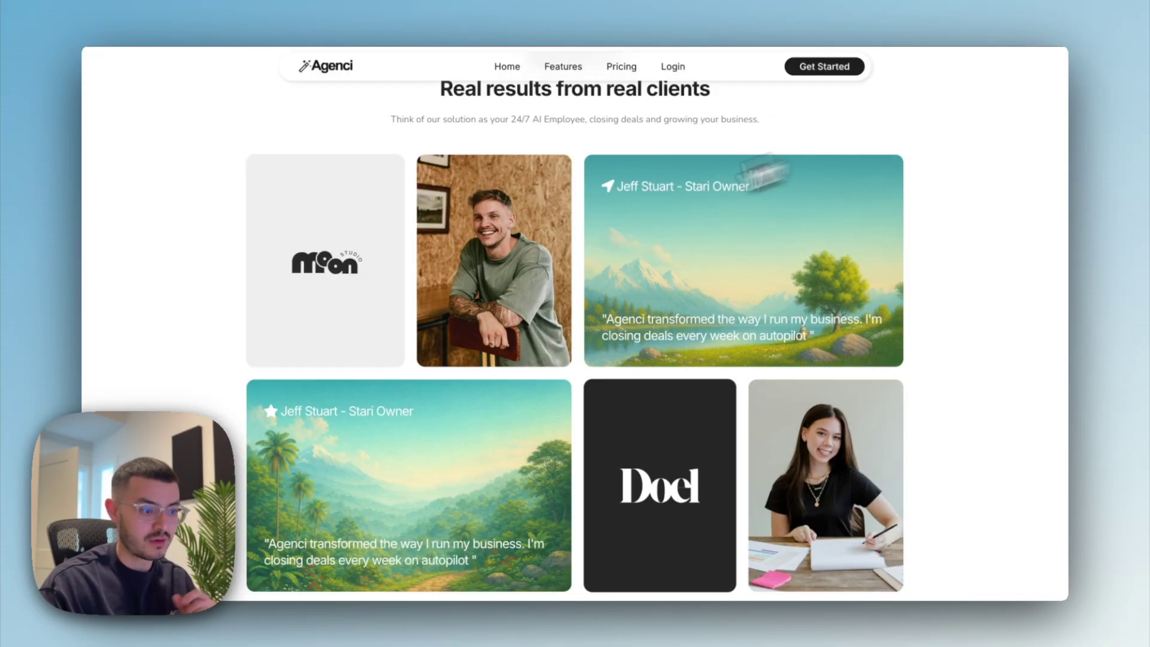
{"action": "scroll", "coordinate": [847, 130], "scroll_direction": "down", "scroll_amount": 1}
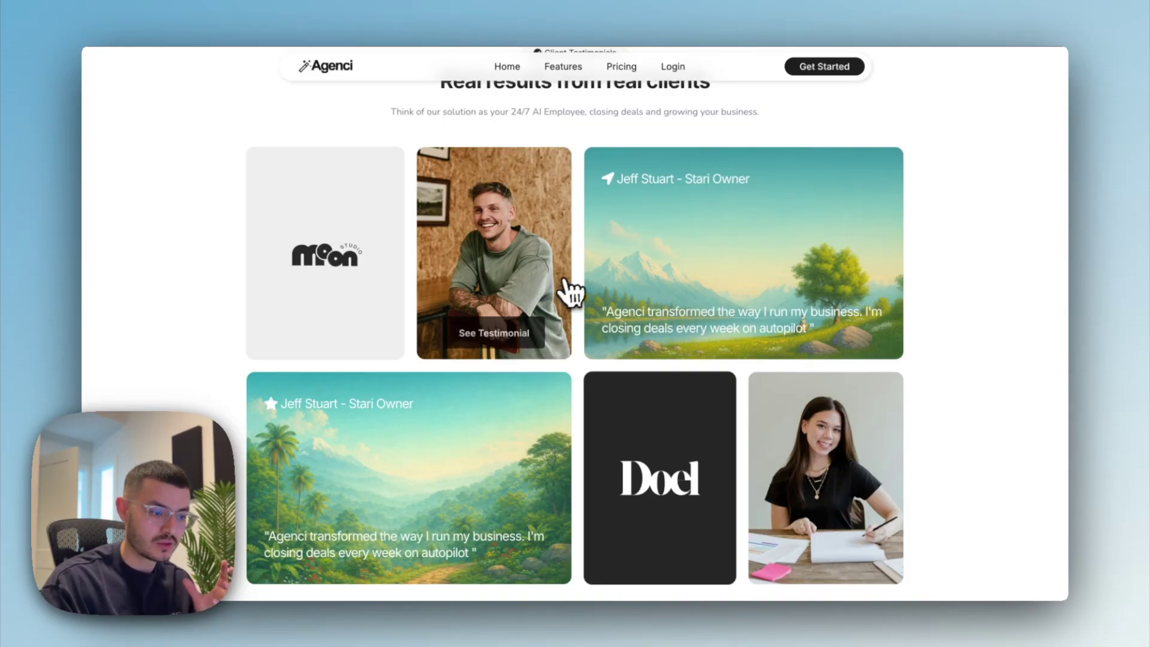
{"action": "left_click", "coordinate": [491, 329]}
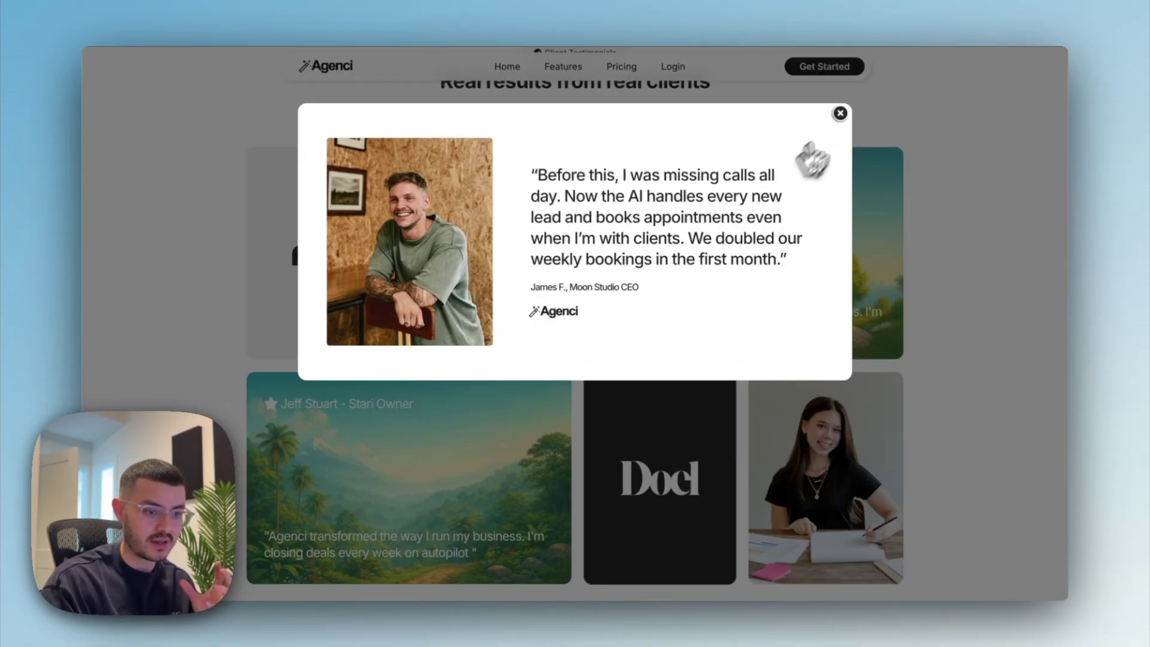
{"action": "left_click", "coordinate": [841, 113]}
{"action": "mouse_move", "coordinate": [478, 341]}
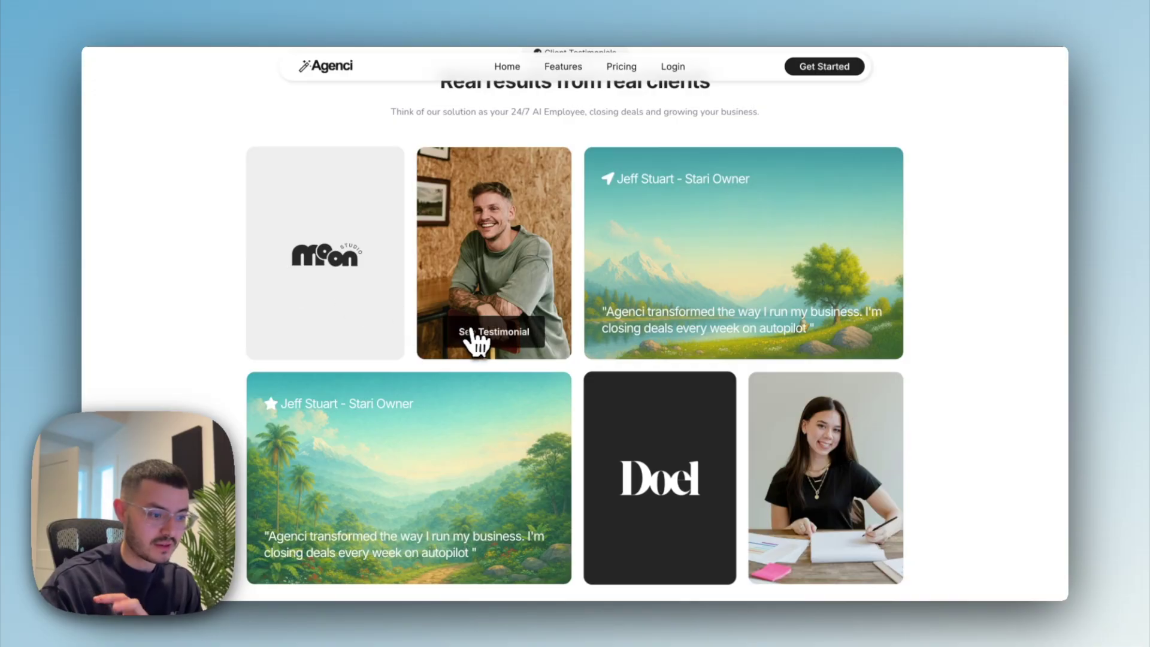
{"action": "left_click", "coordinate": [257, 26]}
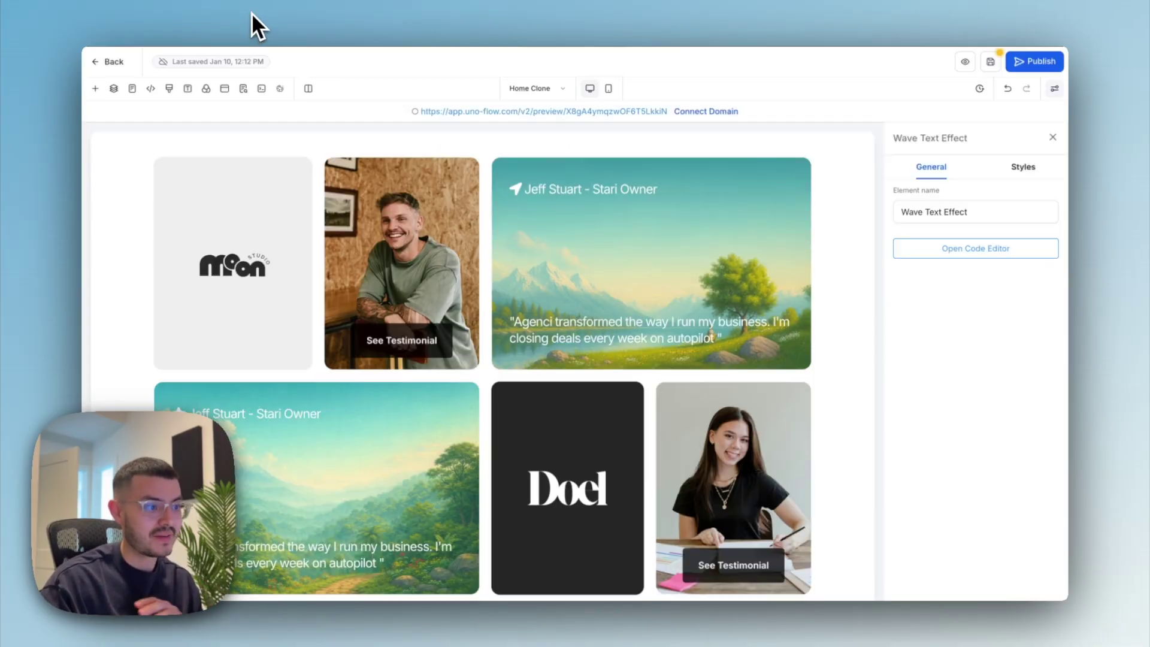
View the Testimonial #1 popup from Popup Settings, then close it
{"action": "left_click", "coordinate": [225, 88]}
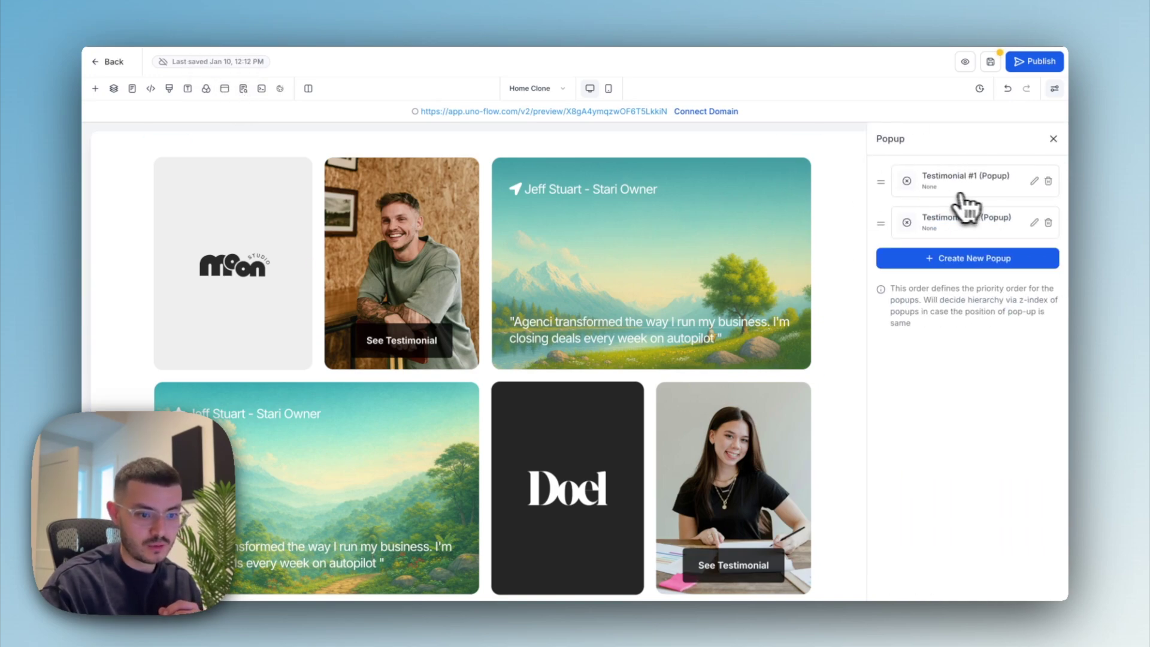
{"action": "left_click", "coordinate": [1034, 181]}
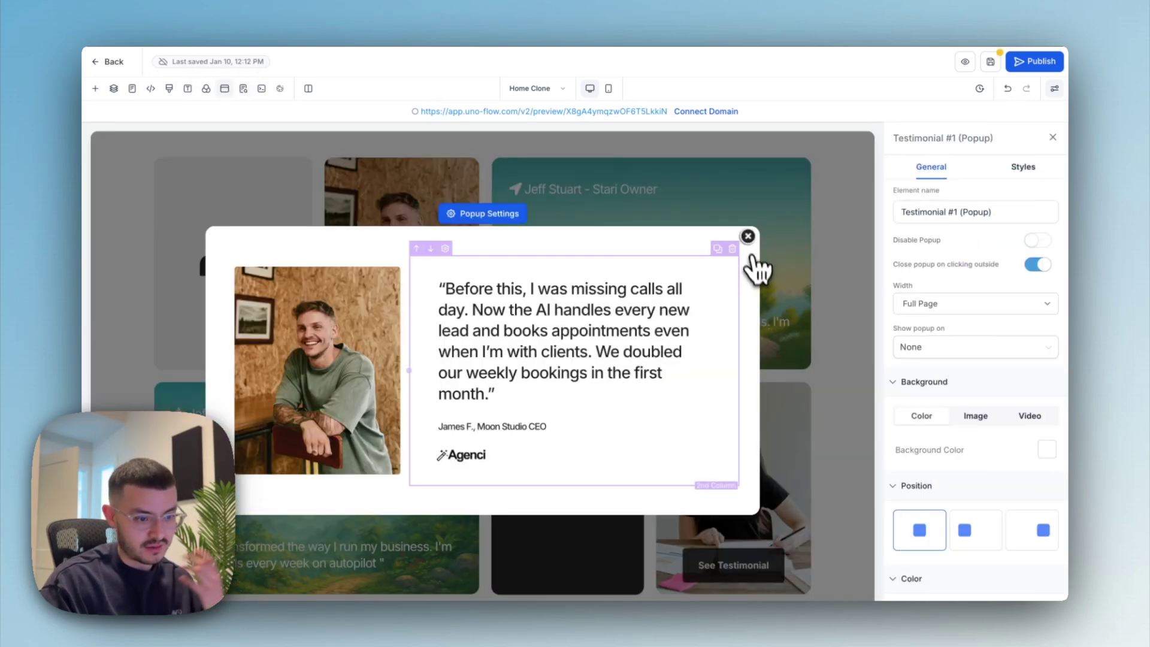
{"action": "left_click", "coordinate": [747, 237]}
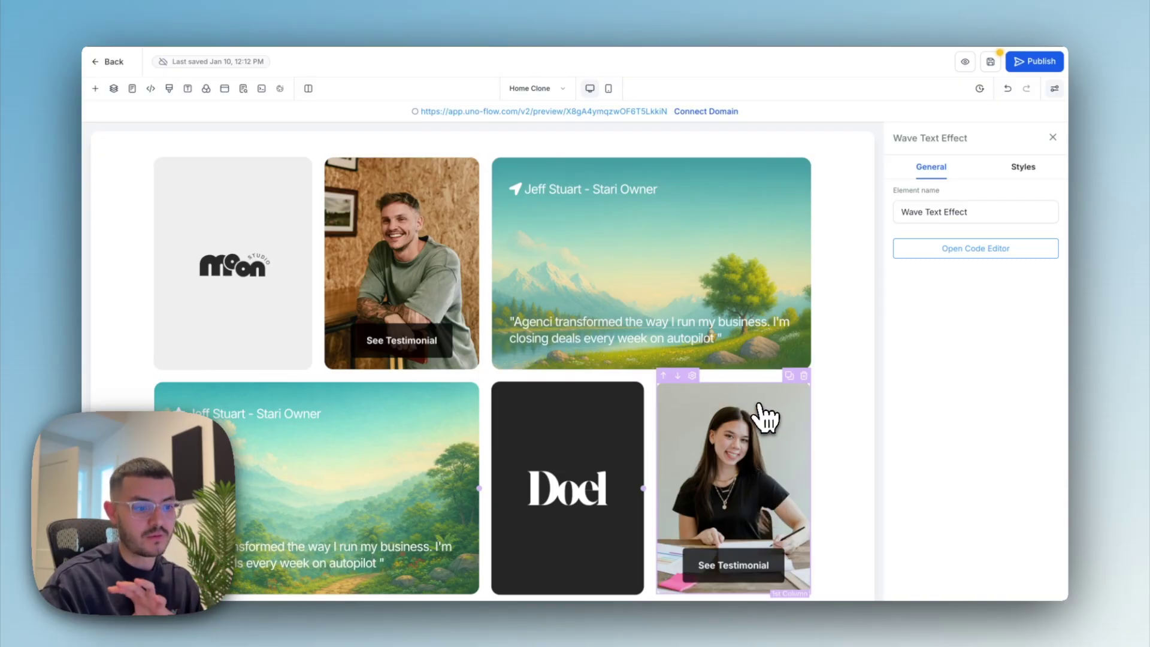
Set the 1st Column's background image to man2.png from Media Storage
{"action": "left_click", "coordinate": [427, 211]}
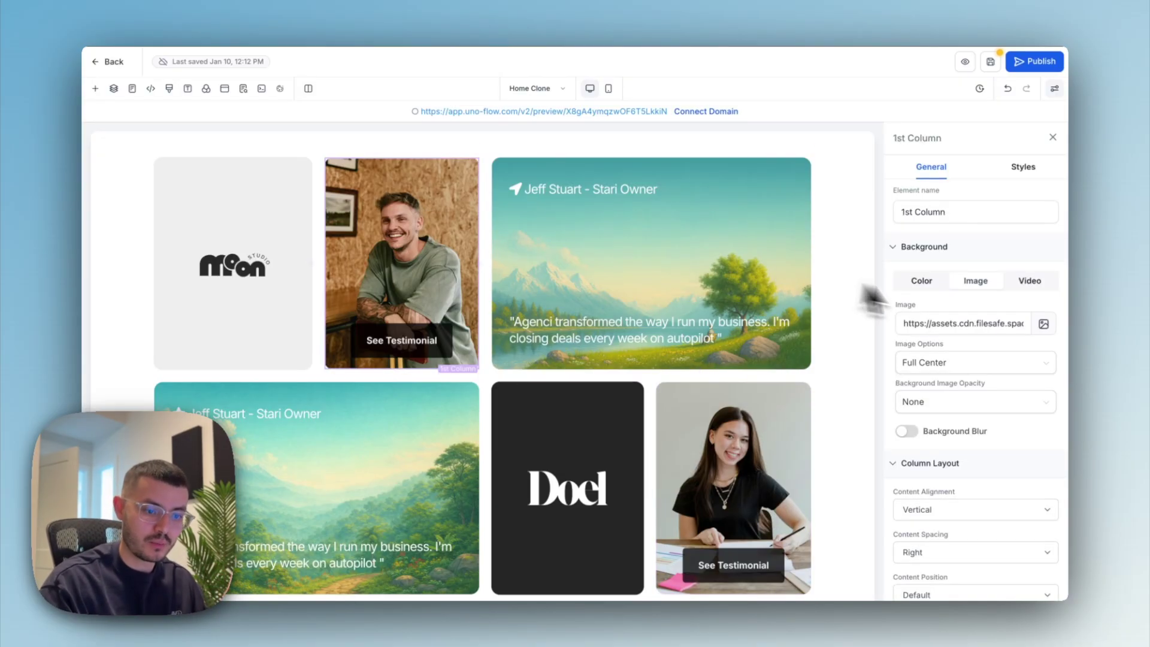
{"action": "left_click", "coordinate": [1031, 328]}
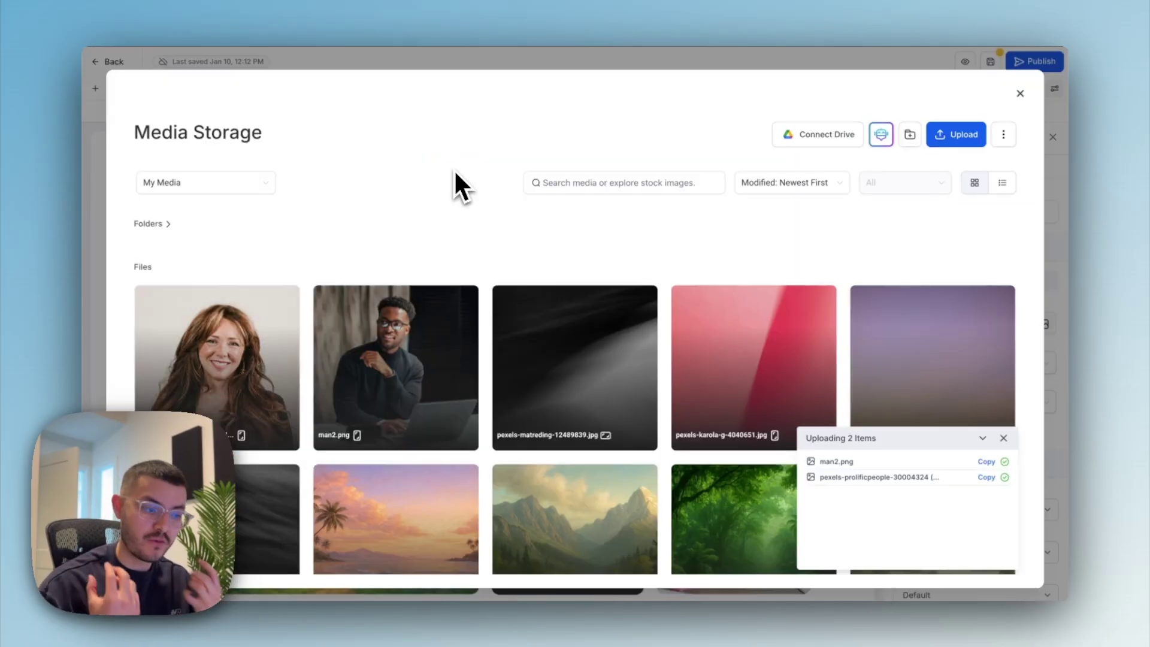
{"action": "left_click", "coordinate": [409, 377]}
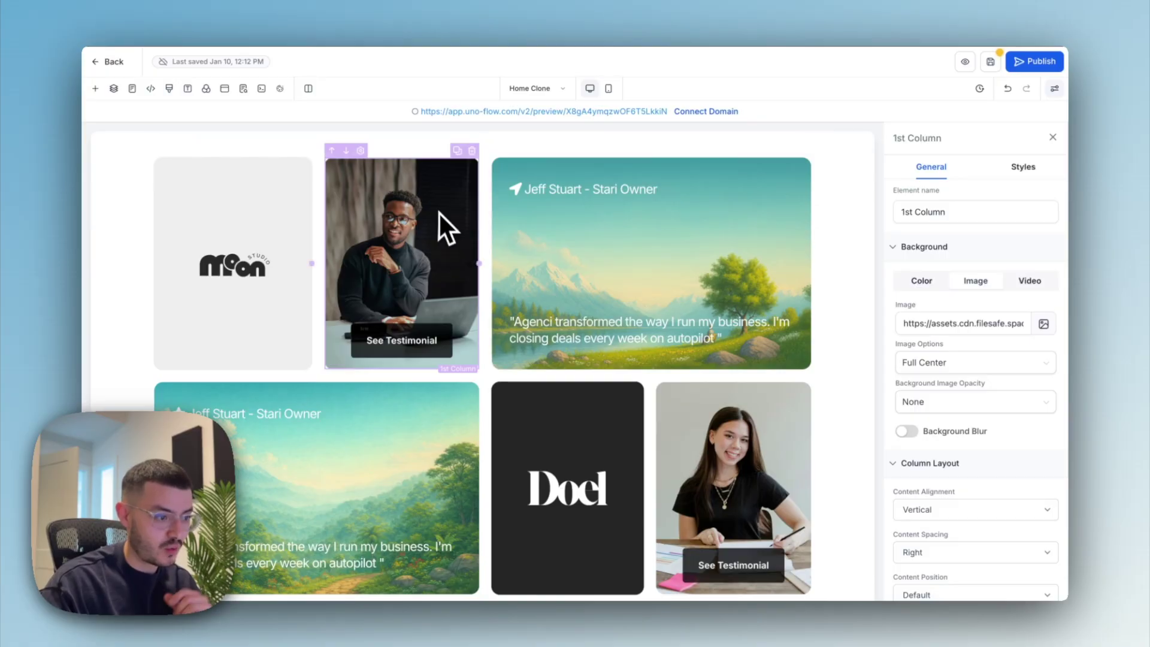
Reopen the Testimonial #1 popup and select the photo inside it
{"action": "left_click", "coordinate": [225, 89]}
{"action": "left_click", "coordinate": [1041, 185]}
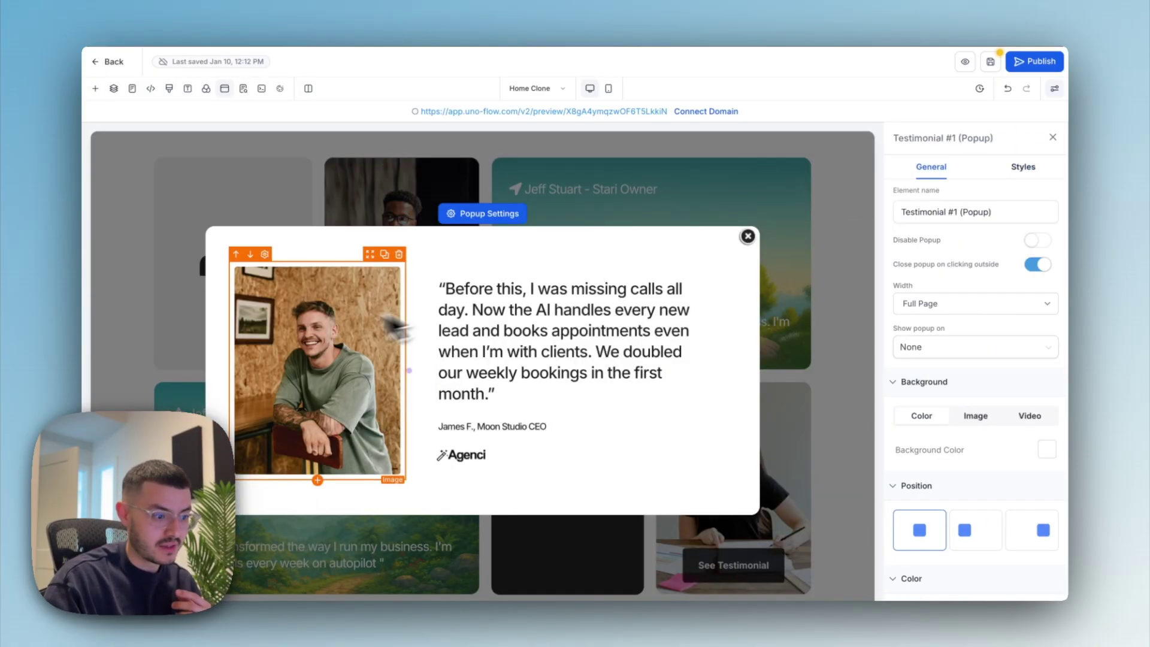
{"action": "left_click", "coordinate": [390, 326]}
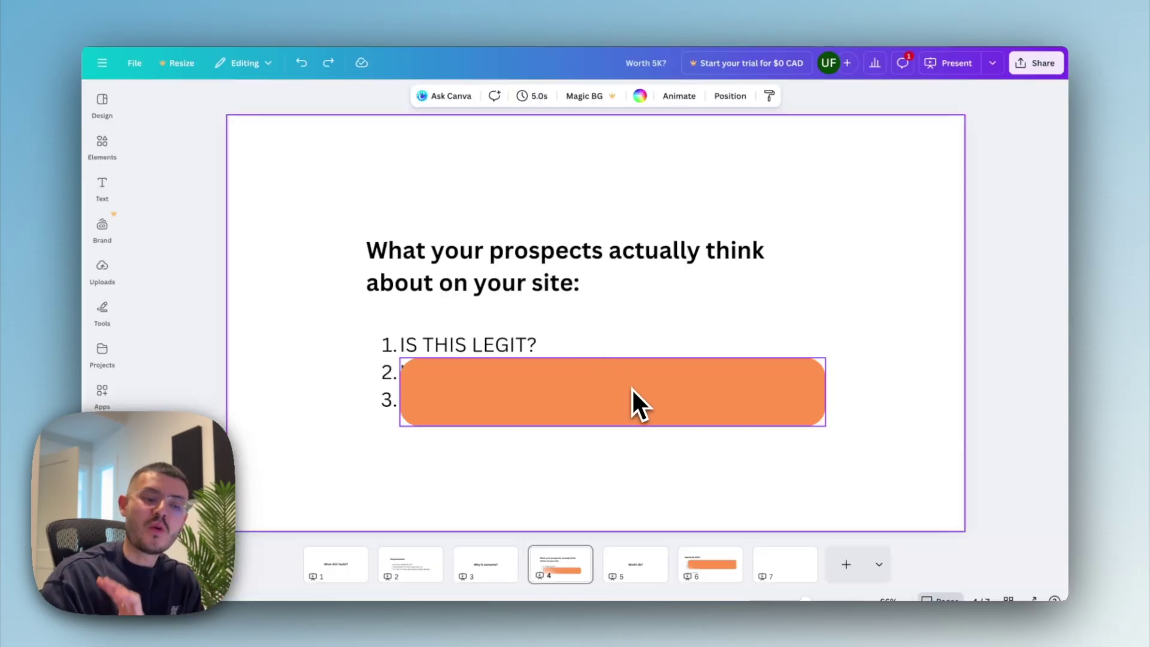
Drag the orange bar's top edge down to reveal 'HAVE THEY DONE IT BEFORE?'
{"action": "left_click", "coordinate": [631, 387]}
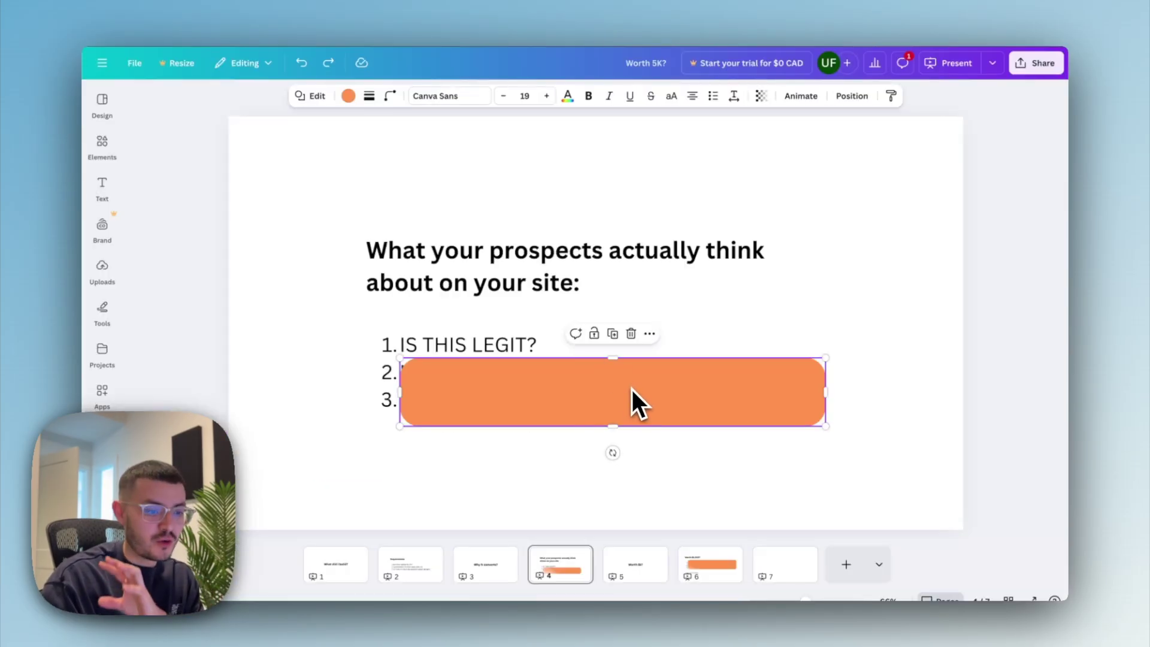
{"action": "left_click_drag", "start_coordinate": [613, 358], "coordinate": [608, 391]}
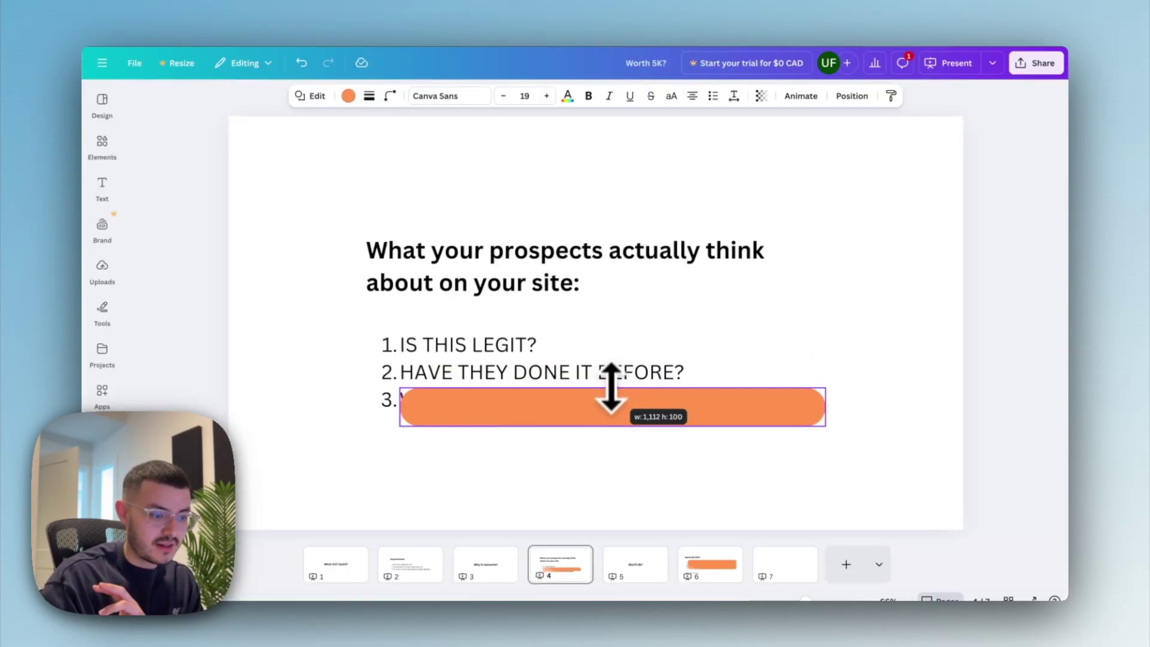
{"action": "left_click", "coordinate": [886, 378]}
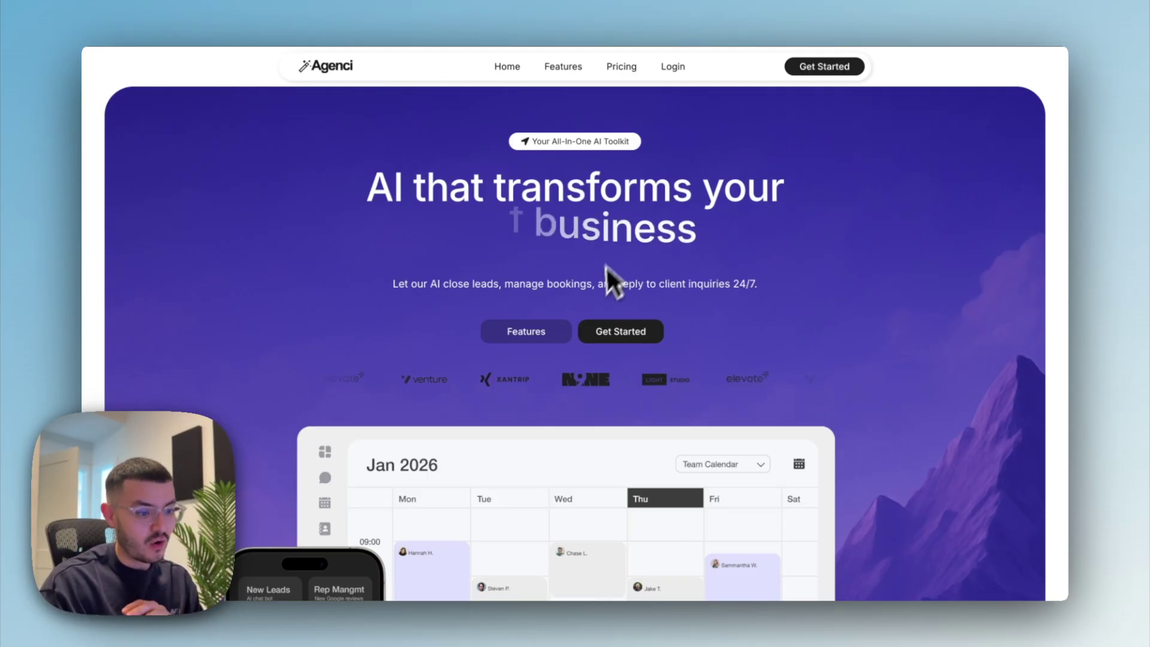
Highlight the Agenci hero headline and the Businesses Scaled stat heading
{"action": "left_click_drag", "start_coordinate": [426, 186], "coordinate": [587, 194]}
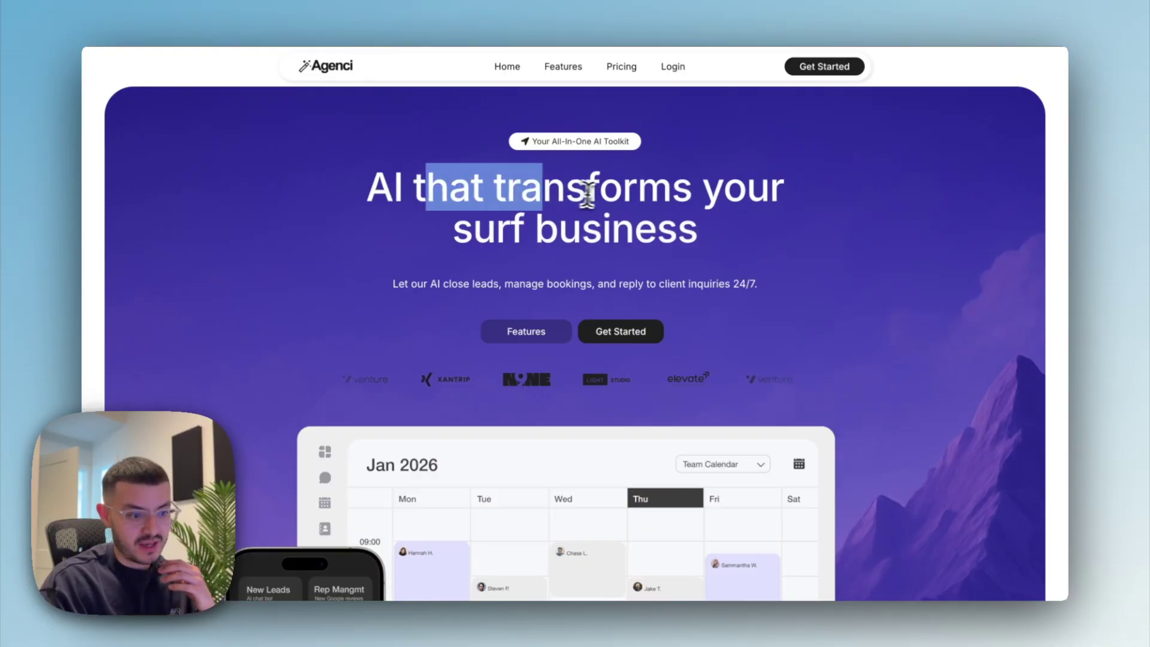
{"action": "left_click", "coordinate": [668, 192]}
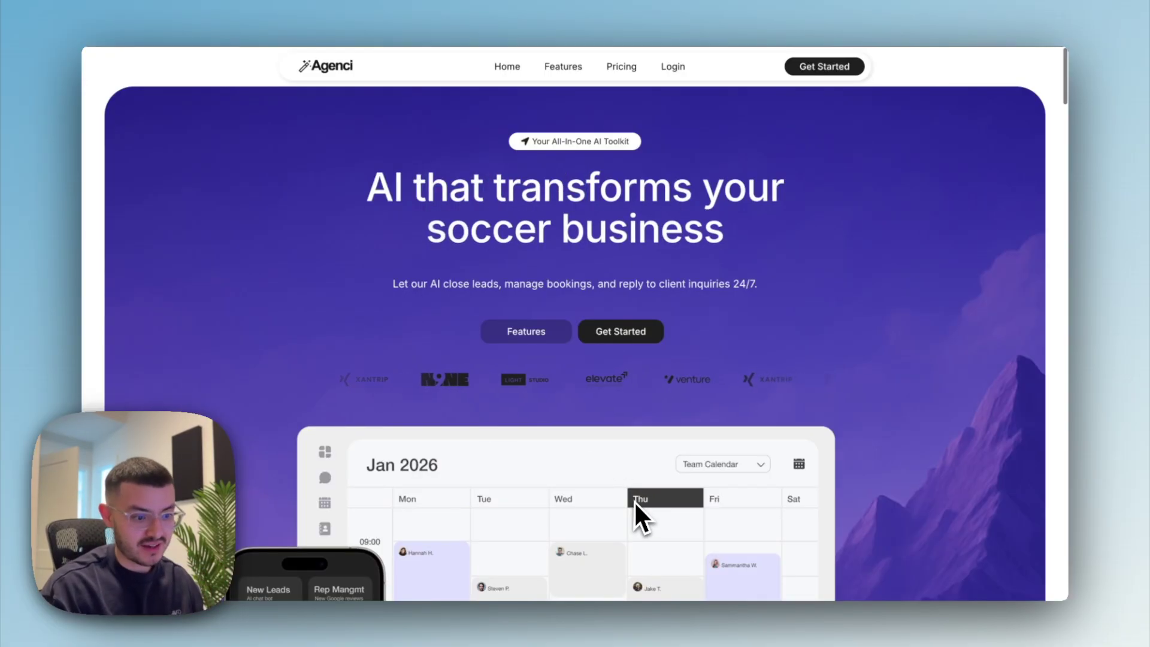
{"action": "scroll", "coordinate": [633, 501], "scroll_direction": "down", "scroll_amount": 15}
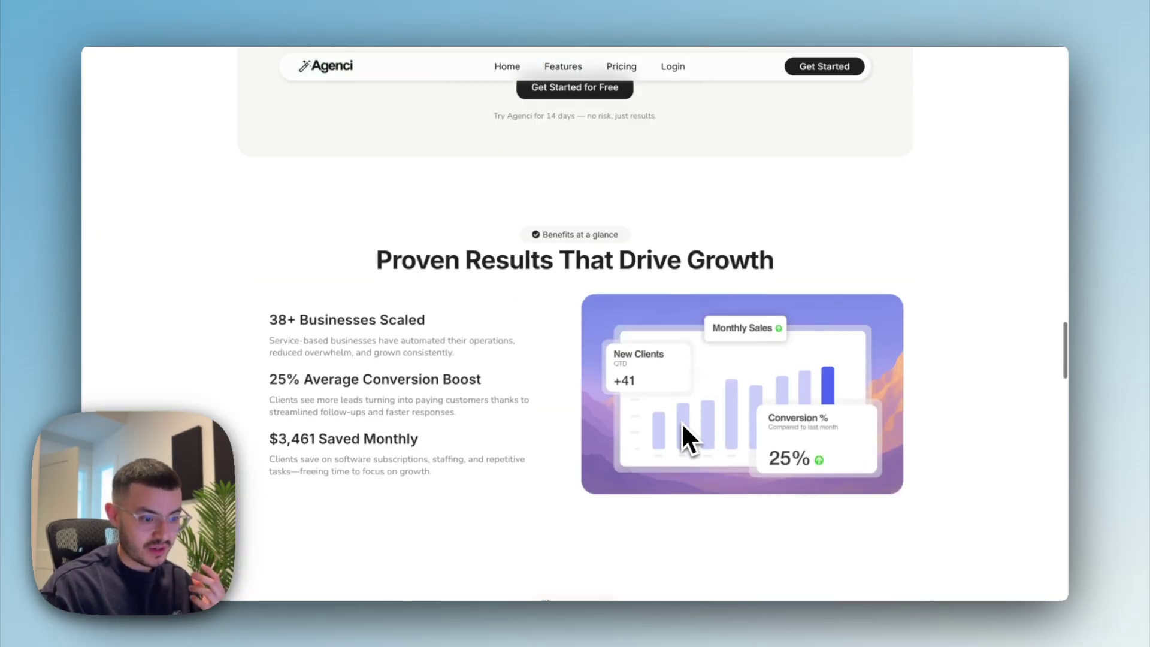
{"action": "scroll", "coordinate": [681, 422], "scroll_direction": "down", "scroll_amount": 2}
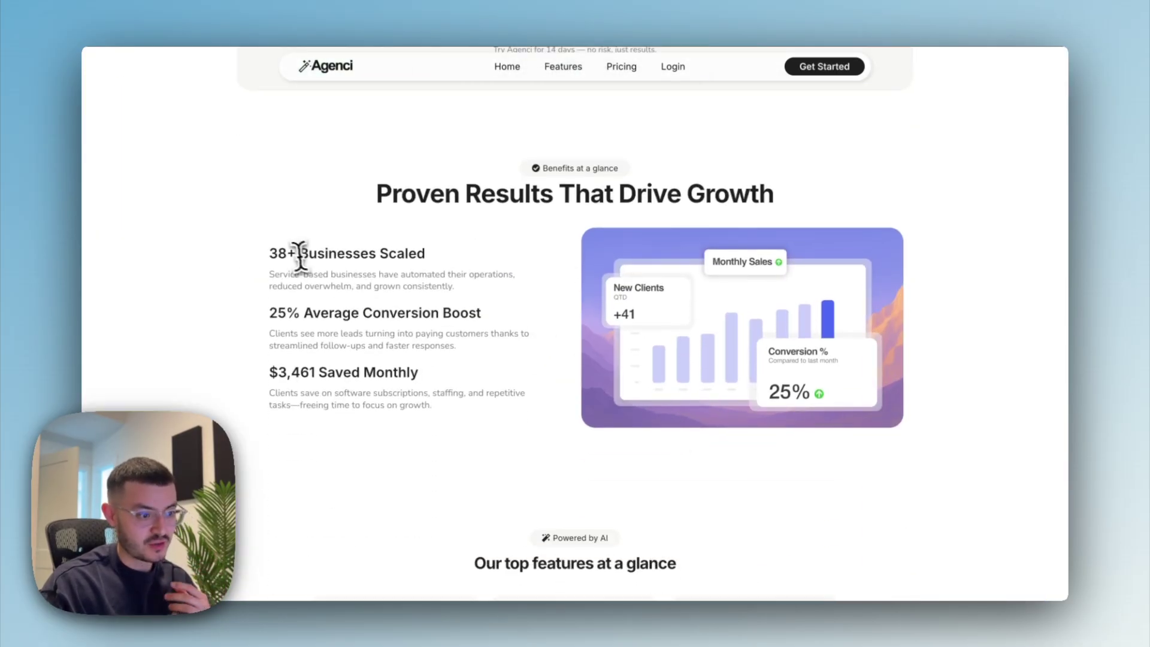
{"action": "left_click_drag", "start_coordinate": [299, 255], "coordinate": [426, 255]}
{"action": "left_click", "coordinate": [383, 304]}
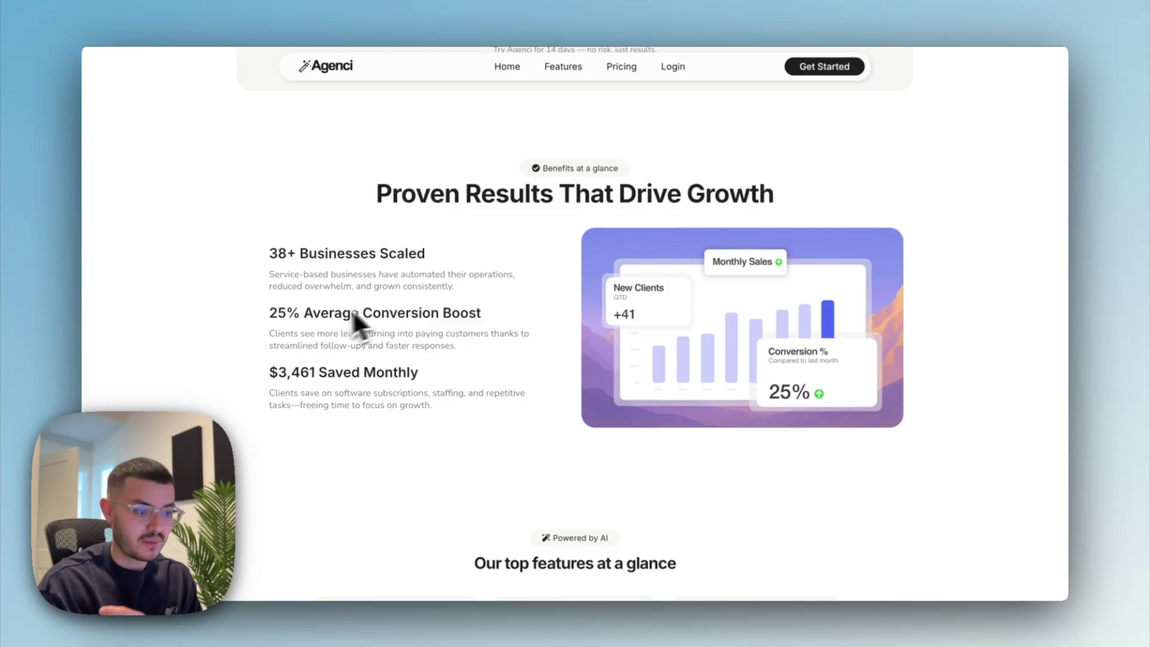
Highlight the conversion boost heading wording, then switch over to the Canva deck
{"action": "left_click_drag", "start_coordinate": [312, 313], "coordinate": [418, 313]}
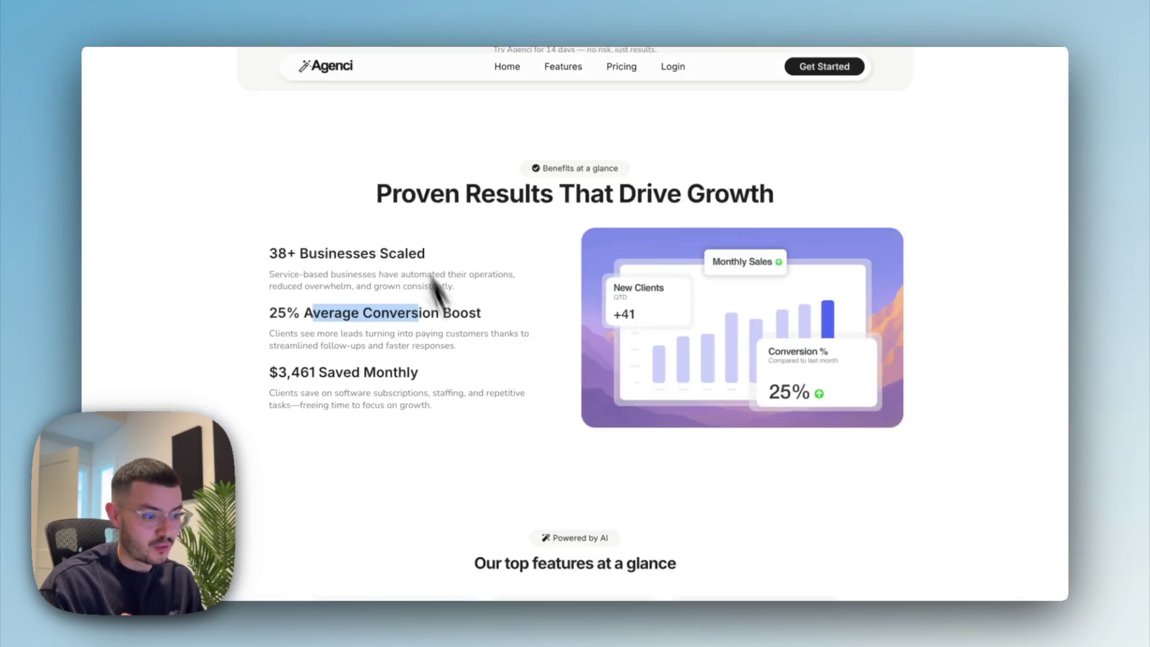
{"action": "left_click", "coordinate": [426, 304]}
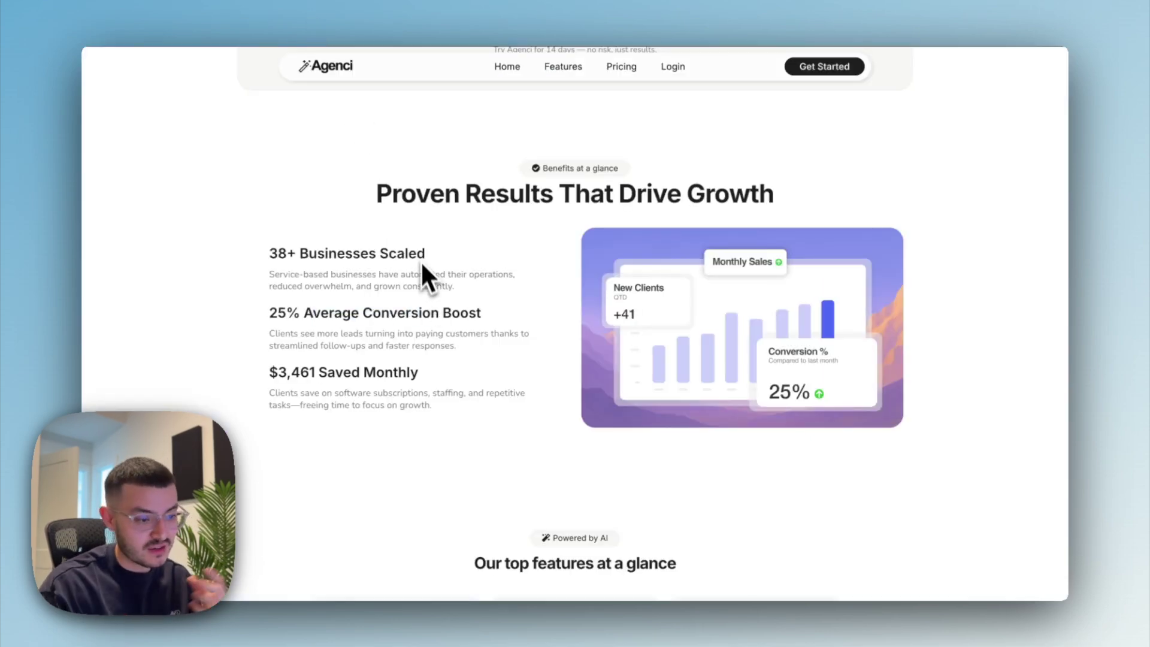
{"action": "left_click_drag", "start_coordinate": [380, 253], "coordinate": [426, 254]}
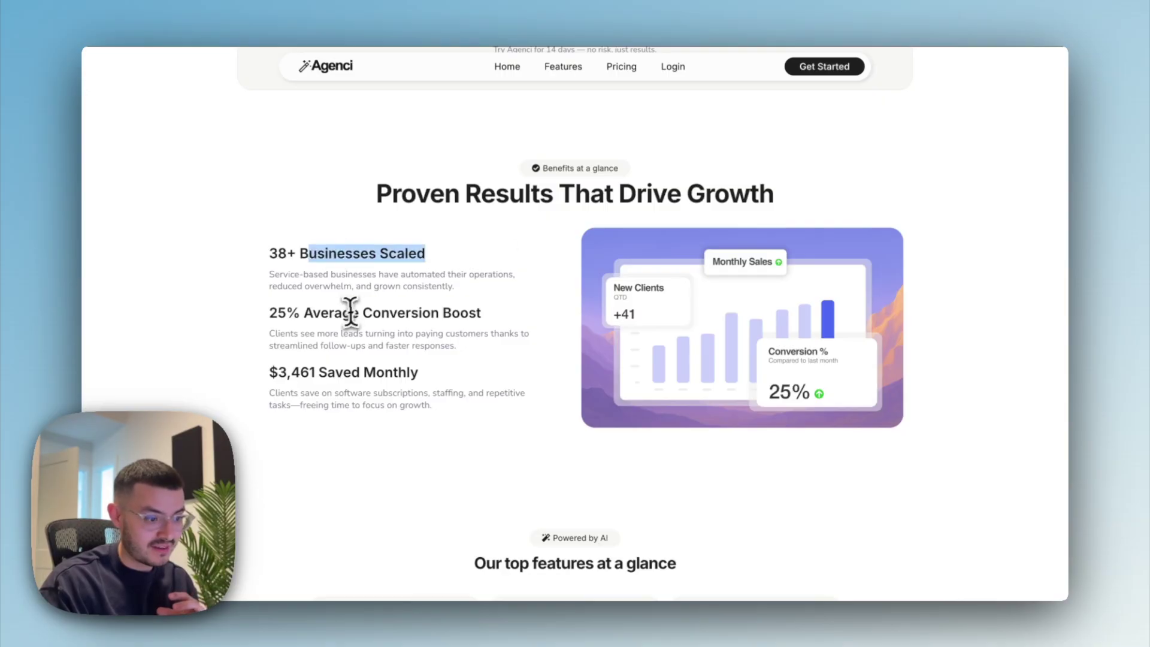
{"action": "left_click_drag", "start_coordinate": [351, 312], "coordinate": [447, 312]}
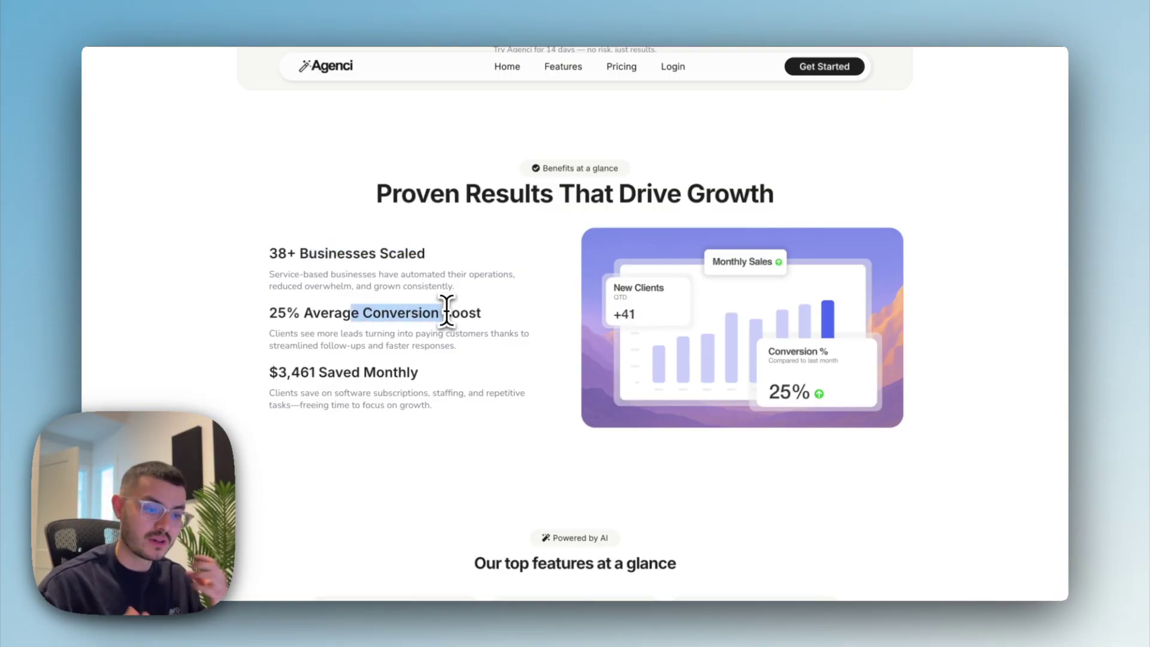
{"action": "scroll", "coordinate": [475, 378], "scroll_direction": "down", "scroll_amount": 15}
{"action": "scroll", "coordinate": [475, 378], "scroll_direction": "up", "scroll_amount": 3}
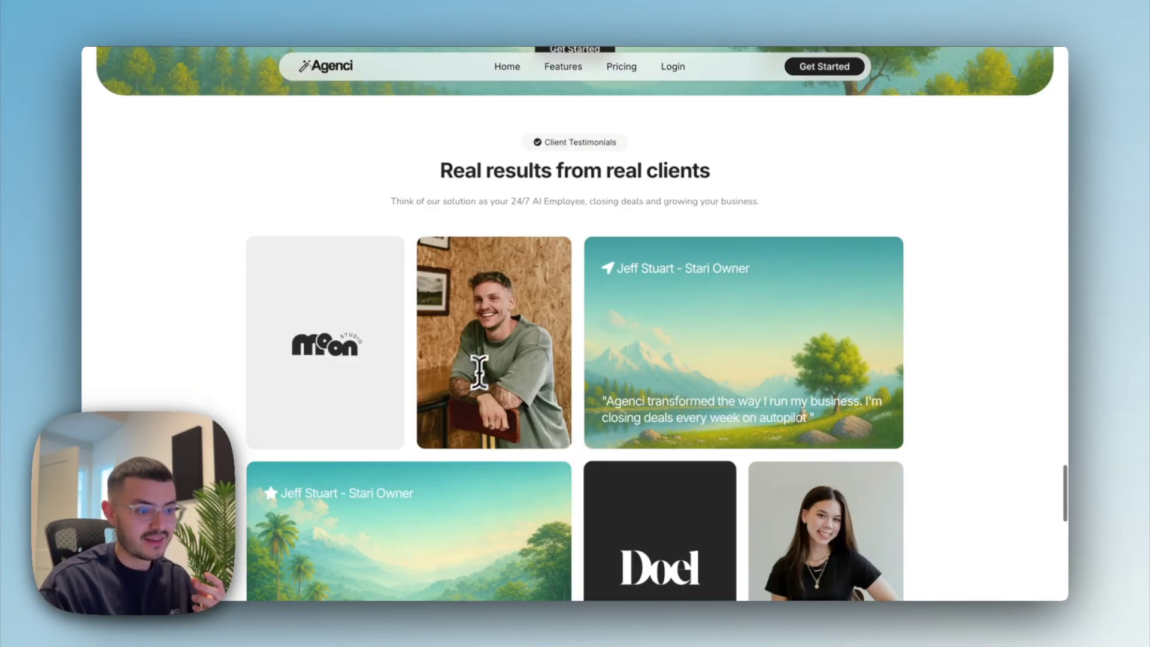
{"action": "scroll", "coordinate": [624, 425], "scroll_direction": "down", "scroll_amount": 1}
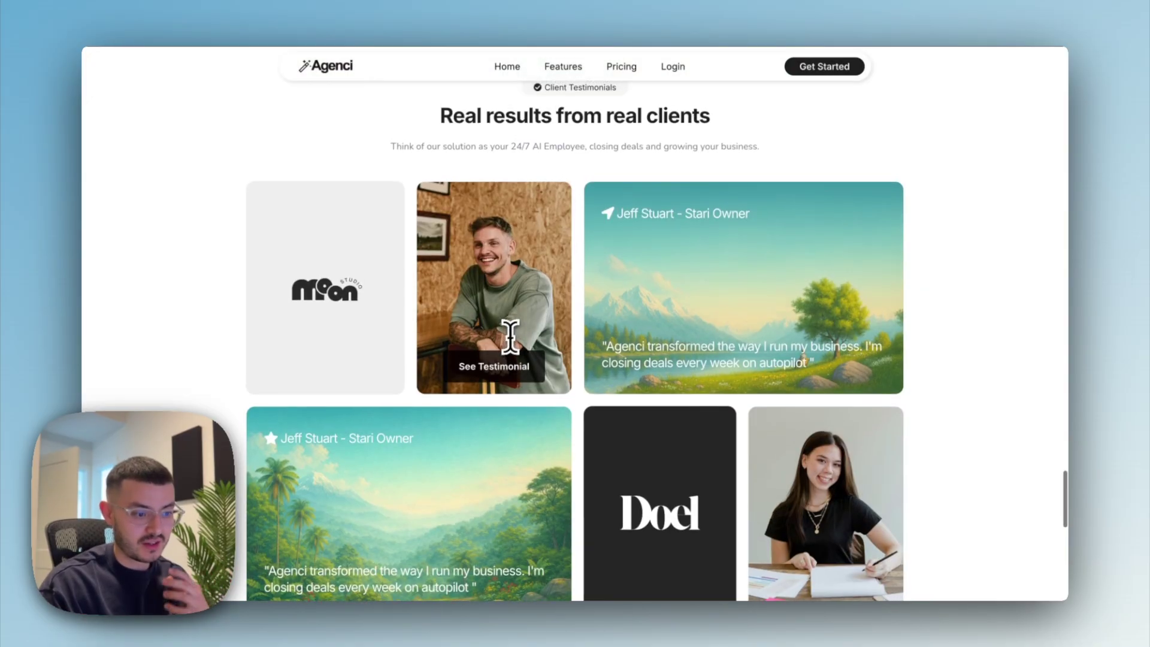
{"action": "key", "text": "super+Tab"}
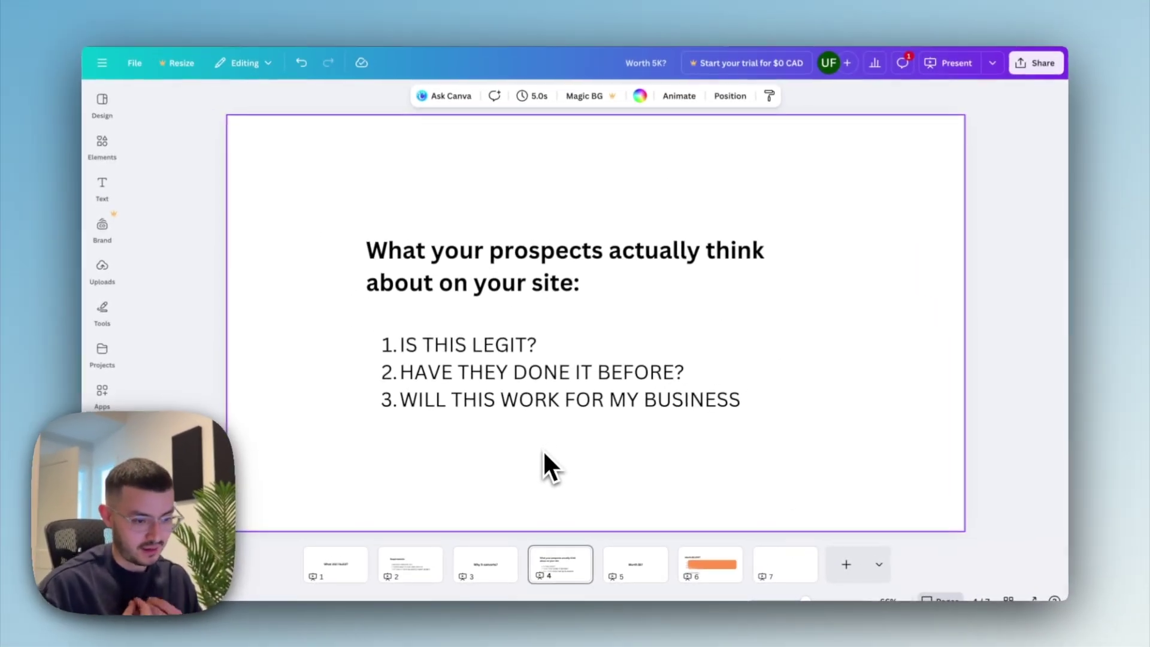
View HubSpot's Enterprise, Mid-Sized Business and Small Business case studies in turn
{"action": "key", "text": "super+Tab"}
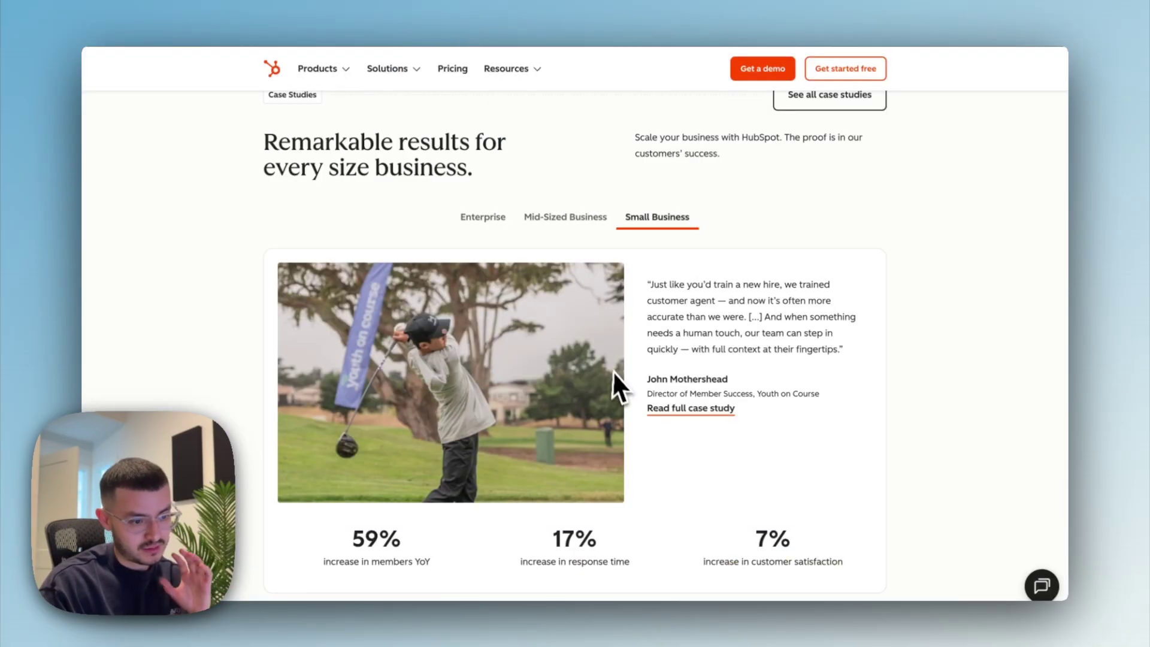
{"action": "scroll", "coordinate": [616, 375], "scroll_direction": "down", "scroll_amount": 2}
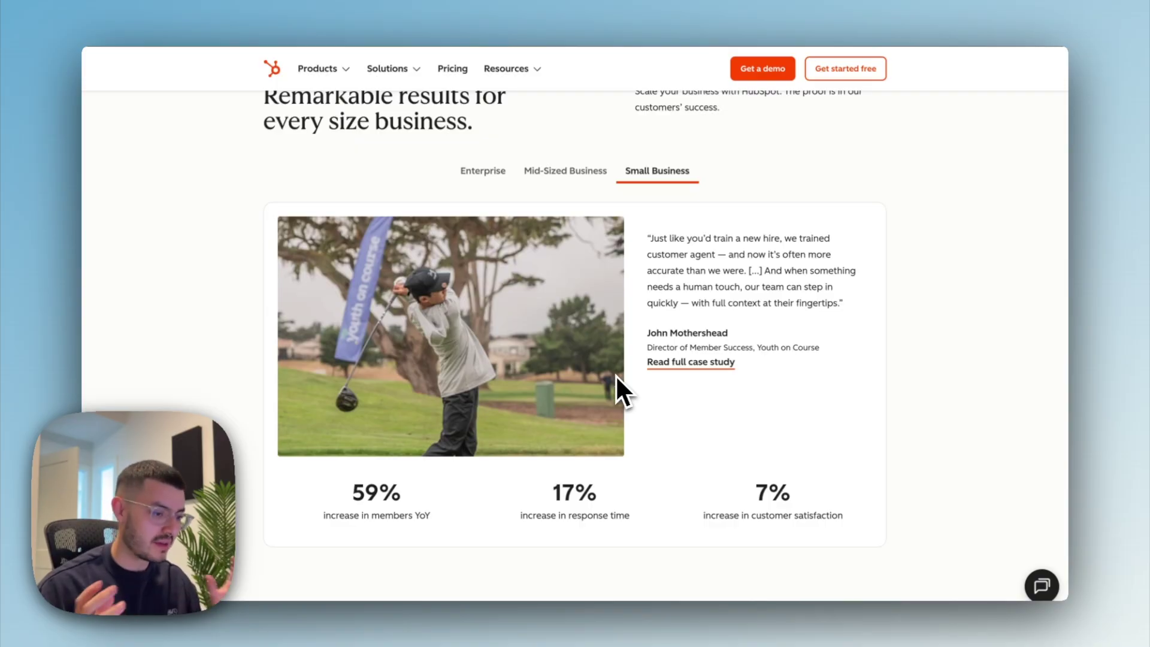
{"action": "left_click", "coordinate": [497, 172]}
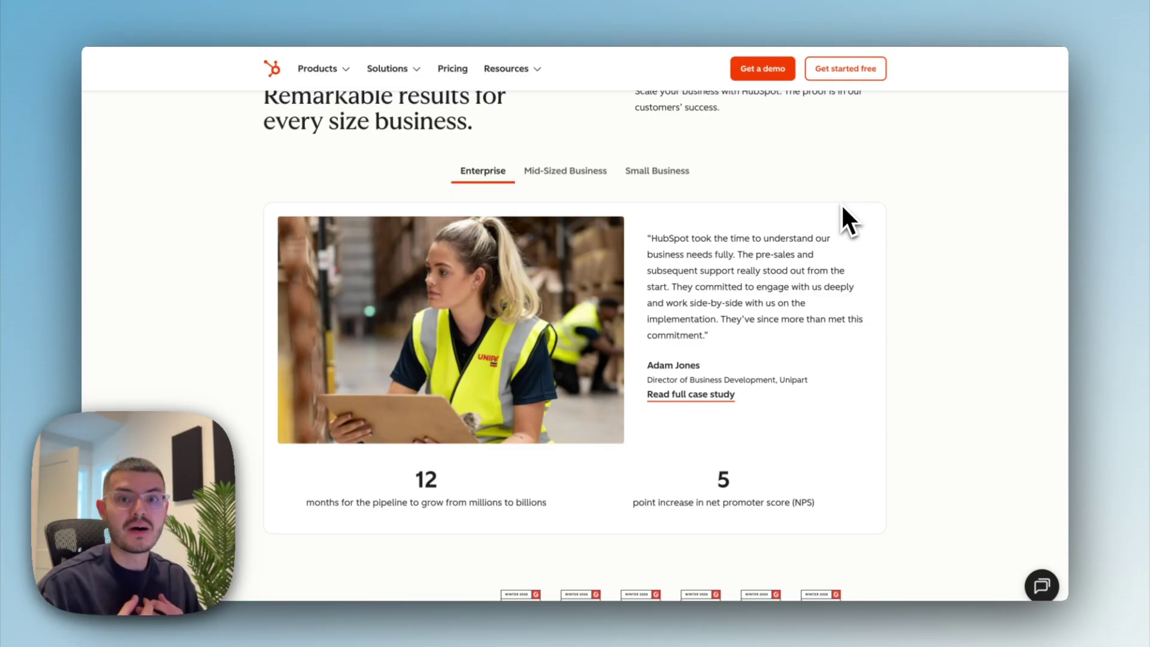
{"action": "scroll", "coordinate": [842, 207], "scroll_direction": "up", "scroll_amount": 8}
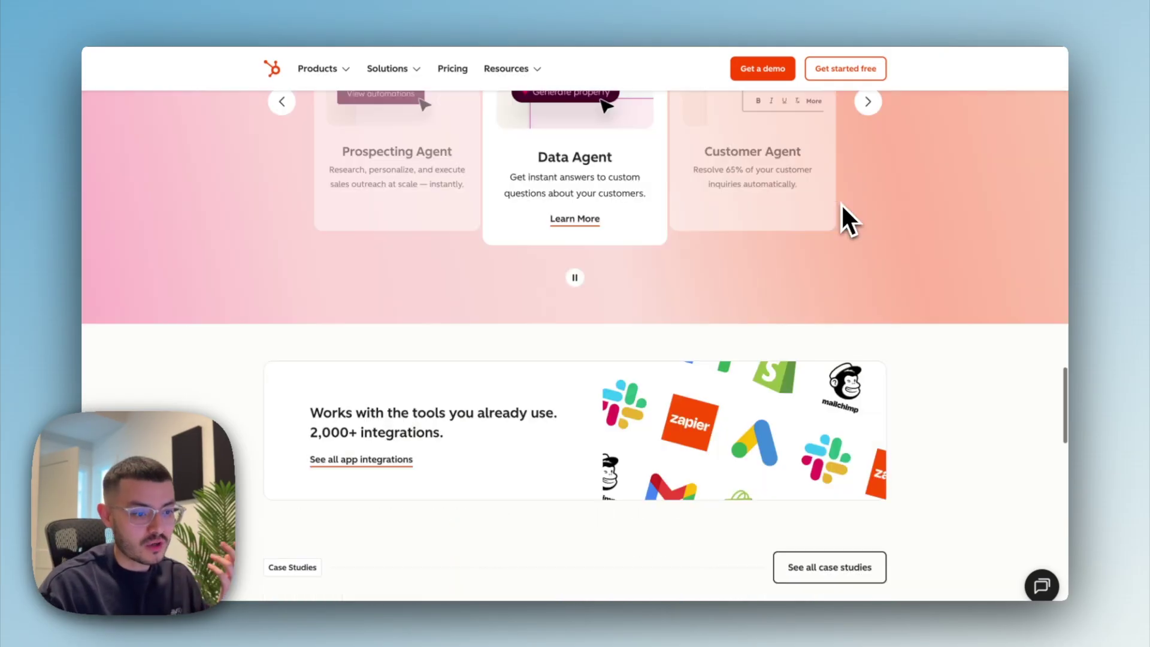
{"action": "scroll", "coordinate": [842, 207], "scroll_direction": "down", "scroll_amount": 7}
{"action": "scroll", "coordinate": [431, 303], "scroll_direction": "down", "scroll_amount": 1}
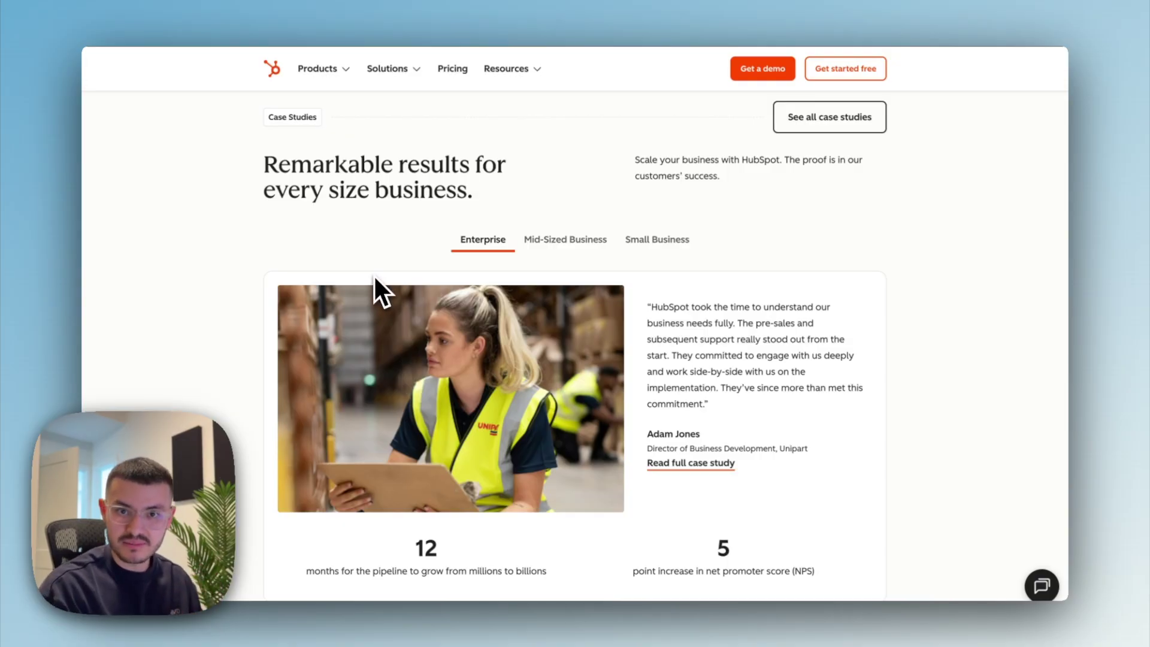
{"action": "scroll", "coordinate": [373, 275], "scroll_direction": "down", "scroll_amount": 4}
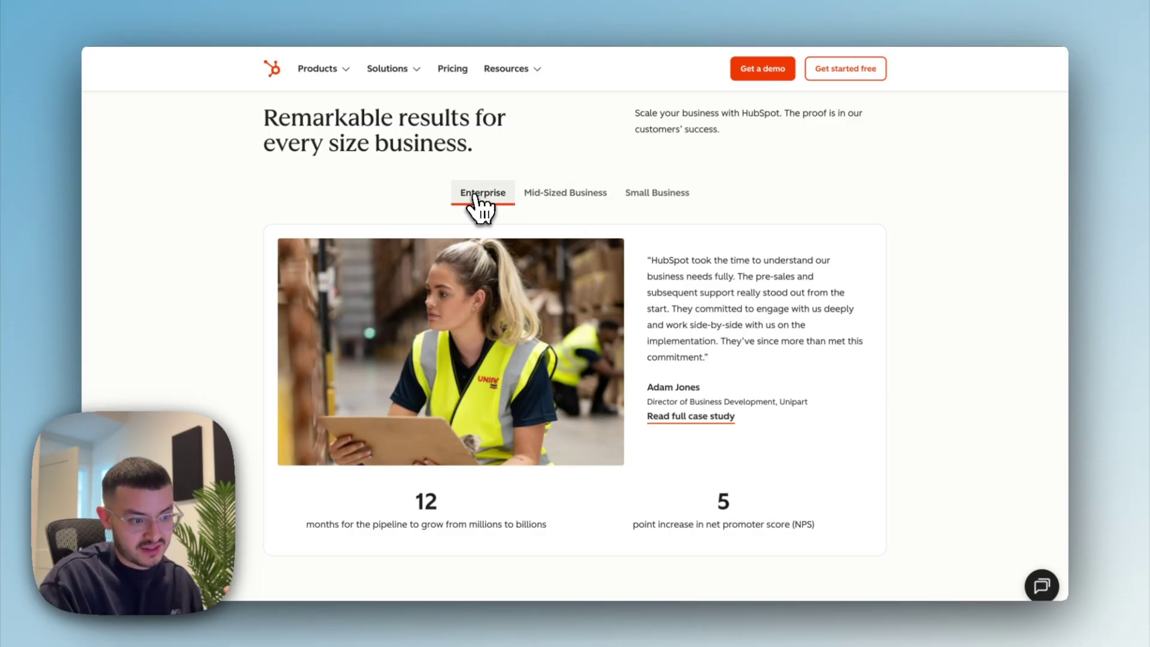
{"action": "left_click", "coordinate": [546, 196]}
{"action": "left_click", "coordinate": [650, 197]}
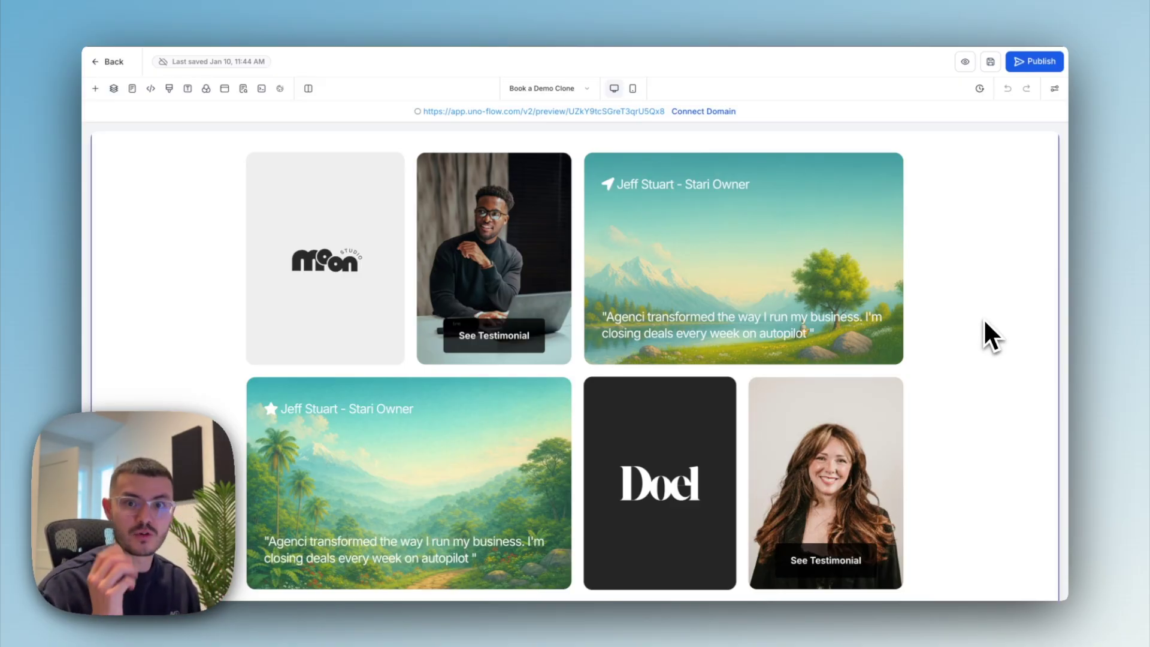
Scroll the live Agenci site, now showing its hero section
{"action": "scroll", "coordinate": [986, 323], "scroll_direction": "down", "scroll_amount": 1}
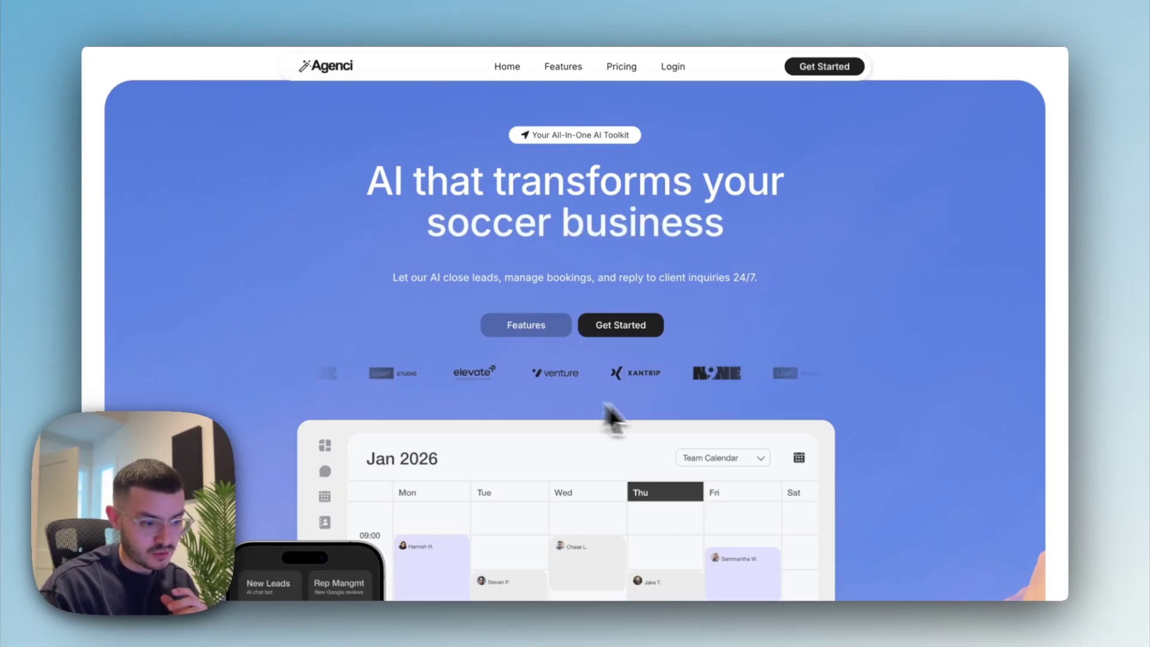
Scroll the Agenci page past the hero and calendar mock-up to 'Running your business can be overwhelming.'
{"action": "scroll", "coordinate": [744, 418], "scroll_direction": "down", "scroll_amount": 3}
{"action": "scroll", "coordinate": [557, 477], "scroll_direction": "down", "scroll_amount": 2}
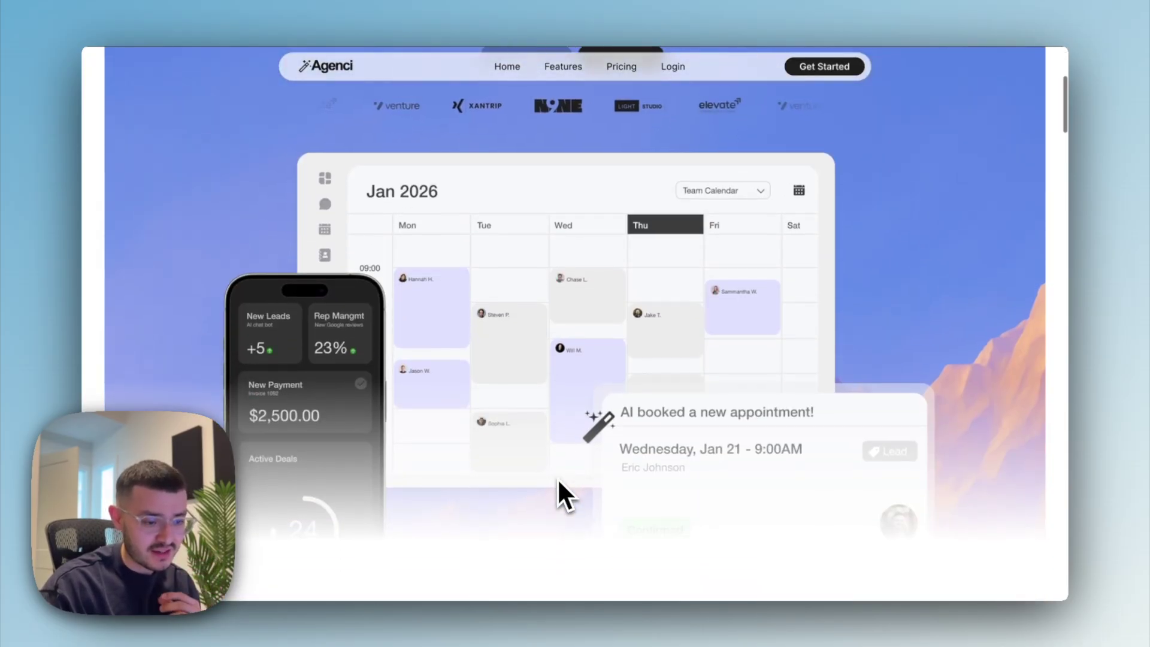
{"action": "scroll", "coordinate": [557, 477], "scroll_direction": "up", "scroll_amount": 1}
{"action": "scroll", "coordinate": [557, 477], "scroll_direction": "down", "scroll_amount": 5}
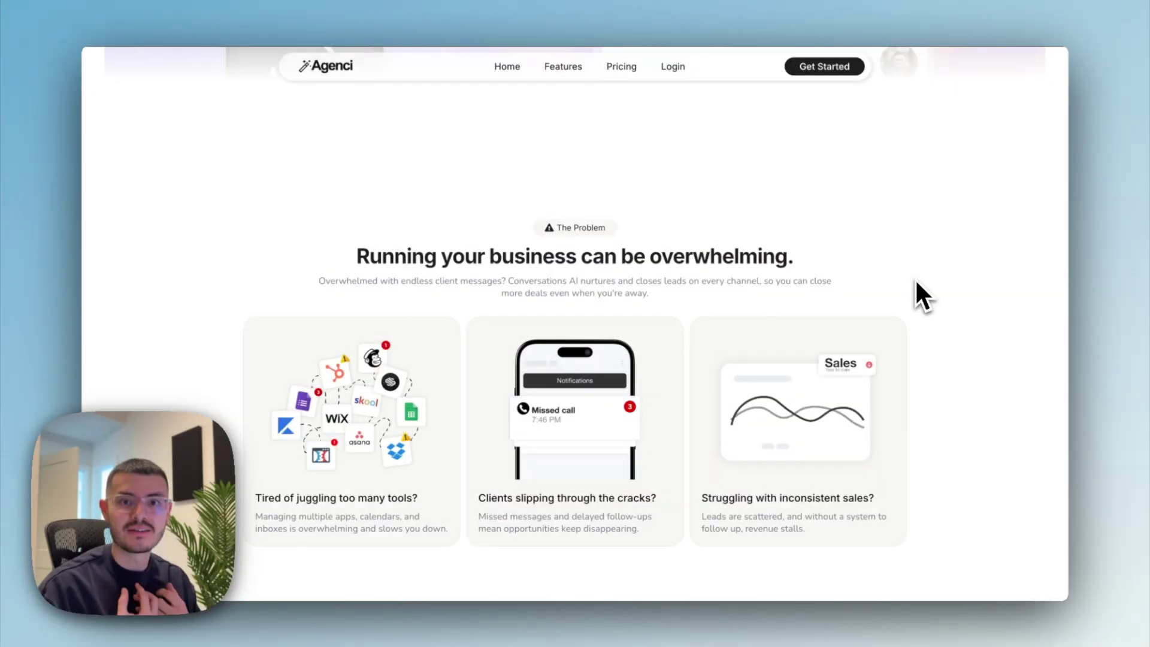
{"action": "scroll", "coordinate": [916, 282], "scroll_direction": "down", "scroll_amount": 1}
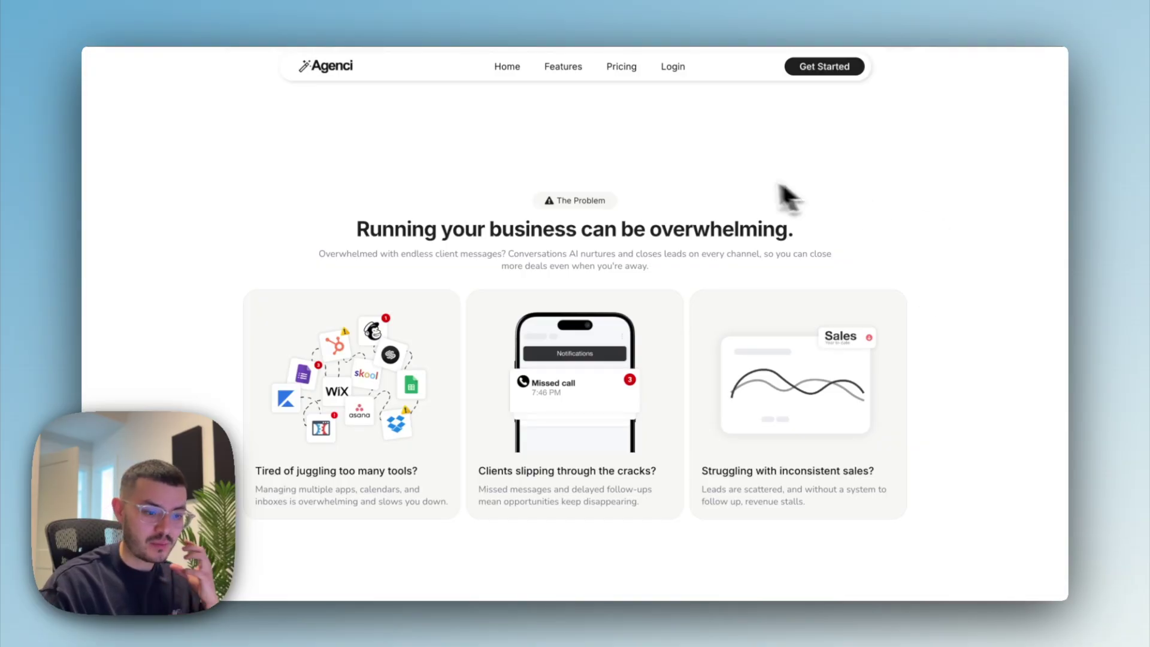
{"action": "scroll", "coordinate": [976, 360], "scroll_direction": "down", "scroll_amount": 1}
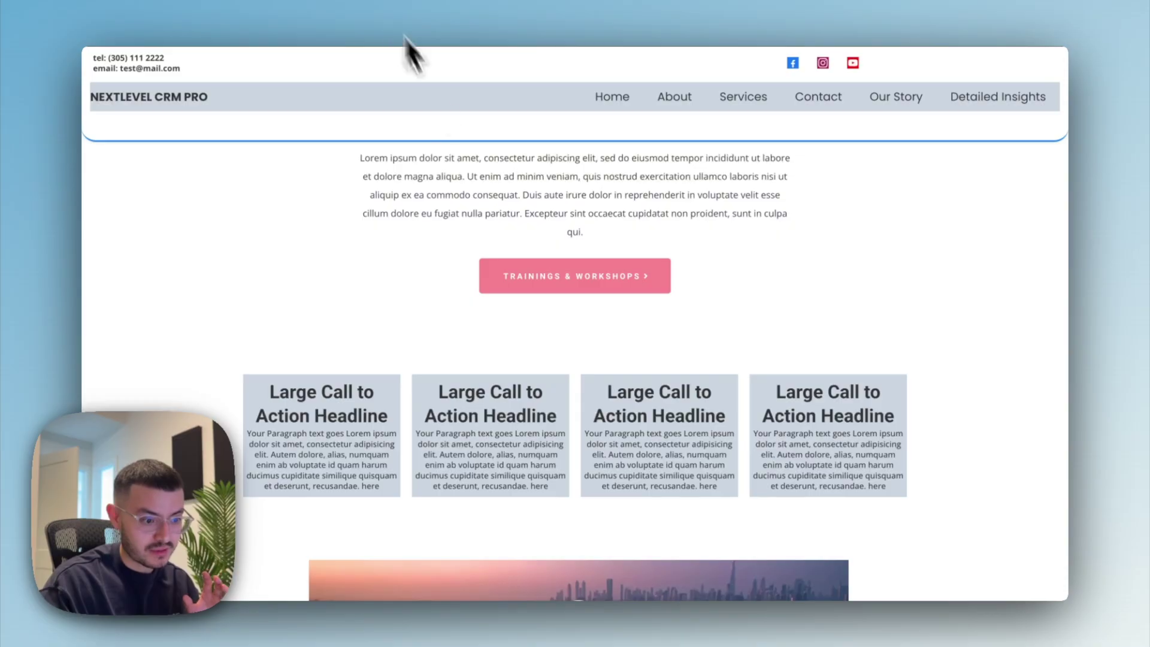
{"action": "scroll", "coordinate": [588, 375], "scroll_direction": "down", "scroll_amount": 20}
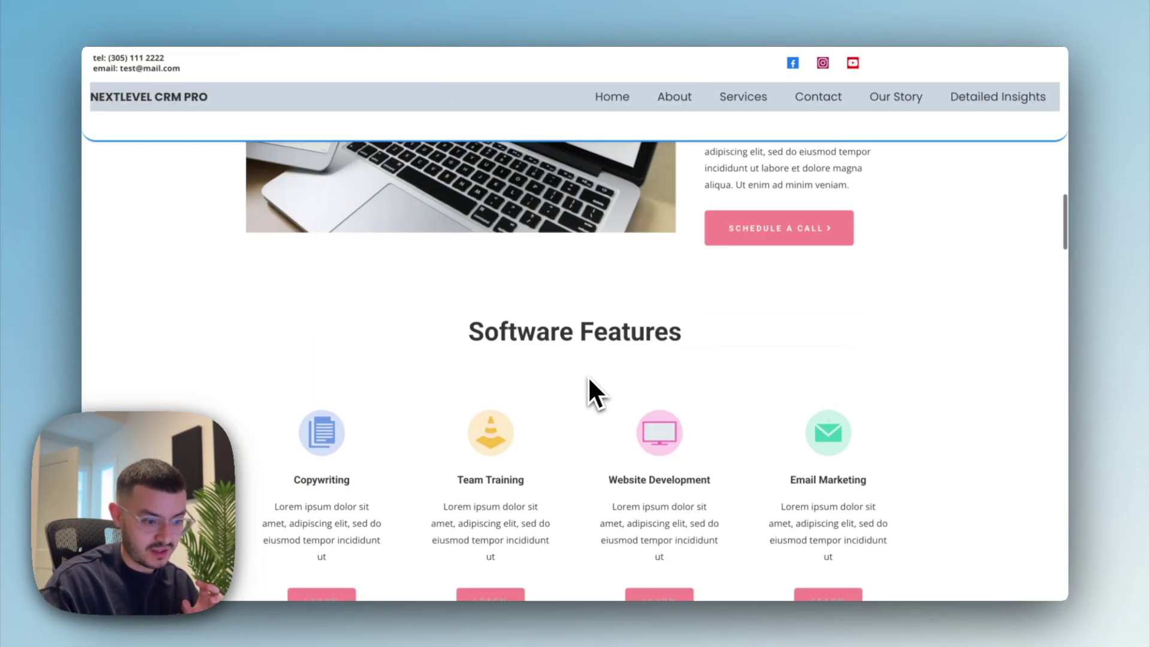
Scroll the NextLevel CRM Pro site to the Copywriting, Team Training, Website Development and Email Marketing cards
{"action": "scroll", "coordinate": [589, 378], "scroll_direction": "down", "scroll_amount": 1}
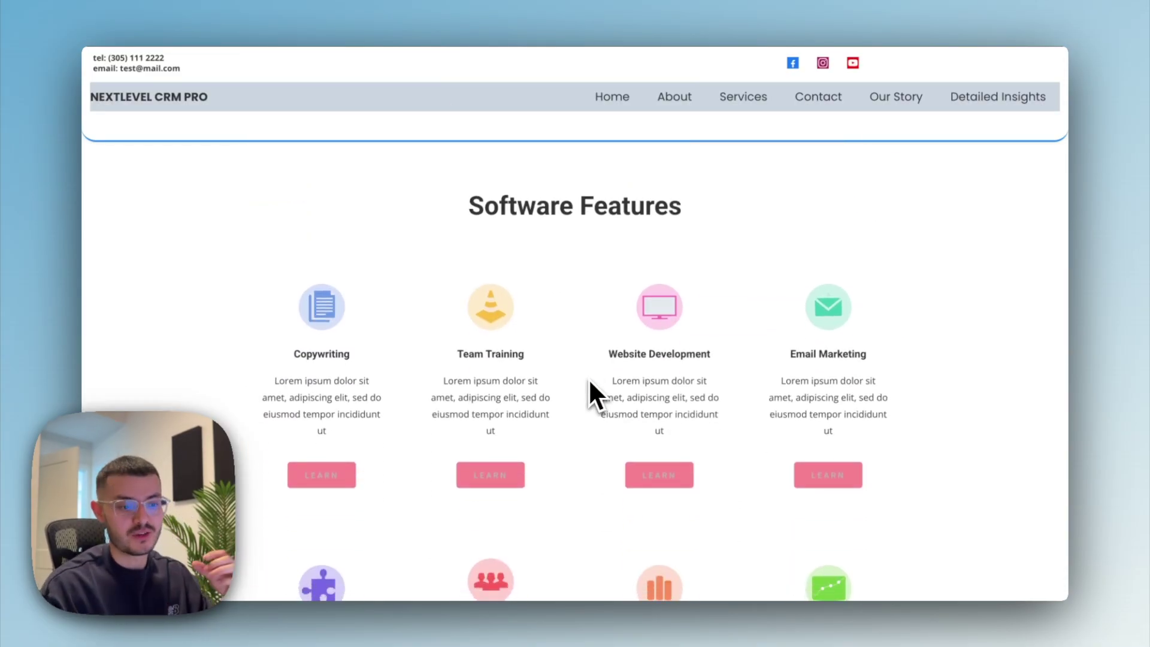
{"action": "scroll", "coordinate": [589, 379], "scroll_direction": "down", "scroll_amount": 1}
{"action": "scroll", "coordinate": [588, 379], "scroll_direction": "up", "scroll_amount": 3}
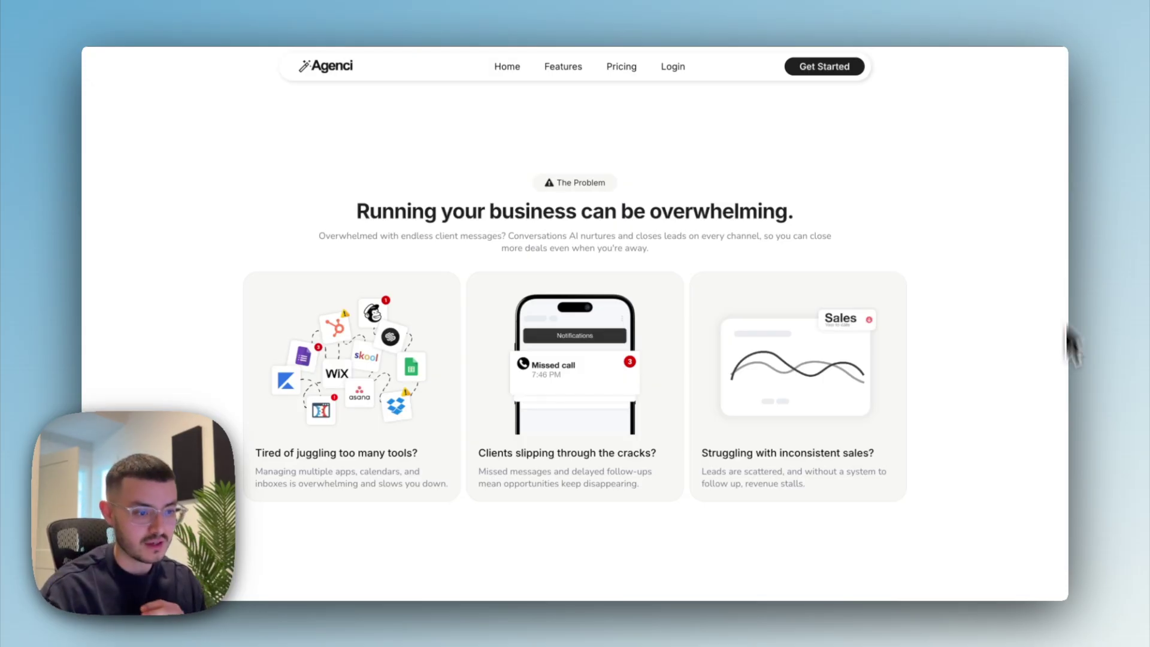
Scroll through the problem cards to Proven Results and briefly highlight its three statistics
{"action": "scroll", "coordinate": [802, 344], "scroll_direction": "down", "scroll_amount": 1}
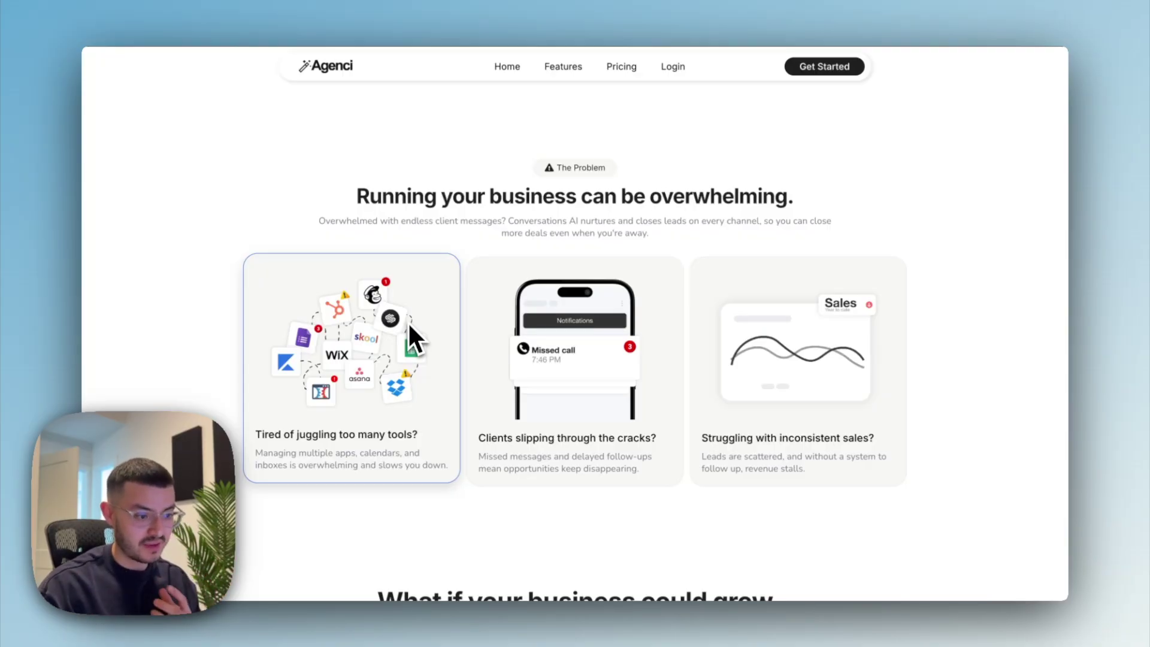
{"action": "scroll", "coordinate": [408, 321], "scroll_direction": "down", "scroll_amount": 2}
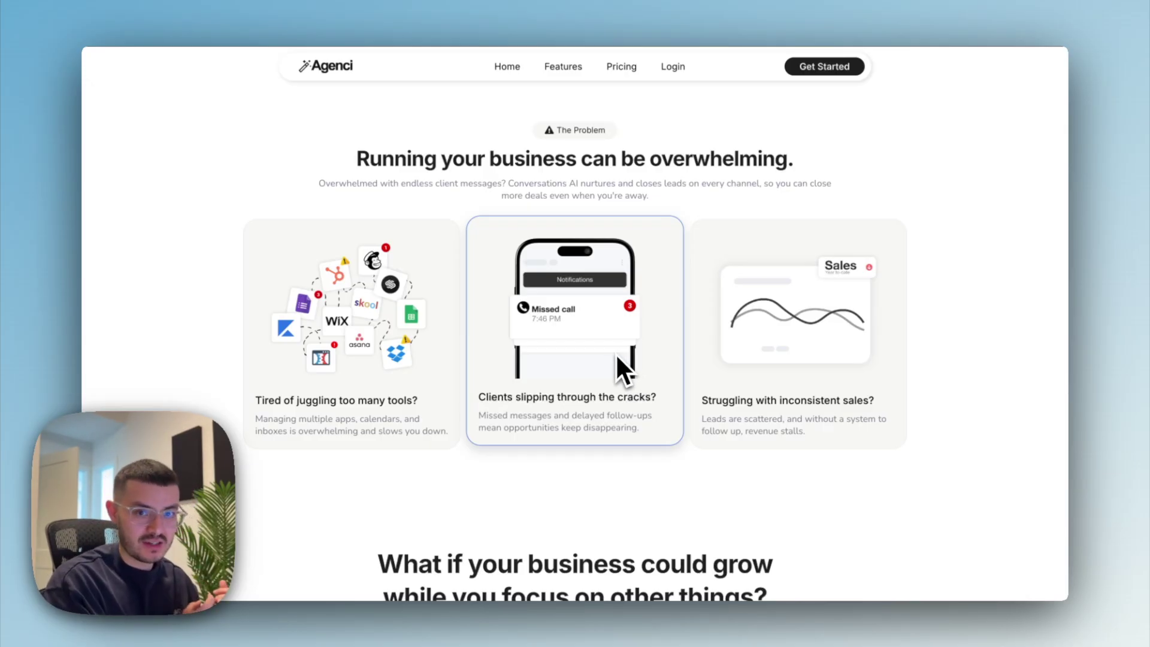
{"action": "scroll", "coordinate": [778, 356], "scroll_direction": "up", "scroll_amount": 1}
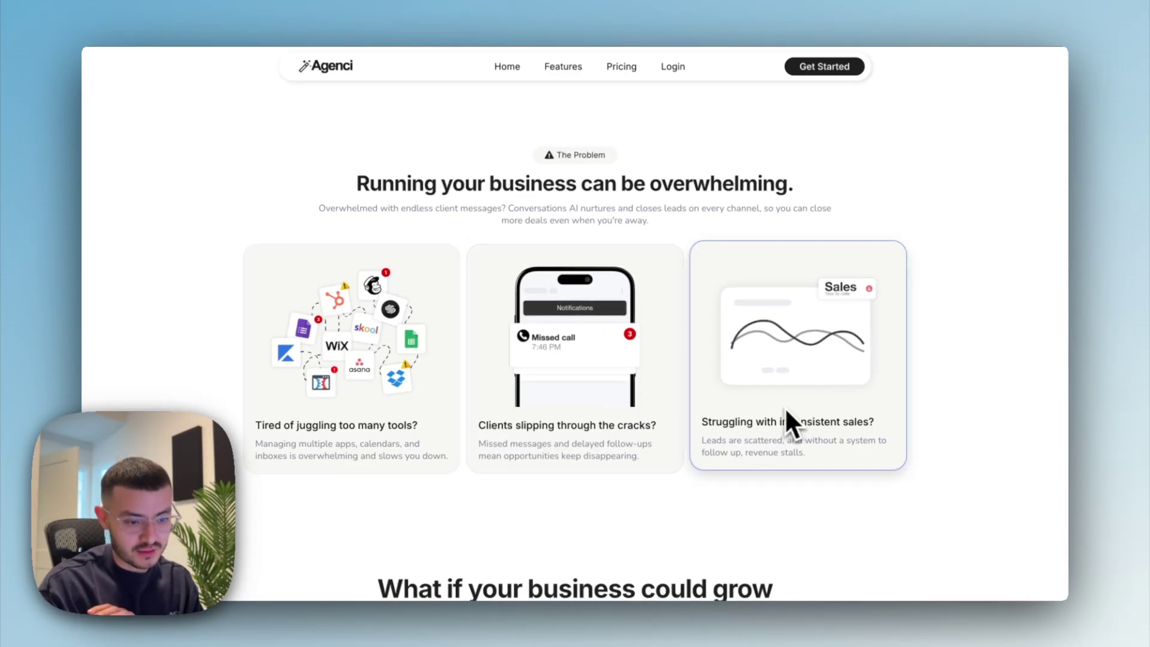
{"action": "scroll", "coordinate": [853, 423], "scroll_direction": "down", "scroll_amount": 1}
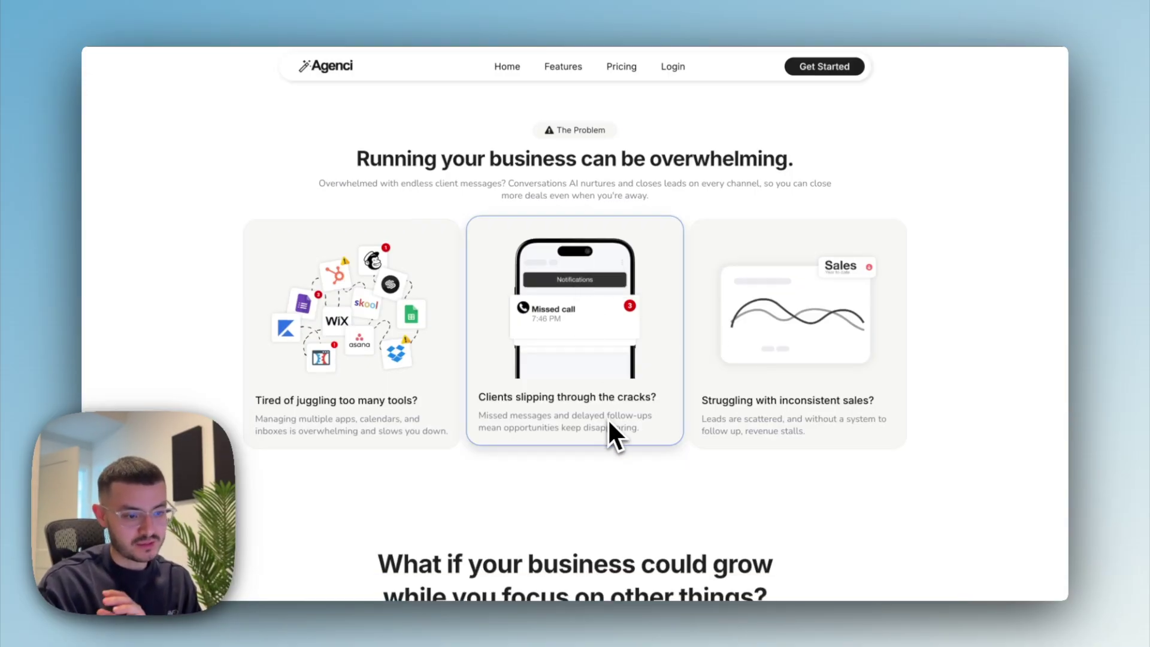
{"action": "scroll", "coordinate": [610, 422], "scroll_direction": "down", "scroll_amount": 10}
{"action": "left_click_drag", "start_coordinate": [336, 226], "coordinate": [449, 354]}
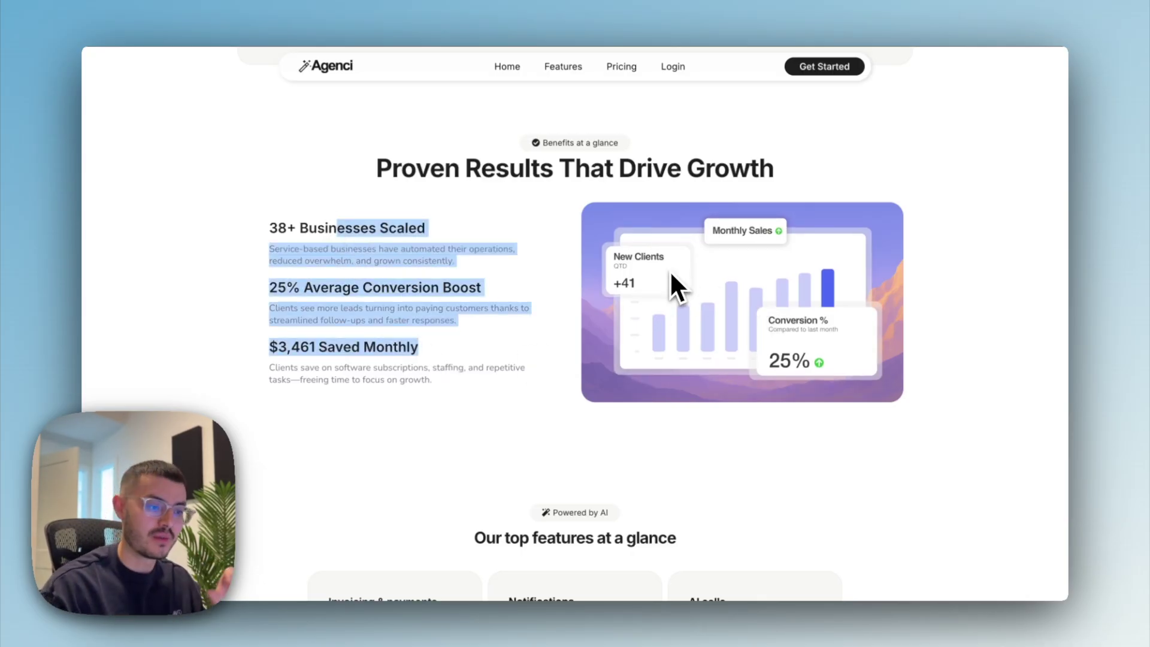
{"action": "left_click", "coordinate": [422, 306]}
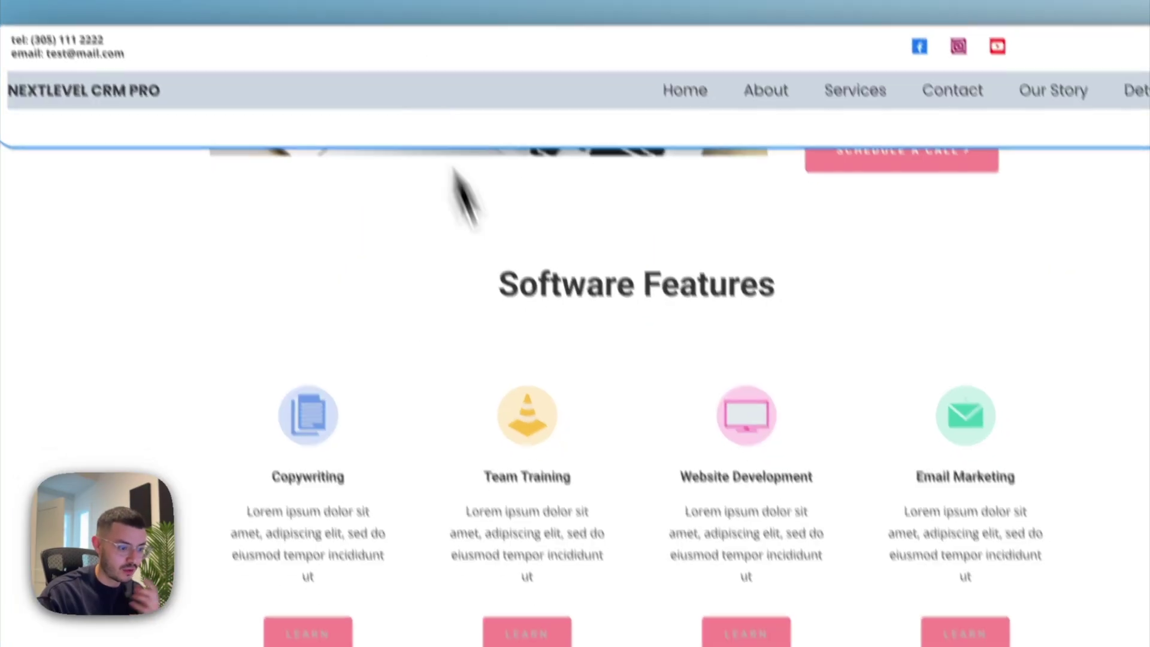
Scroll up to 'Initiate Your Journey Without Any Initial Investment!' and briefly highlight its heading and paragraph
{"action": "scroll", "coordinate": [462, 192], "scroll_direction": "down", "scroll_amount": 3}
{"action": "scroll", "coordinate": [526, 367], "scroll_direction": "up", "scroll_amount": 5}
{"action": "left_click_drag", "start_coordinate": [707, 235], "coordinate": [872, 477]}
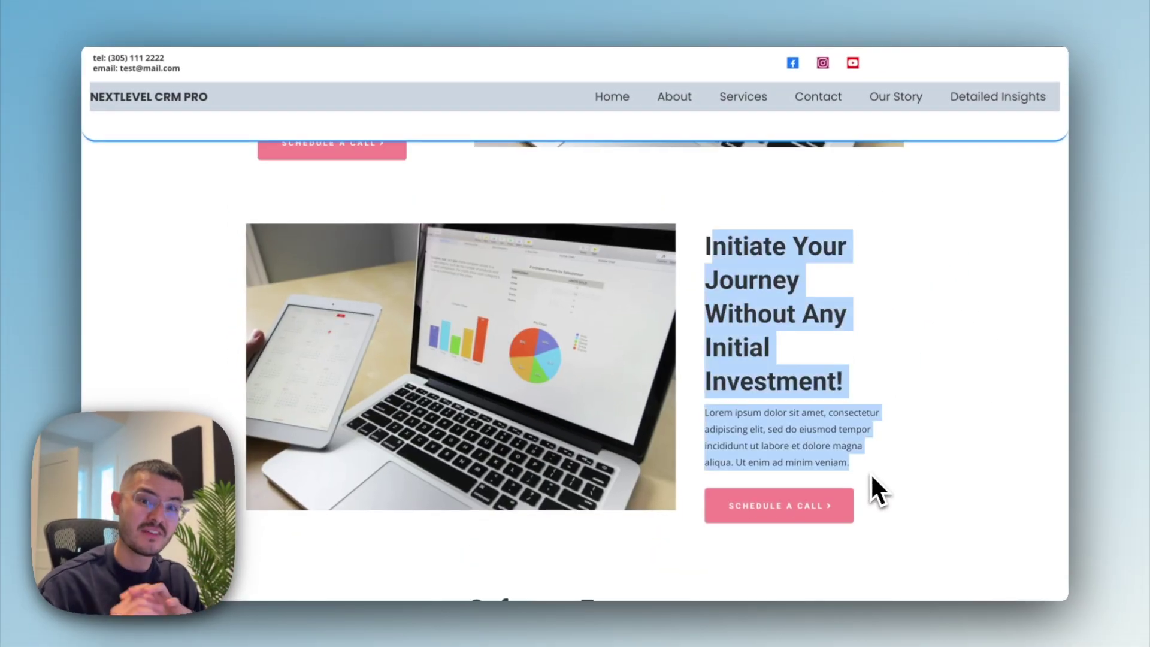
{"action": "left_click", "coordinate": [870, 473]}
{"action": "left_click_drag", "start_coordinate": [706, 235], "coordinate": [895, 422]}
{"action": "left_click", "coordinate": [896, 425]}
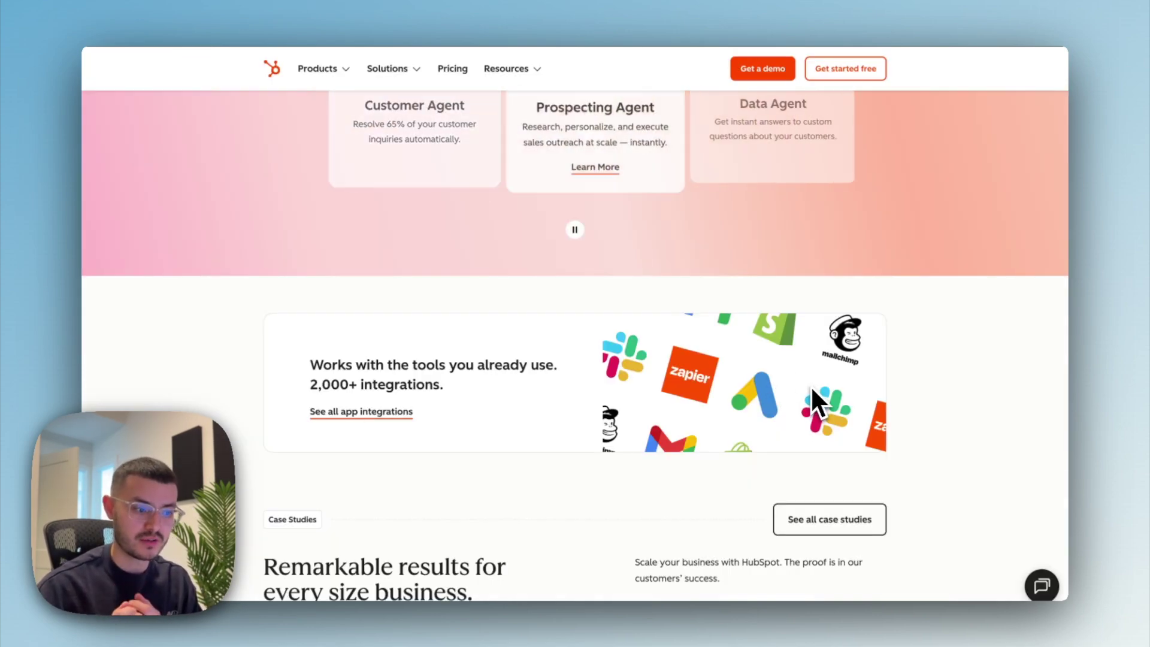
Highlight HubSpot's '2,000+ integrations' heading, then switch to the NextLevel CRM Pro tab
{"action": "scroll", "coordinate": [433, 337], "scroll_direction": "down", "scroll_amount": 1}
{"action": "left_click_drag", "start_coordinate": [310, 345], "coordinate": [495, 362]}
{"action": "left_click", "coordinate": [1006, 383]}
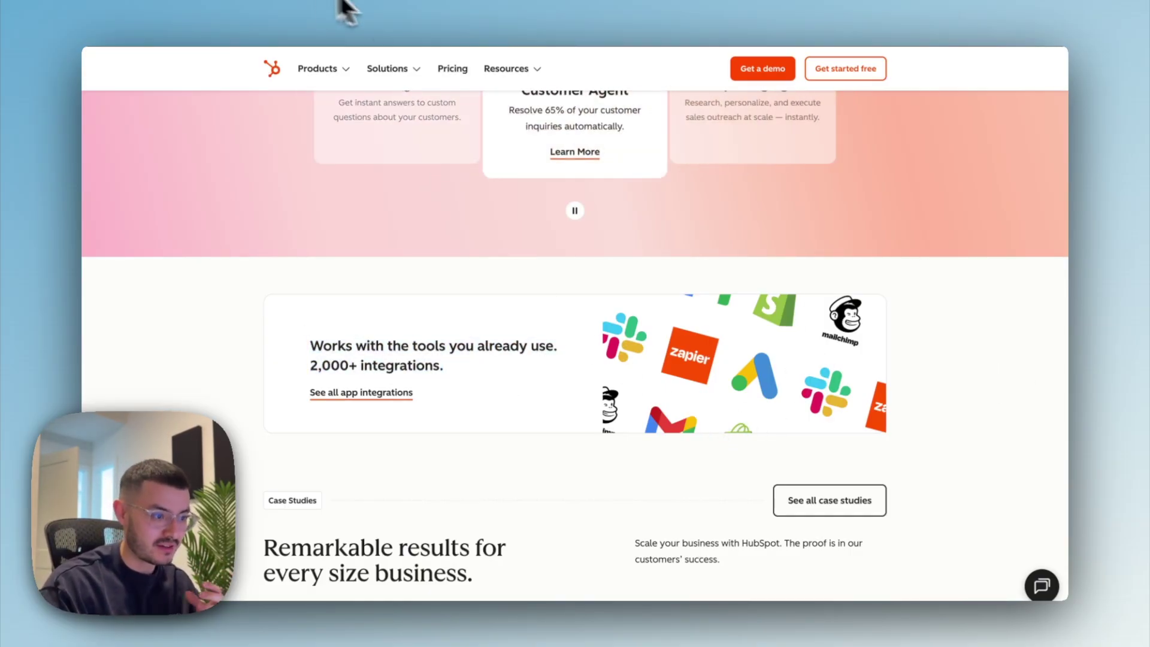
{"action": "left_click", "coordinate": [359, 11]}
Return to the Agenci site and scroll through the problem section, briefly highlighting its headings
{"action": "left_click", "coordinate": [334, 21]}
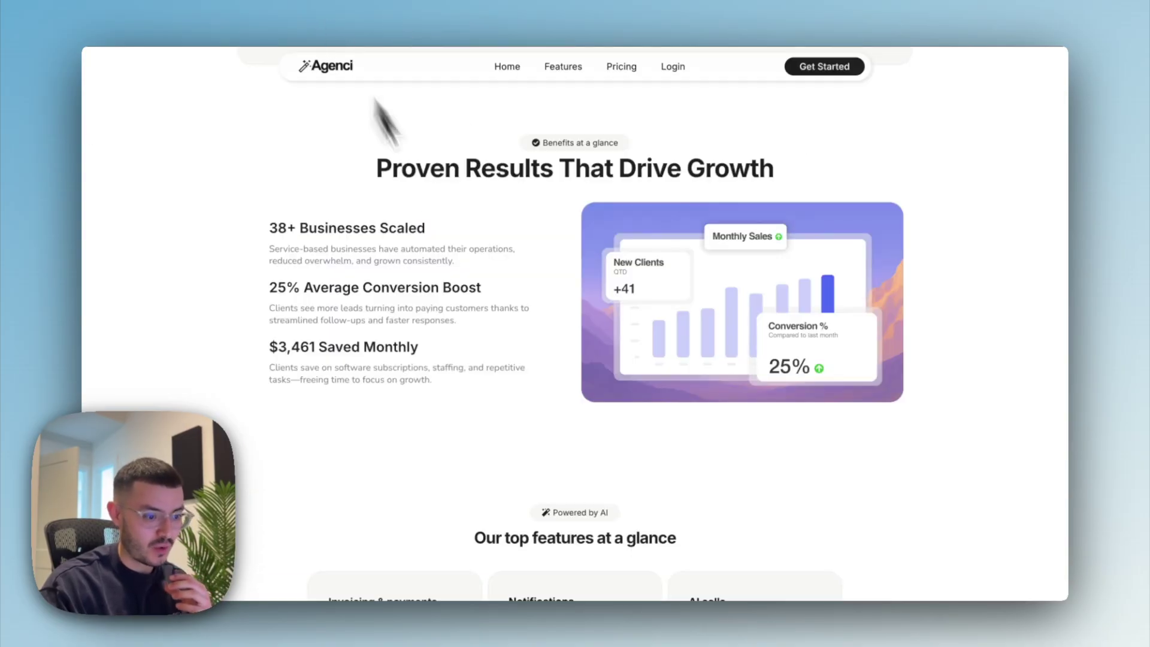
{"action": "scroll", "coordinate": [534, 385], "scroll_direction": "down", "scroll_amount": 15}
{"action": "scroll", "coordinate": [534, 371], "scroll_direction": "up", "scroll_amount": 4}
{"action": "left_click_drag", "start_coordinate": [454, 252], "coordinate": [695, 264]}
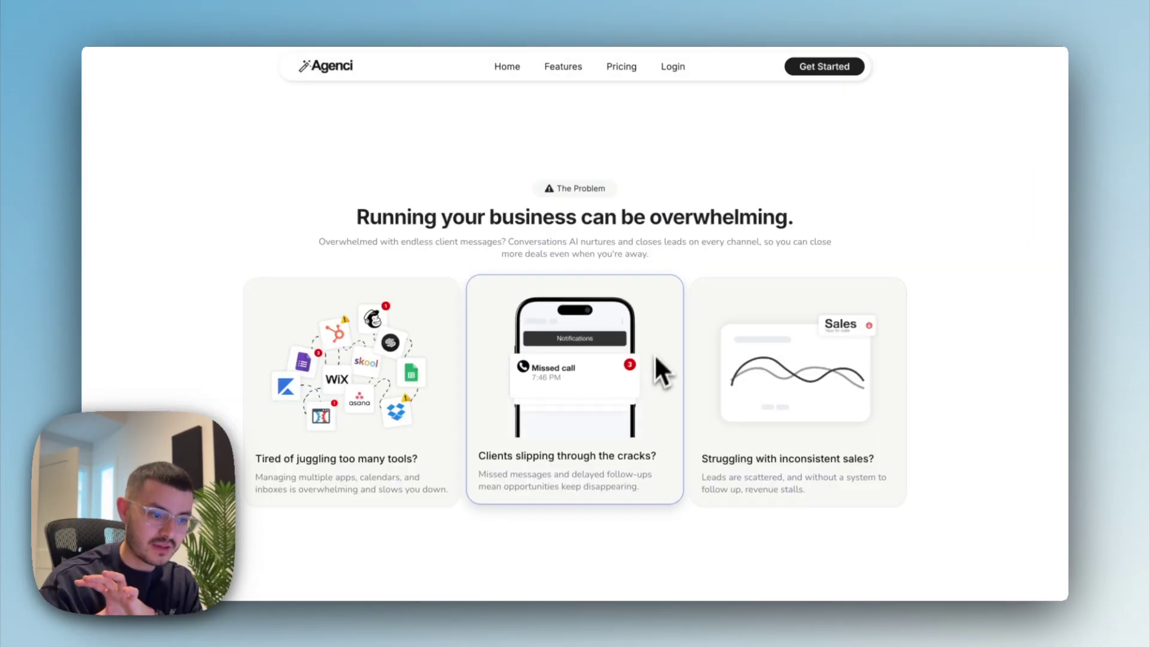
{"action": "scroll", "coordinate": [655, 368], "scroll_direction": "down", "scroll_amount": 5}
{"action": "scroll", "coordinate": [668, 393], "scroll_direction": "down", "scroll_amount": 3}
{"action": "left_click_drag", "start_coordinate": [455, 238], "coordinate": [855, 277]}
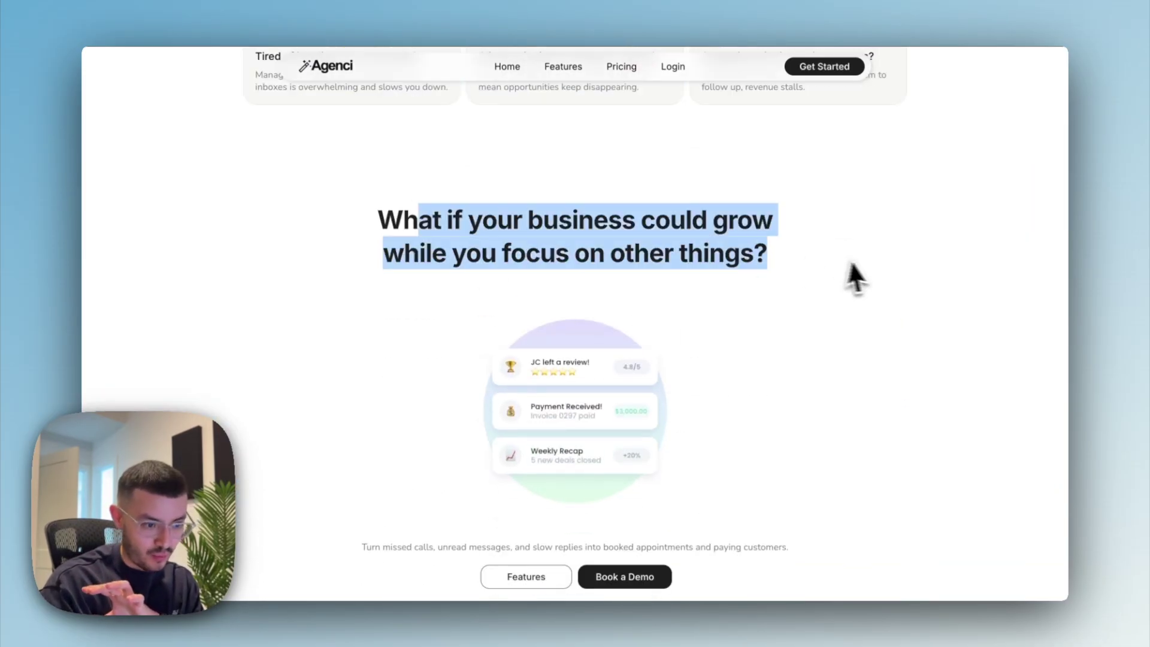
{"action": "left_click", "coordinate": [811, 254]}
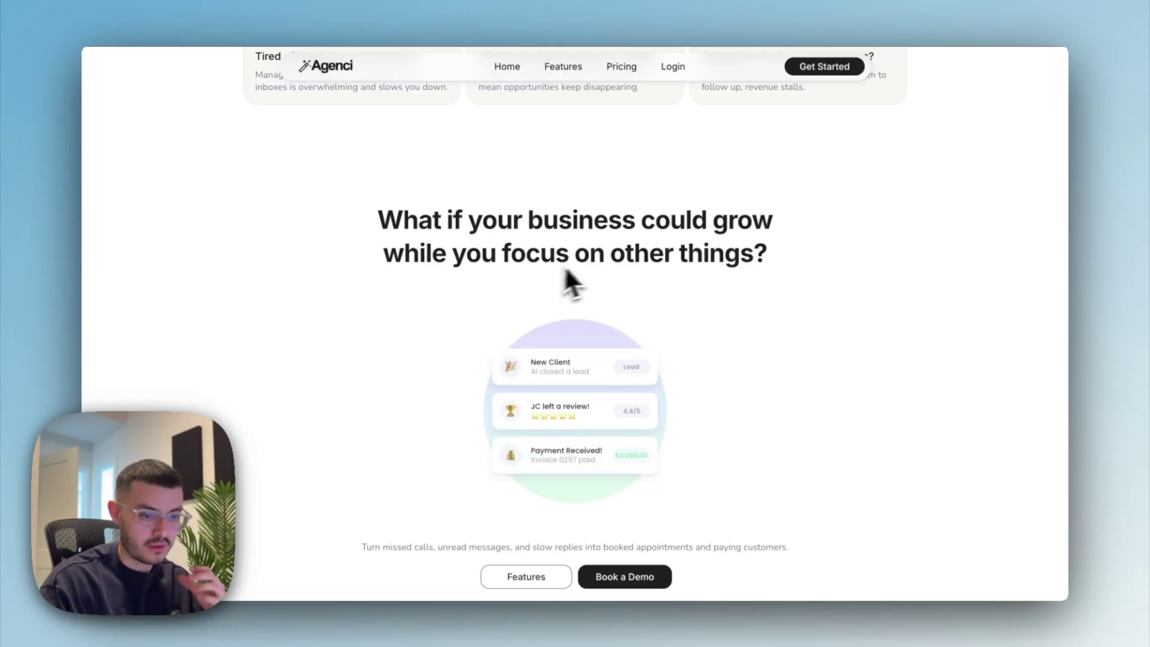
Scroll to the rotating 'Meet the AI' heading, highlight it briefly, then continue toward How it works
{"action": "scroll", "coordinate": [694, 276], "scroll_direction": "down", "scroll_amount": 1}
{"action": "scroll", "coordinate": [699, 260], "scroll_direction": "down", "scroll_amount": 5}
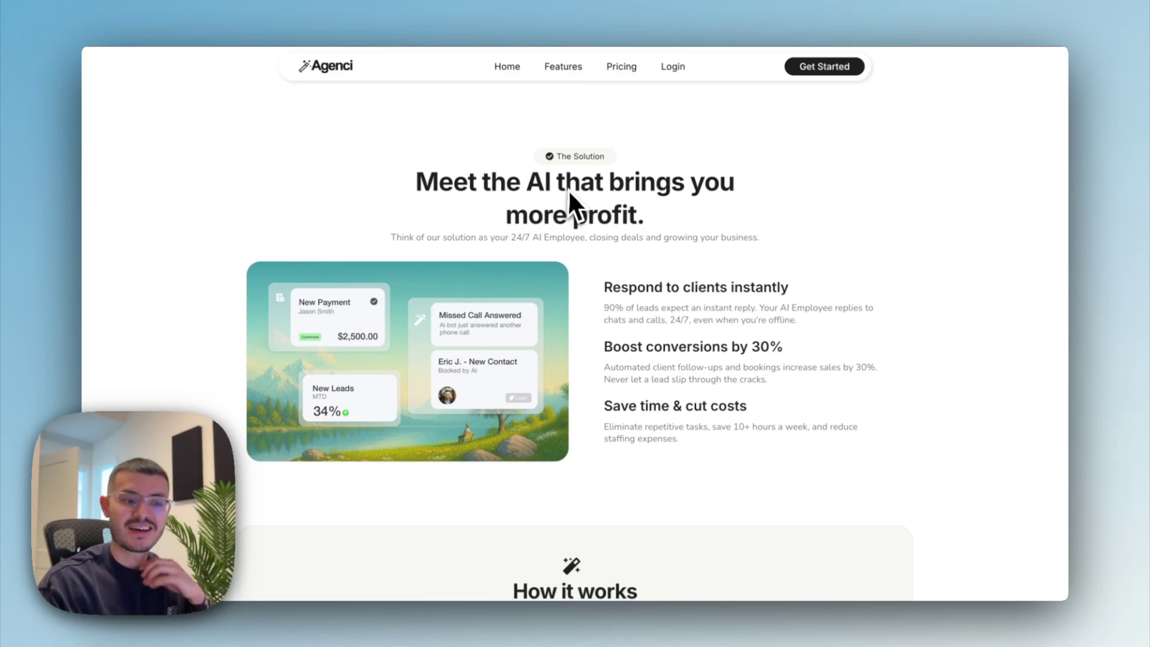
{"action": "left_click_drag", "start_coordinate": [482, 182], "coordinate": [710, 174]}
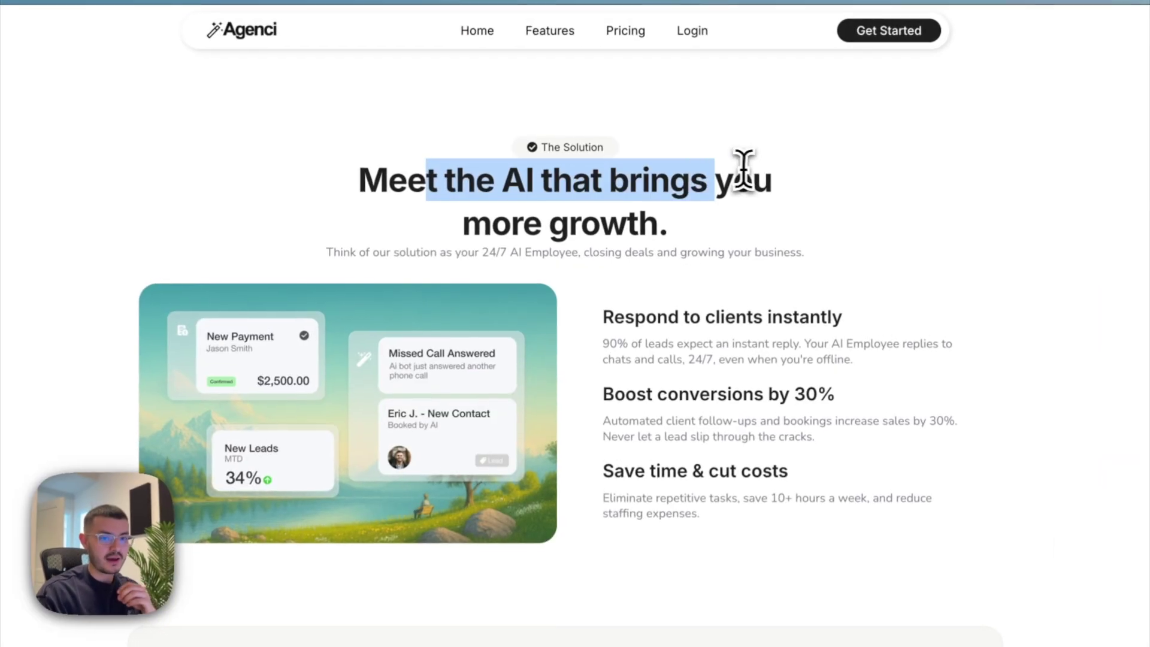
{"action": "left_click", "coordinate": [711, 175]}
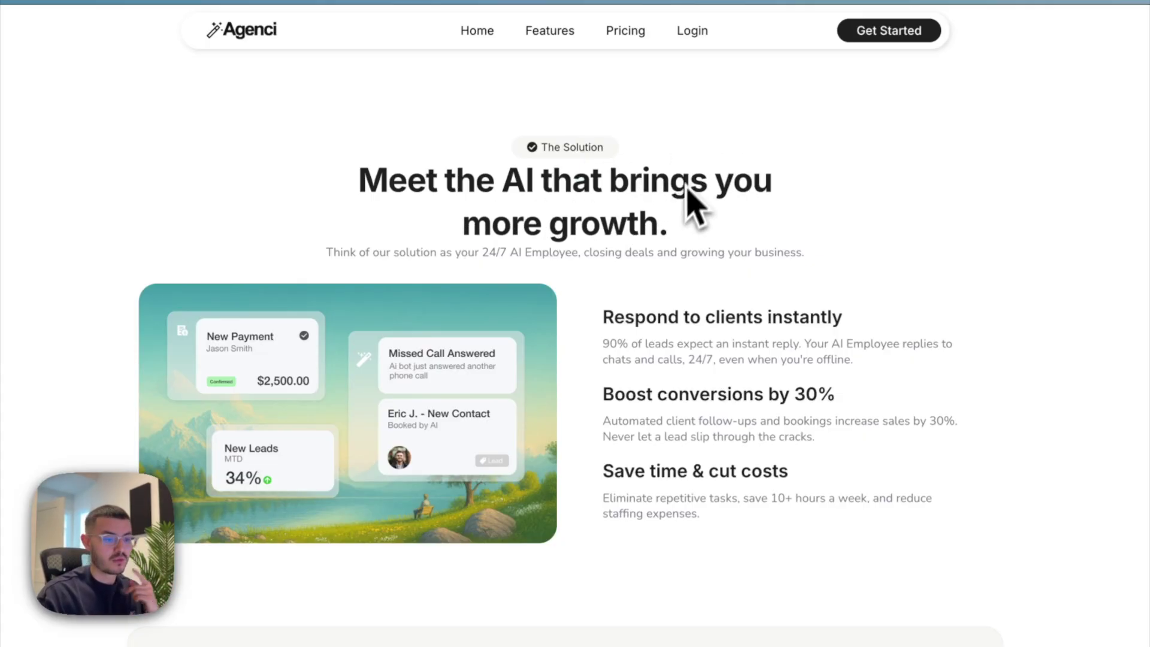
{"action": "scroll", "coordinate": [683, 249], "scroll_direction": "down", "scroll_amount": 2}
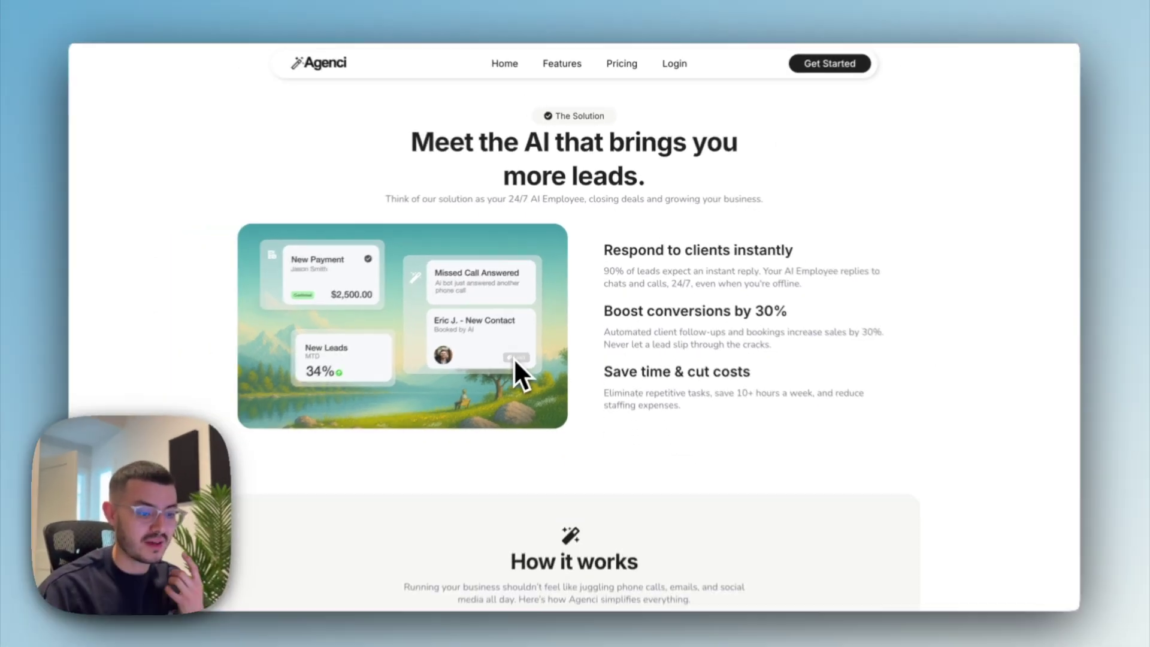
Scroll the Agenci page down to the How it works section
{"action": "scroll", "coordinate": [516, 353], "scroll_direction": "down", "scroll_amount": 5}
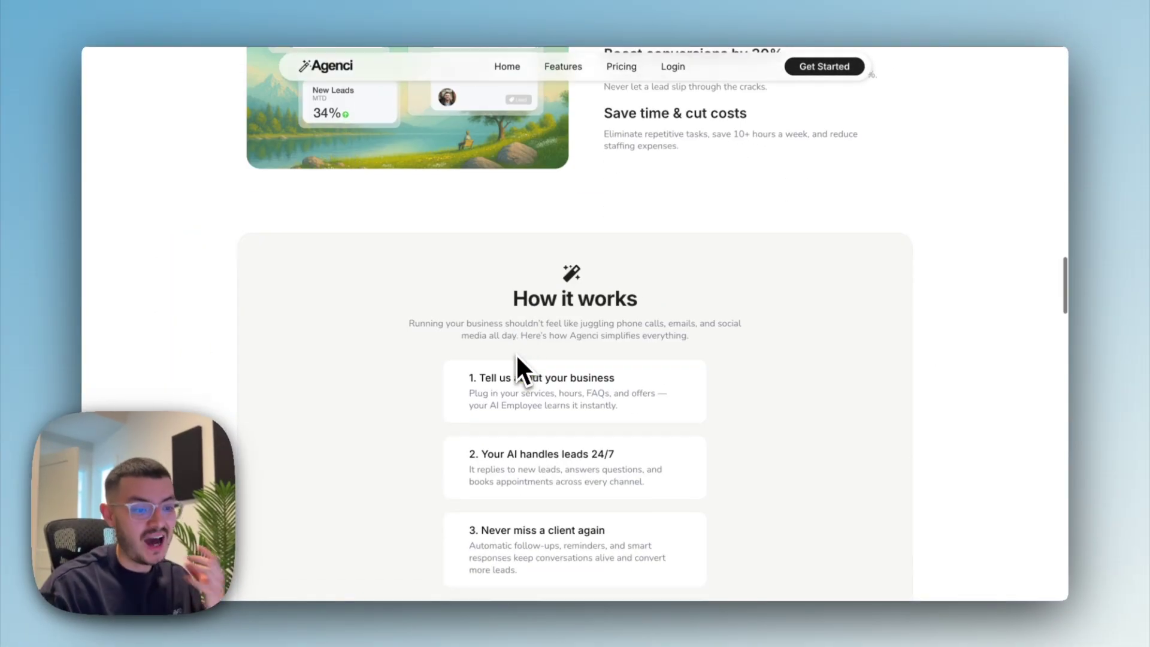
{"action": "scroll", "coordinate": [786, 336], "scroll_direction": "up", "scroll_amount": 4}
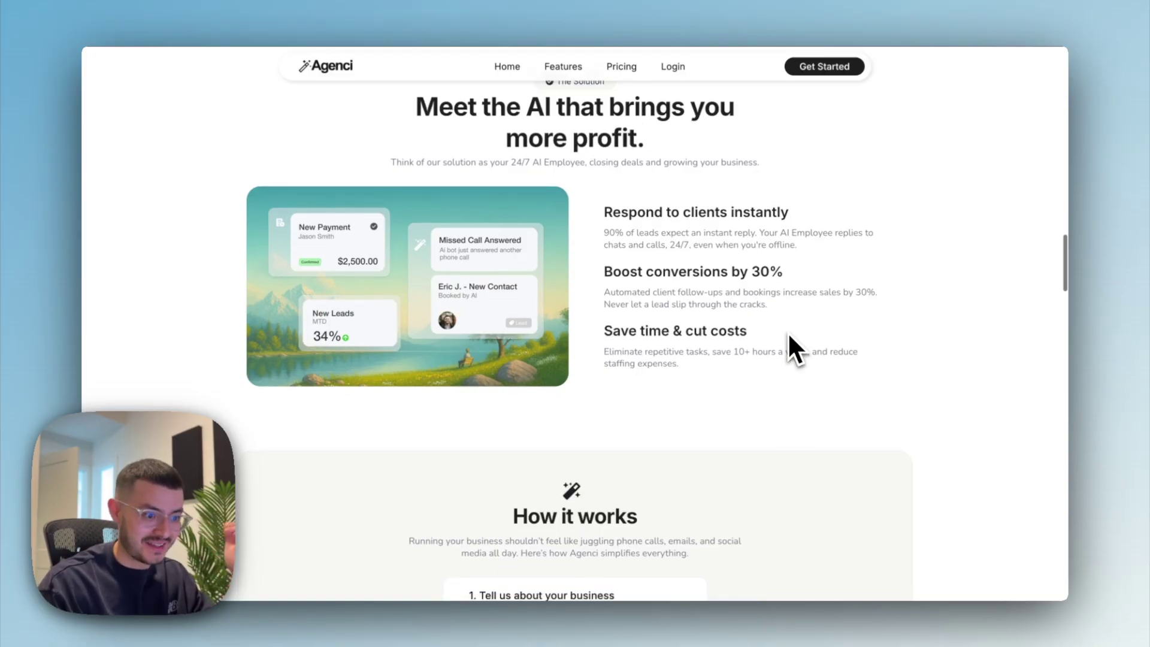
{"action": "scroll", "coordinate": [786, 335], "scroll_direction": "down", "scroll_amount": 4}
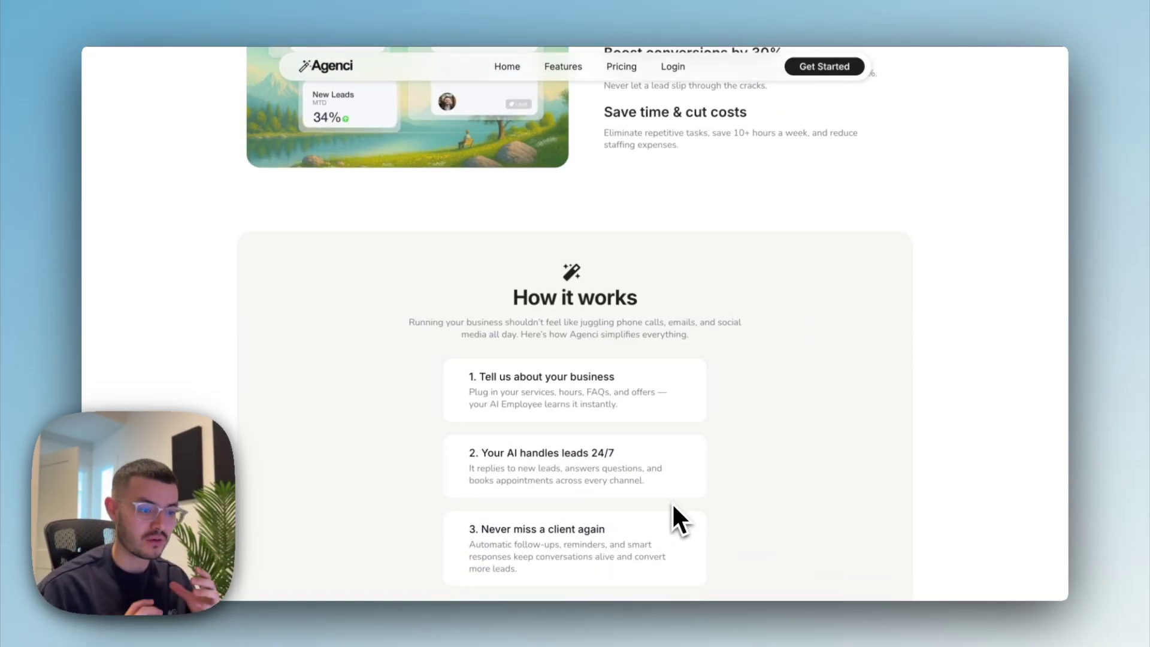
{"action": "scroll", "coordinate": [790, 472], "scroll_direction": "down", "scroll_amount": 1}
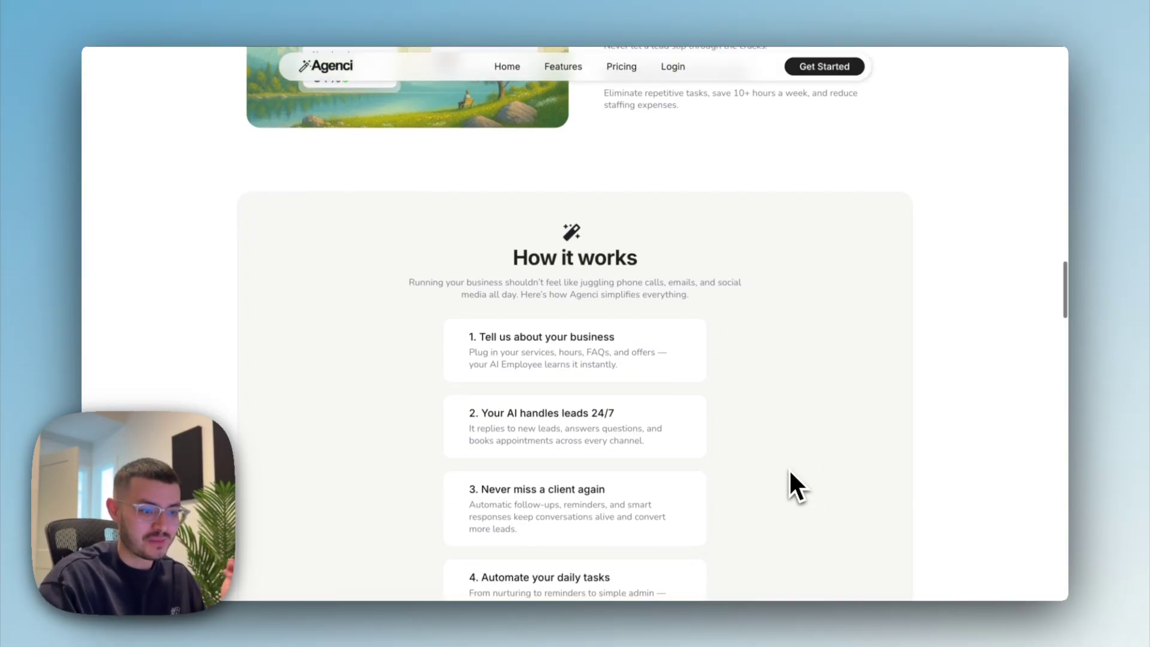
{"action": "scroll", "coordinate": [789, 468], "scroll_direction": "down", "scroll_amount": 1}
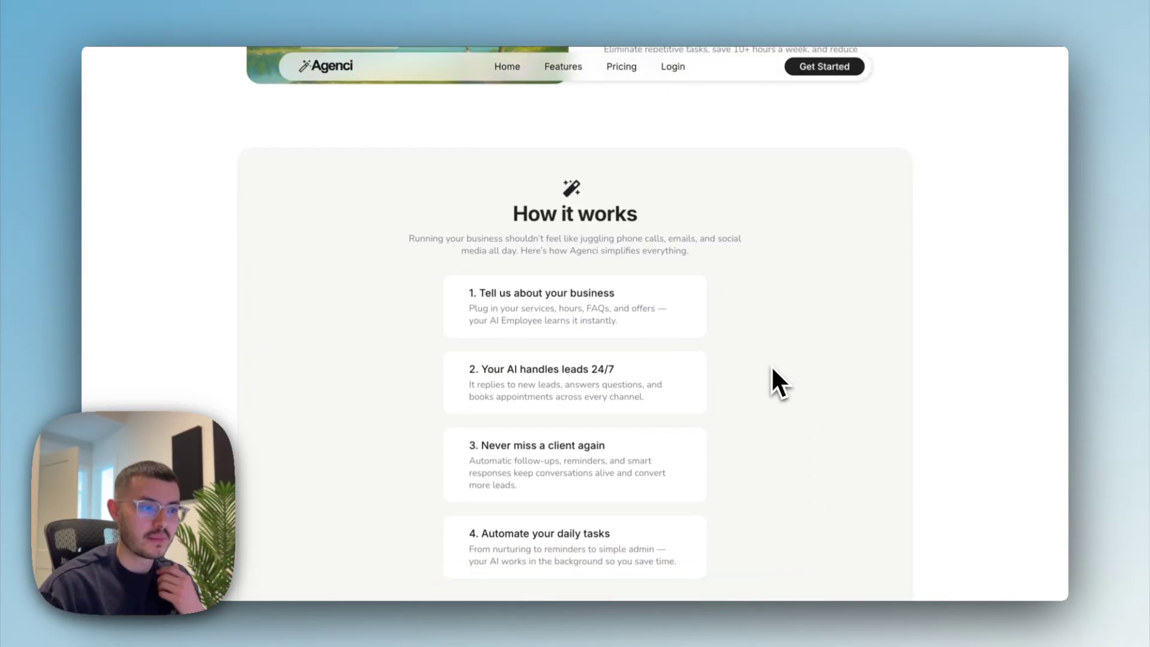
Compare with the NextLevel CRM Pro site, then return to Agenci's How it works section
{"action": "left_click", "coordinate": [424, 48]}
{"action": "scroll", "coordinate": [636, 370], "scroll_direction": "down", "scroll_amount": 5}
{"action": "scroll", "coordinate": [632, 354], "scroll_direction": "down", "scroll_amount": 15}
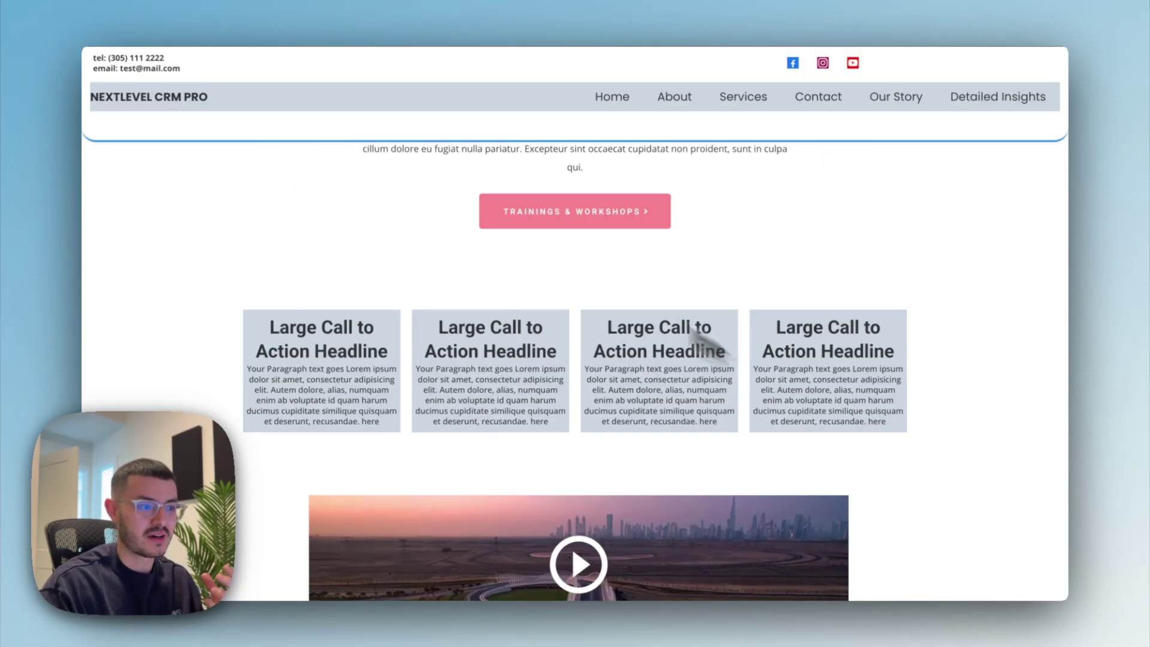
{"action": "left_click", "coordinate": [321, 15]}
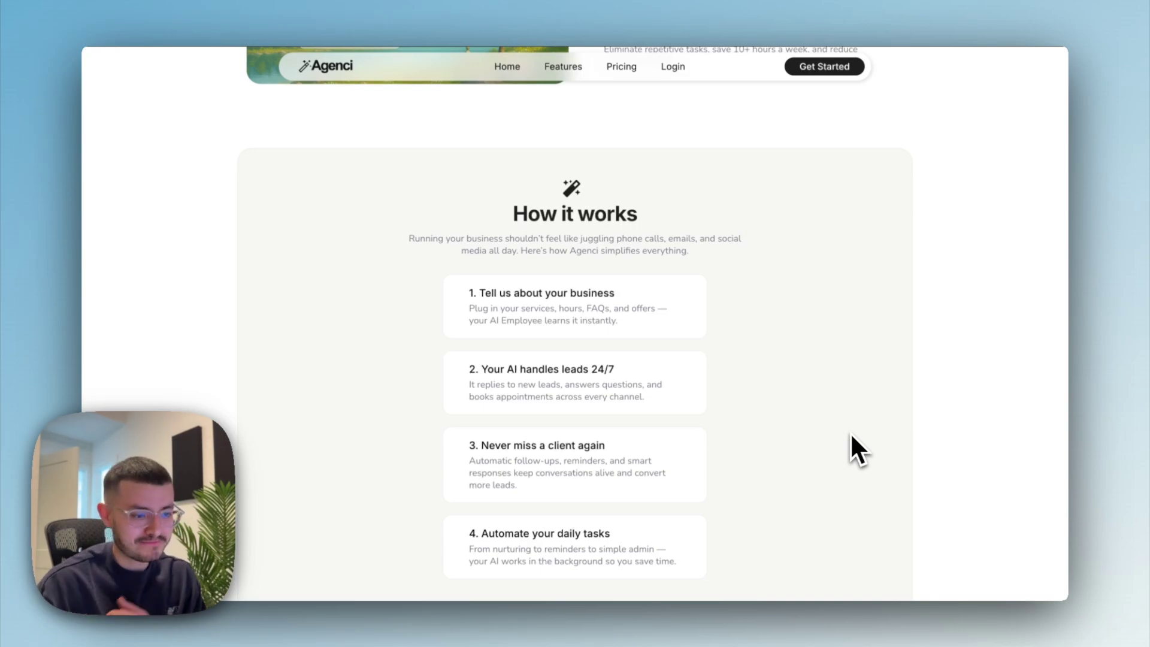
{"action": "scroll", "coordinate": [850, 433], "scroll_direction": "down", "scroll_amount": 1}
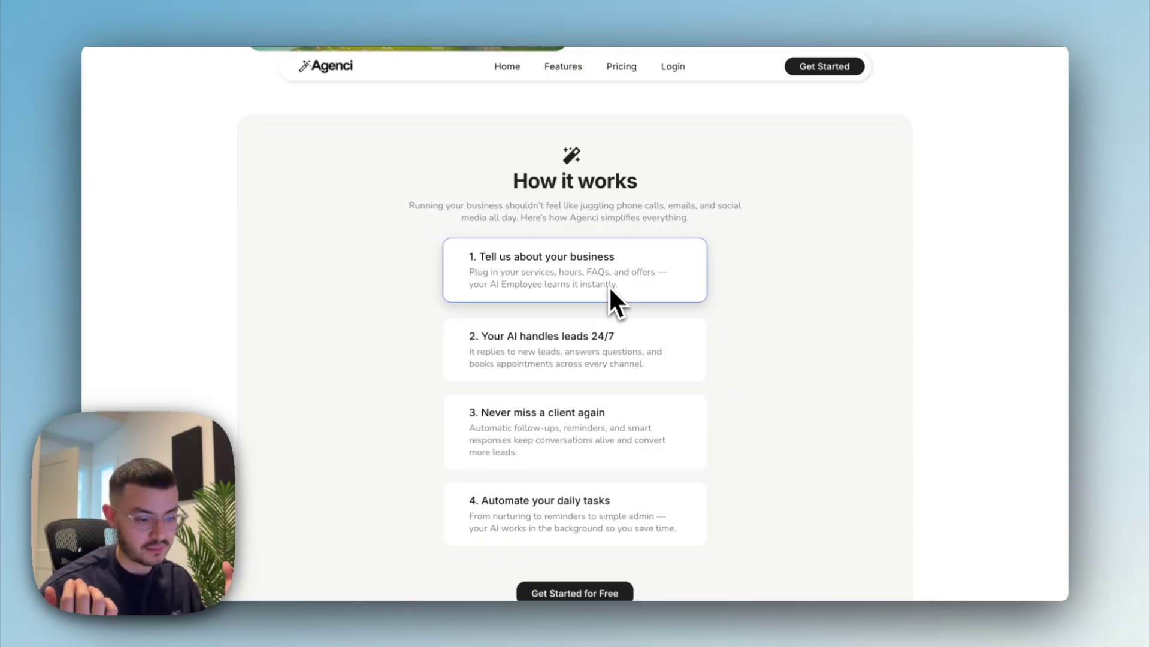
In the Home Clone editor, duplicate the first How it works step card and delete the copy
{"action": "left_click", "coordinate": [229, 14]}
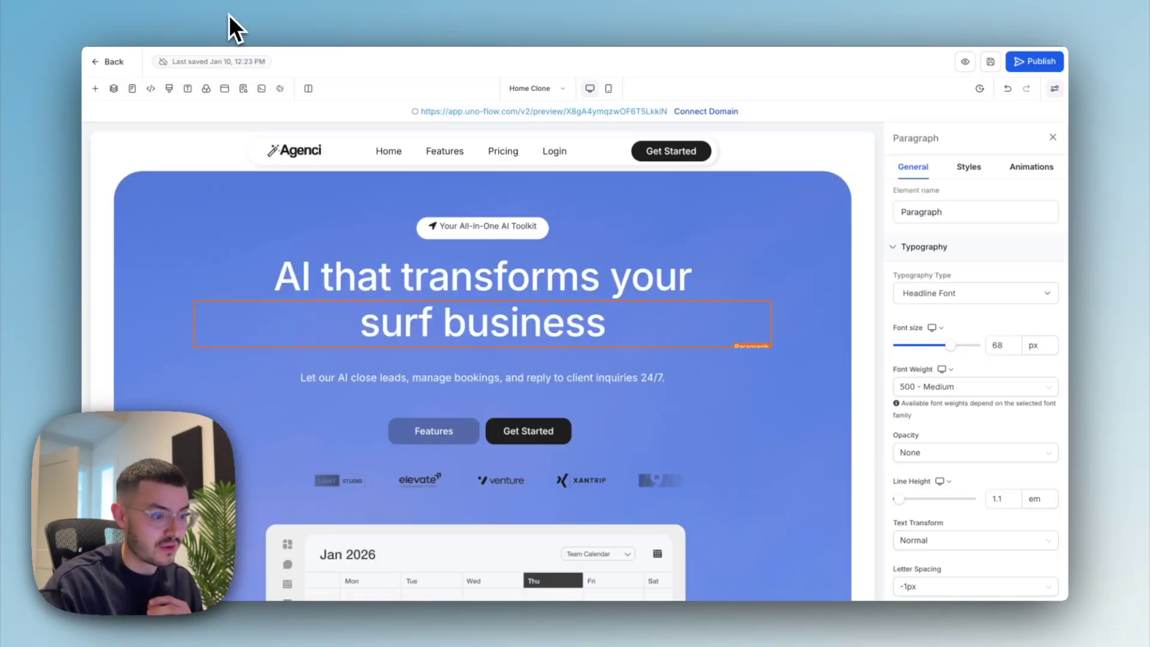
{"action": "scroll", "coordinate": [506, 371], "scroll_direction": "down", "scroll_amount": 15}
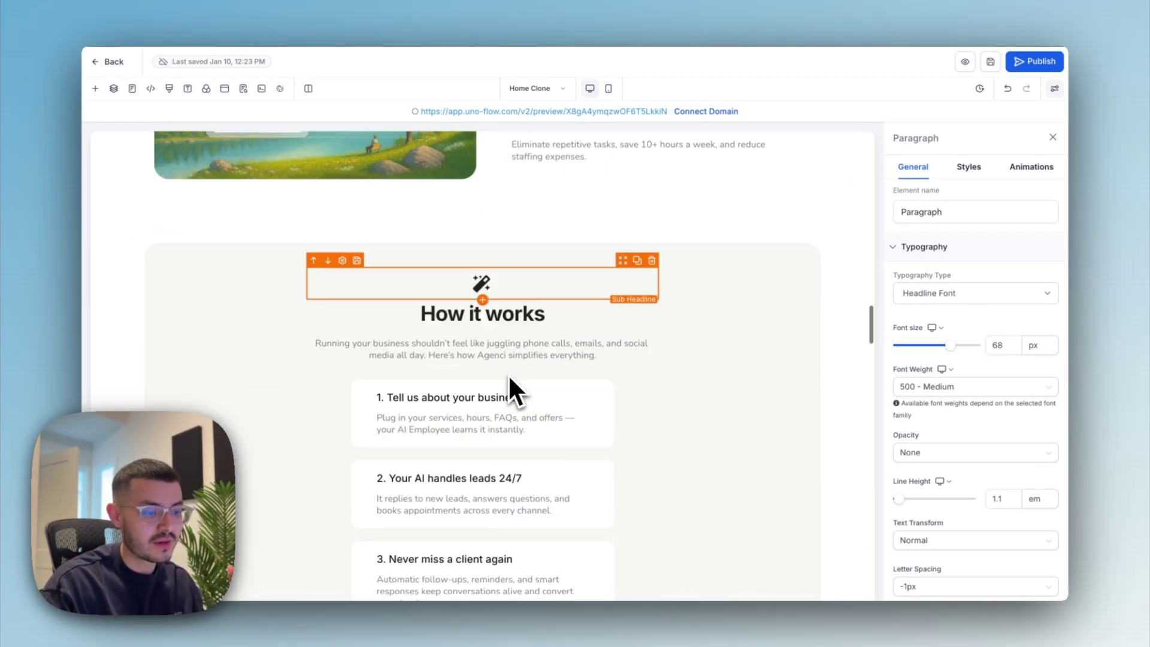
{"action": "scroll", "coordinate": [508, 374], "scroll_direction": "down", "scroll_amount": 5}
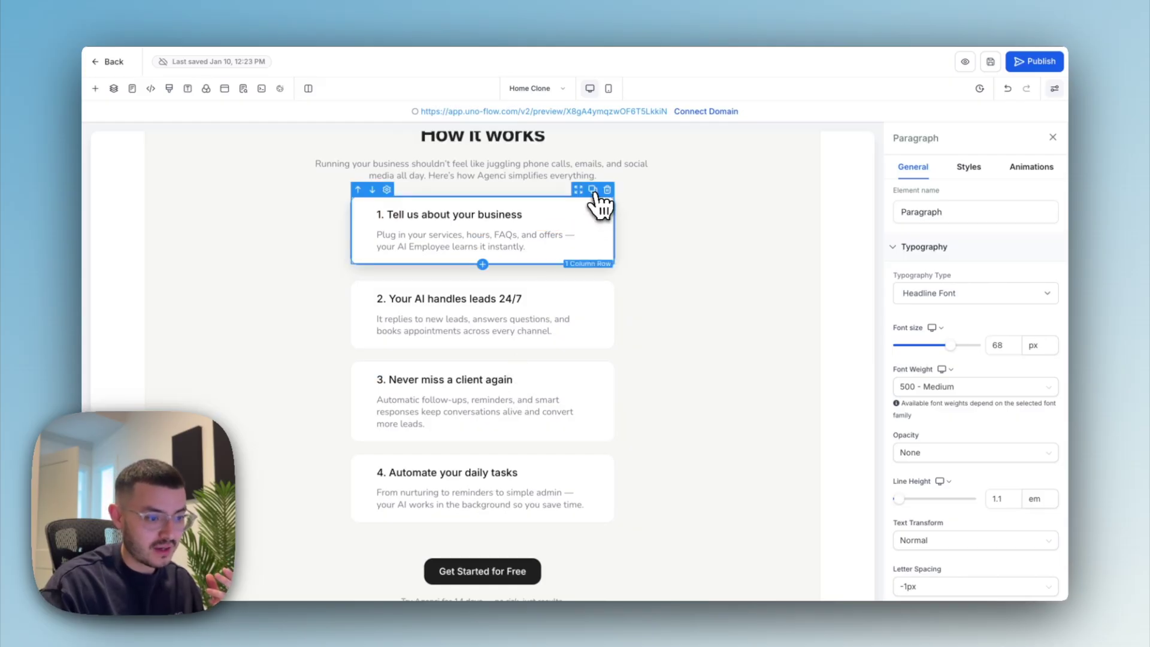
{"action": "left_click", "coordinate": [593, 191]}
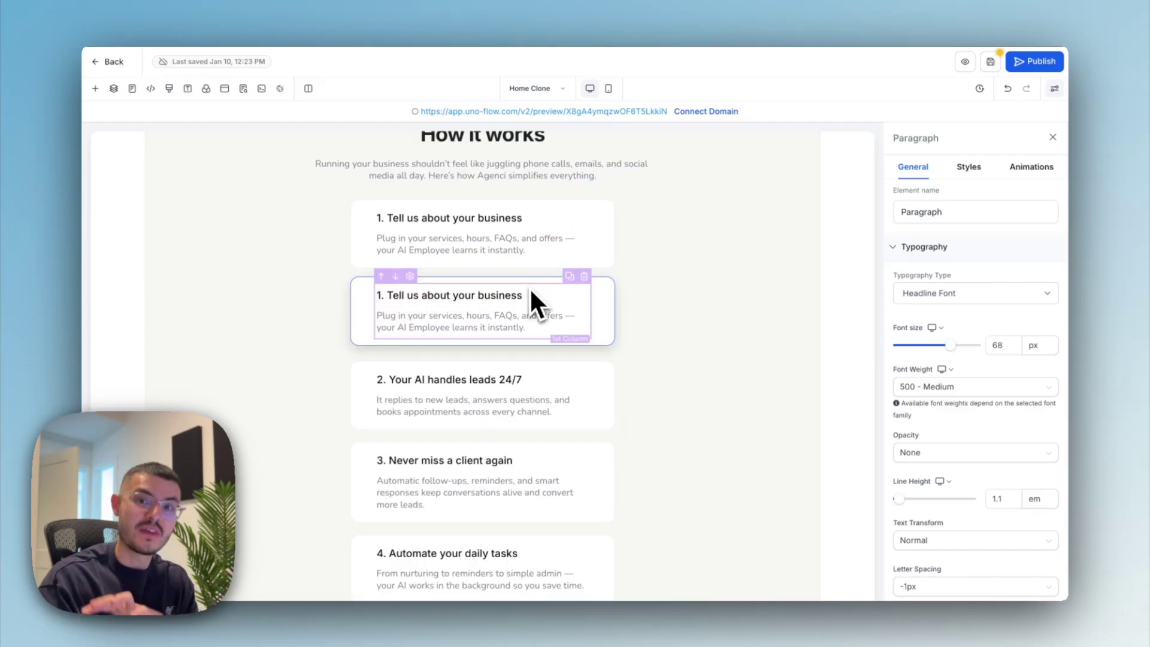
{"action": "left_click", "coordinate": [609, 277]}
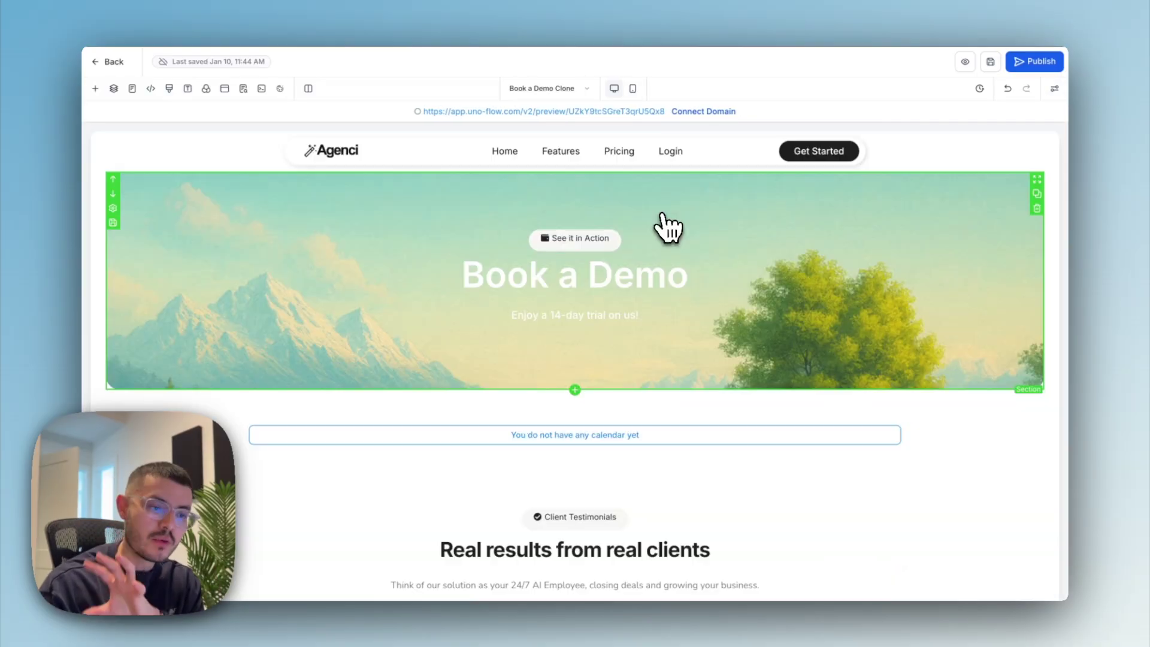
Link the Book a Demo calendar element to the web design test calendar
{"action": "scroll", "coordinate": [689, 288], "scroll_direction": "down", "scroll_amount": 3}
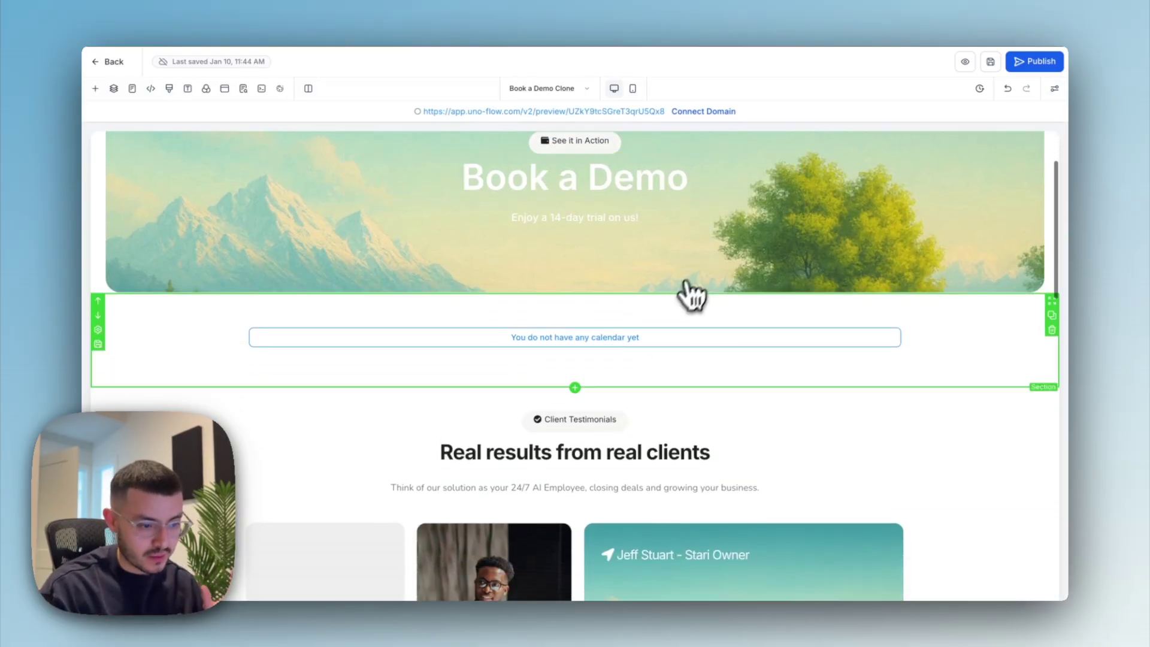
{"action": "left_click", "coordinate": [611, 339]}
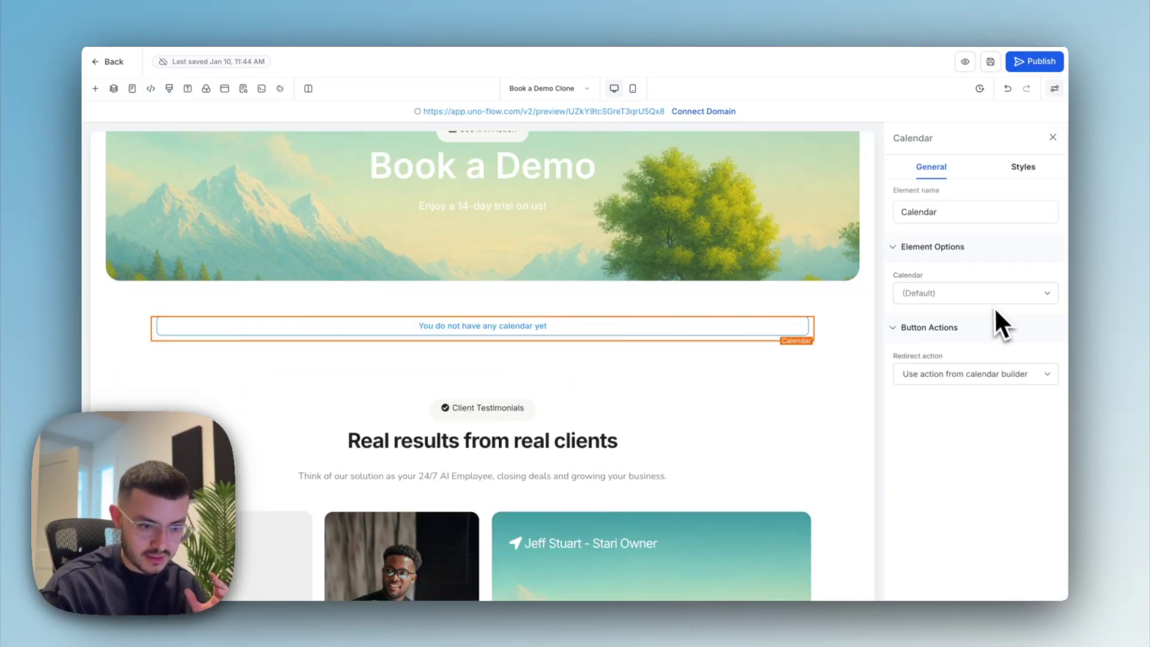
{"action": "left_click", "coordinate": [992, 299]}
{"action": "left_click", "coordinate": [968, 298]}
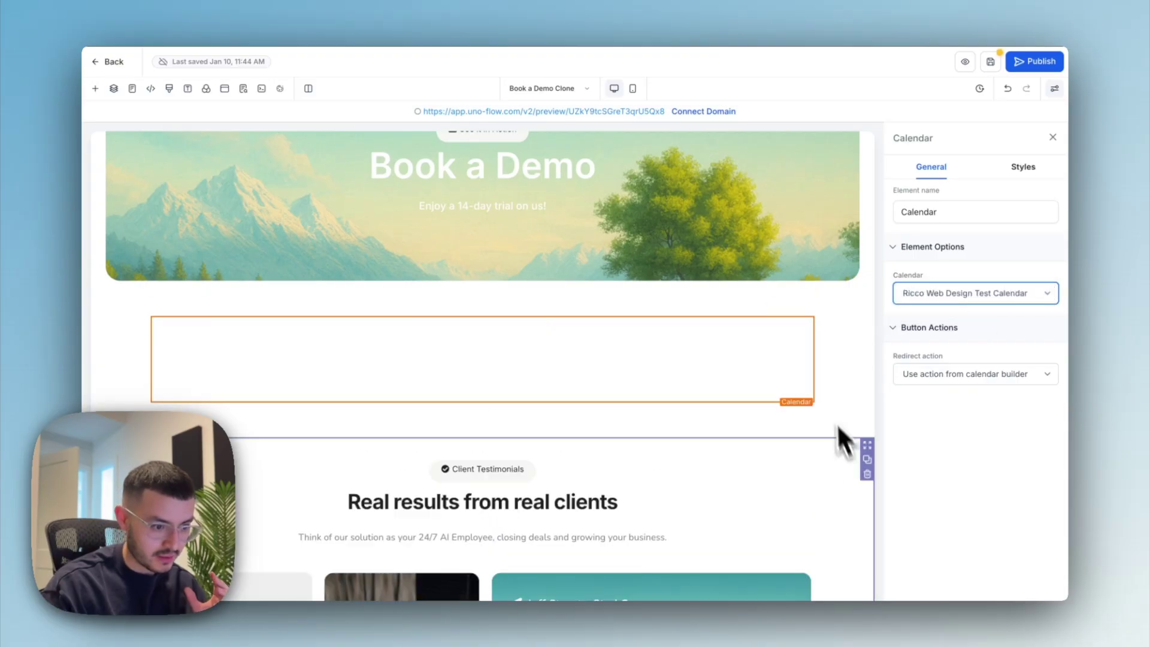
Scroll through the Book a Demo page to review the testimonials and FAQs
{"action": "scroll", "coordinate": [797, 365], "scroll_direction": "up", "scroll_amount": 1}
{"action": "scroll", "coordinate": [533, 466], "scroll_direction": "down", "scroll_amount": 15}
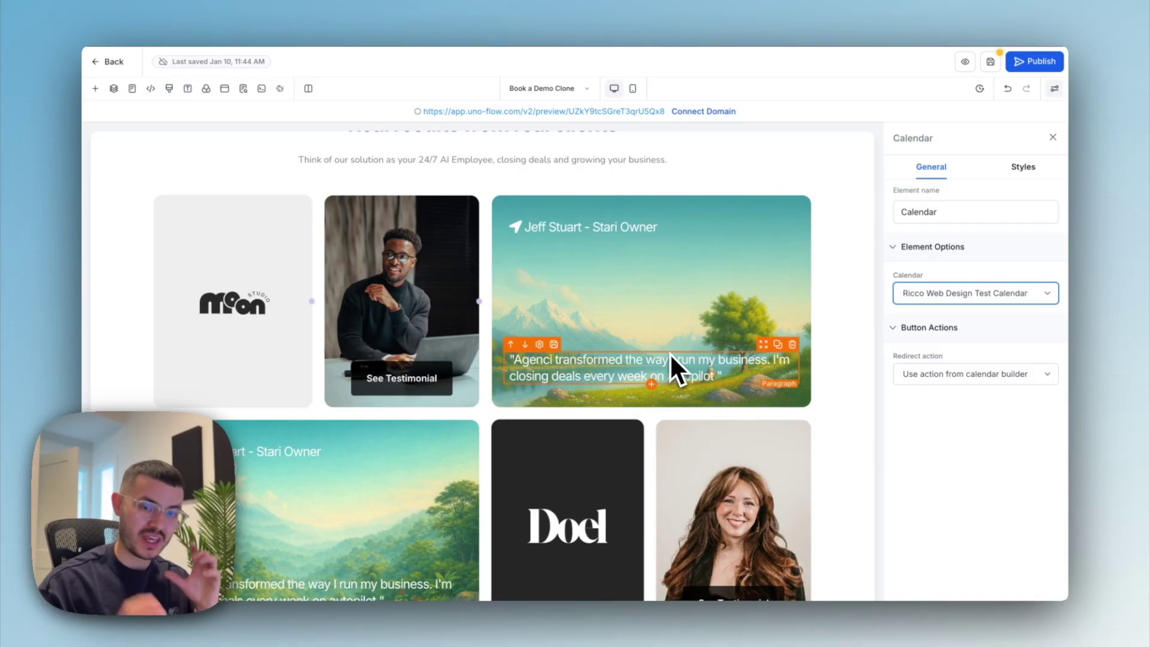
{"action": "scroll", "coordinate": [669, 354], "scroll_direction": "up", "scroll_amount": 3}
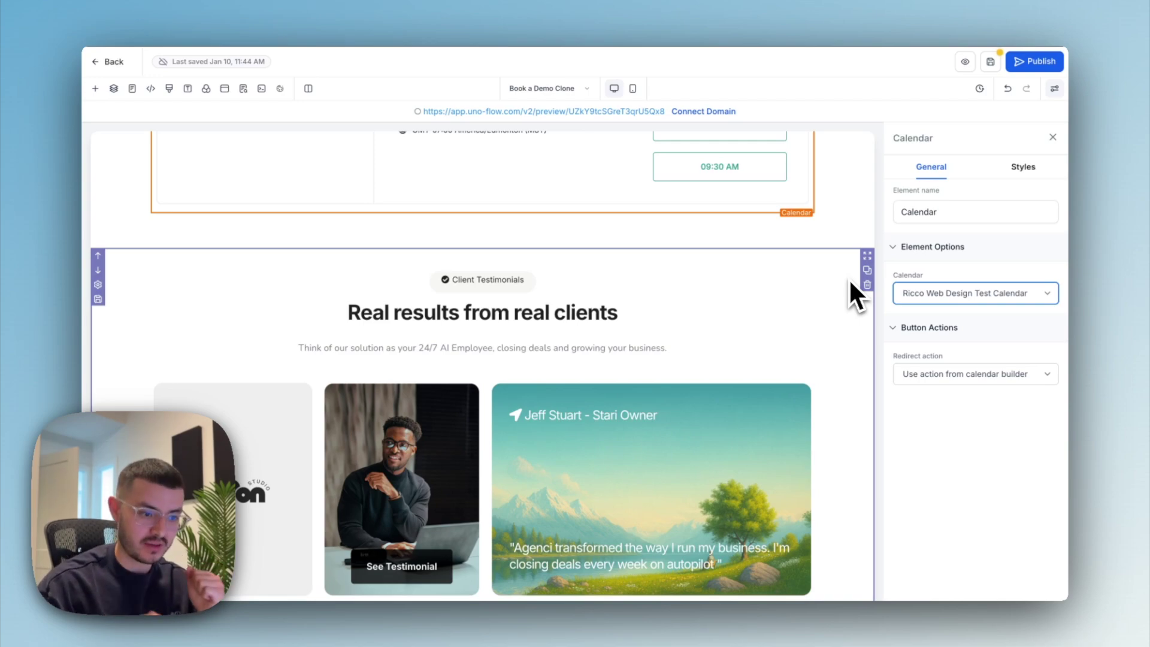
{"action": "scroll", "coordinate": [561, 397], "scroll_direction": "down", "scroll_amount": 3}
{"action": "scroll", "coordinate": [561, 397], "scroll_direction": "up", "scroll_amount": 5}
{"action": "scroll", "coordinate": [561, 397], "scroll_direction": "down", "scroll_amount": 5}
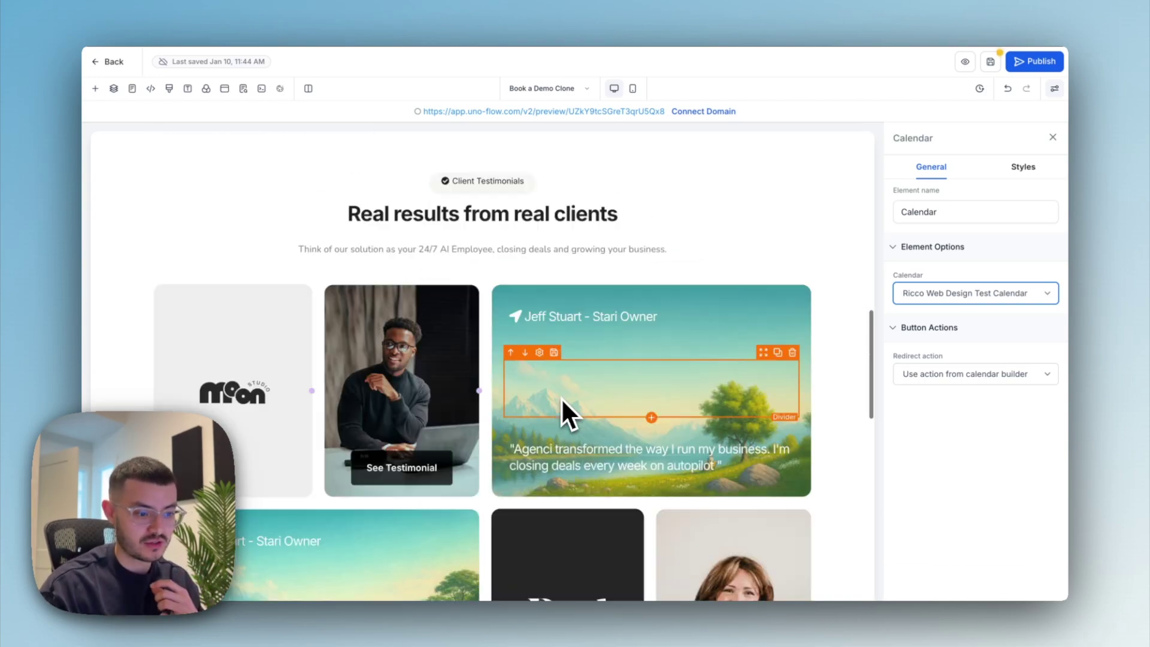
{"action": "scroll", "coordinate": [436, 371], "scroll_direction": "up", "scroll_amount": 5}
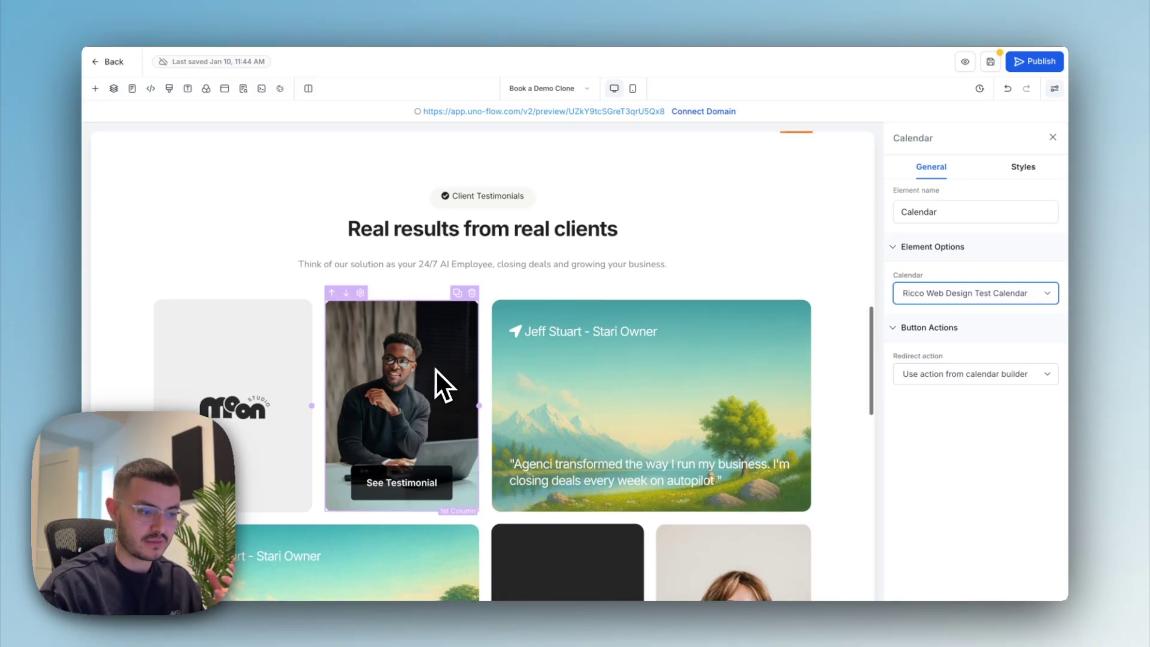
{"action": "scroll", "coordinate": [539, 318], "scroll_direction": "down", "scroll_amount": 10}
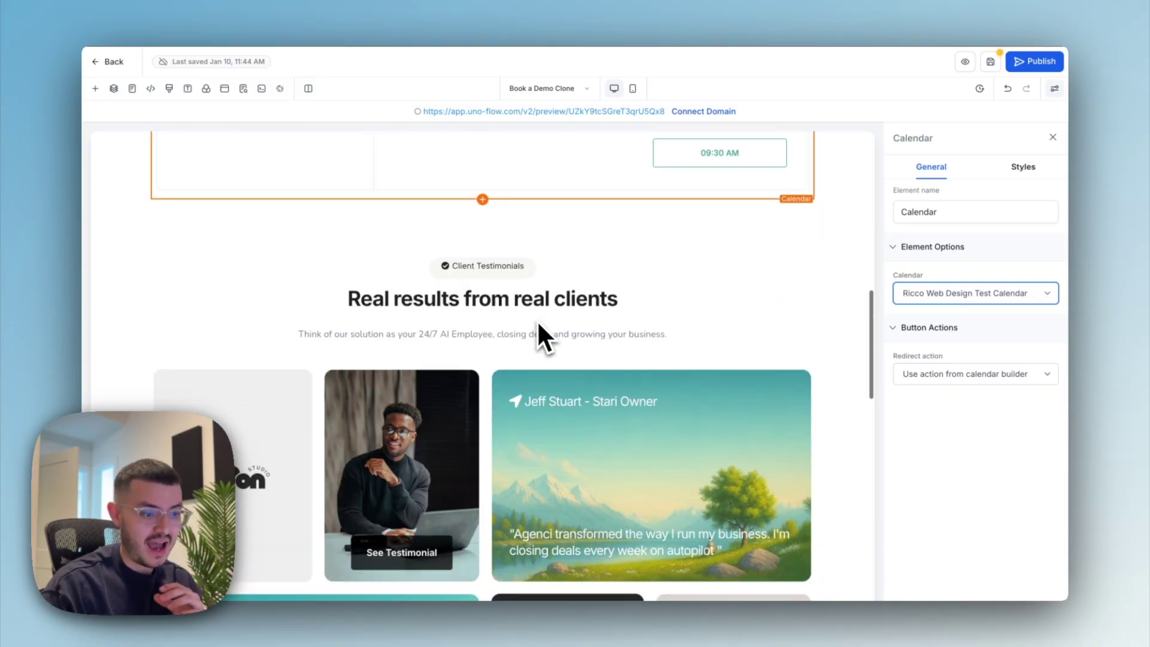
{"action": "scroll", "coordinate": [511, 364], "scroll_direction": "down", "scroll_amount": 1}
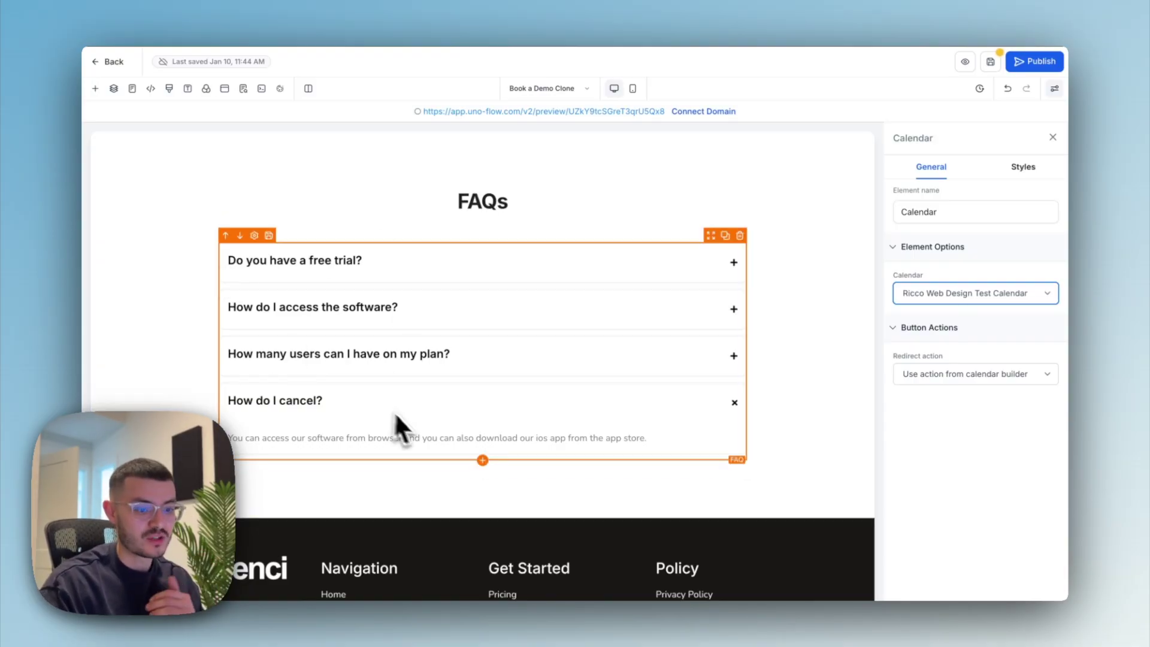
{"action": "scroll", "coordinate": [423, 422], "scroll_direction": "up", "scroll_amount": 5}
{"action": "scroll", "coordinate": [422, 421], "scroll_direction": "up", "scroll_amount": 5}
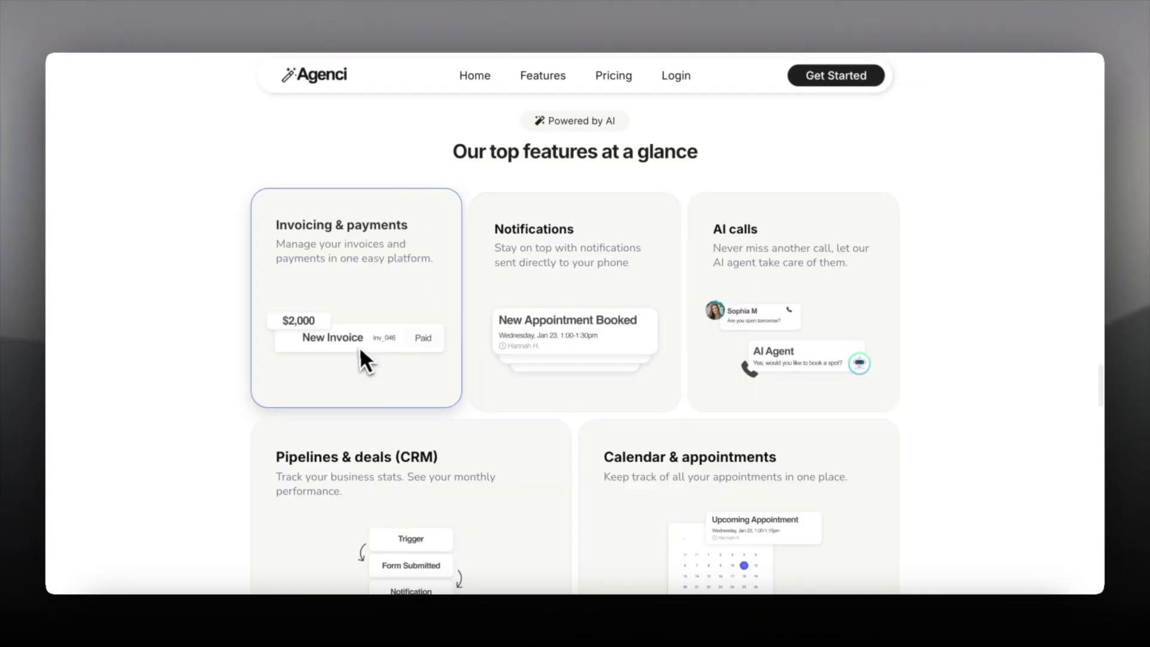
On the live site, open and close a client testimonial, then expand the 'Do you have a free trial?' FAQ
{"action": "scroll", "coordinate": [689, 501], "scroll_direction": "down", "scroll_amount": 2}
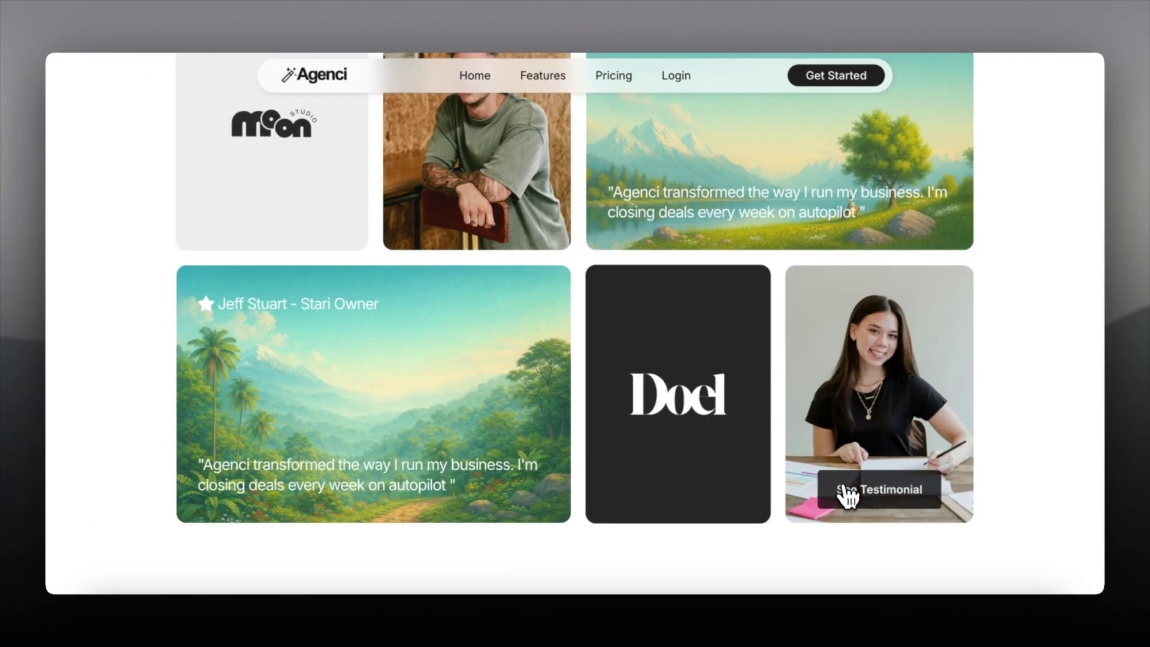
{"action": "left_click", "coordinate": [847, 489]}
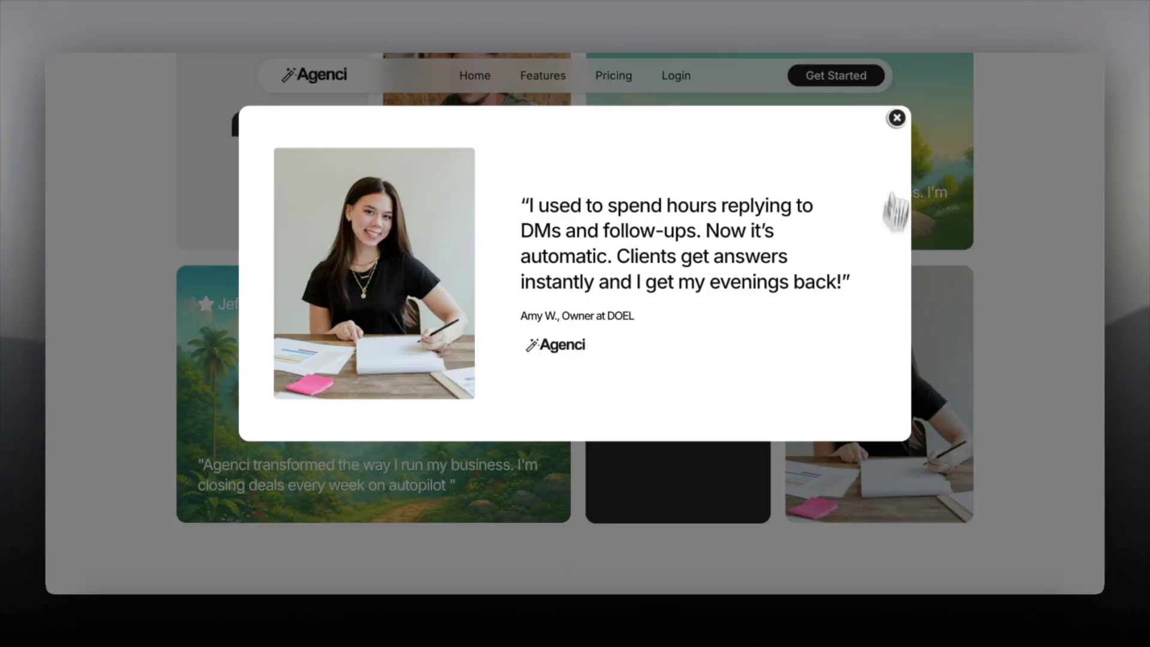
{"action": "left_click", "coordinate": [897, 118]}
{"action": "scroll", "coordinate": [806, 305], "scroll_direction": "down", "scroll_amount": 7}
{"action": "left_click", "coordinate": [663, 292]}
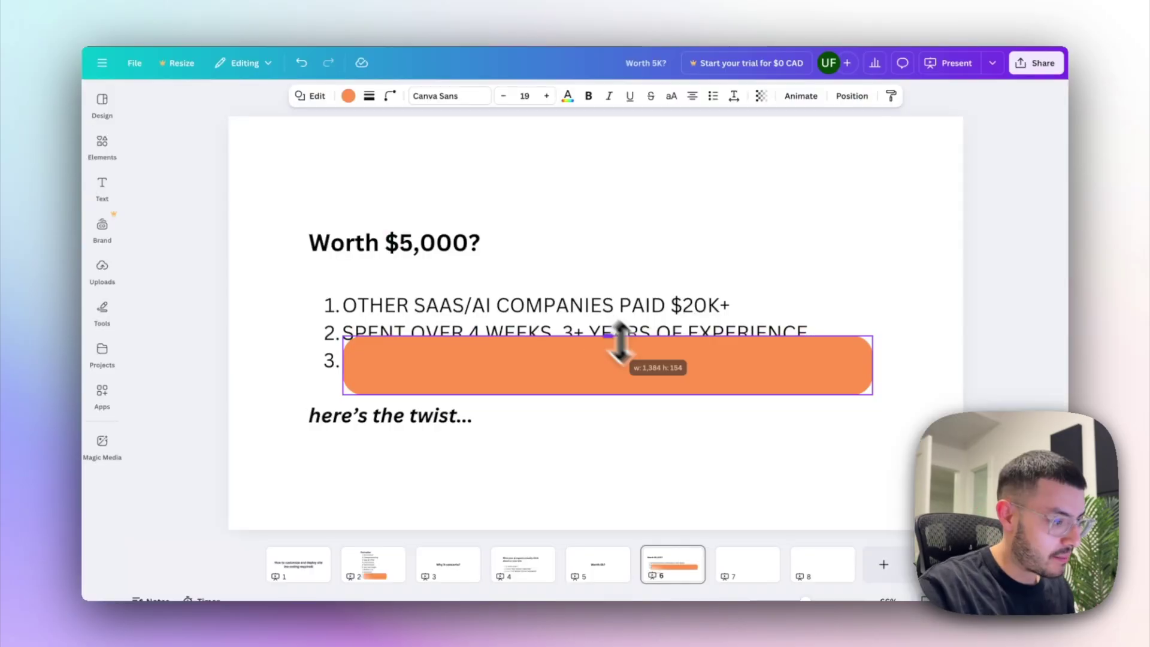
Resize the orange bar on the 'Worth $5,000?' slide over point 3, then return to the Agenci website
{"action": "left_click_drag", "start_coordinate": [617, 354], "coordinate": [610, 352]}
{"action": "left_click", "coordinate": [687, 245]}
{"action": "left_click", "coordinate": [695, 232]}
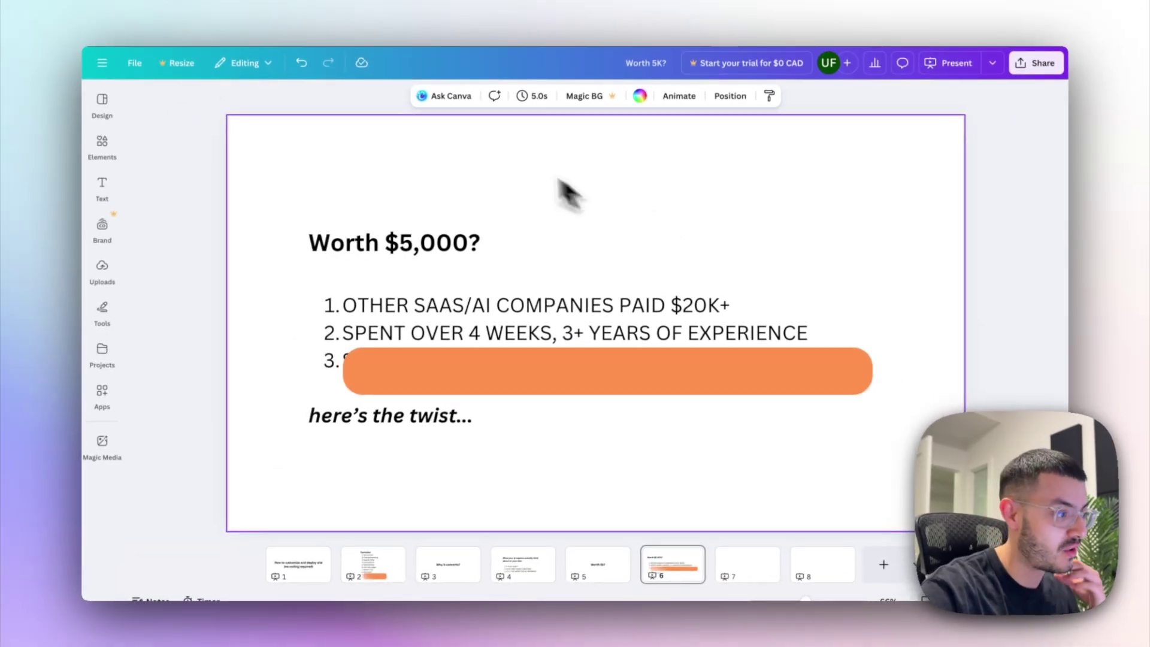
{"action": "left_click", "coordinate": [338, 24]}
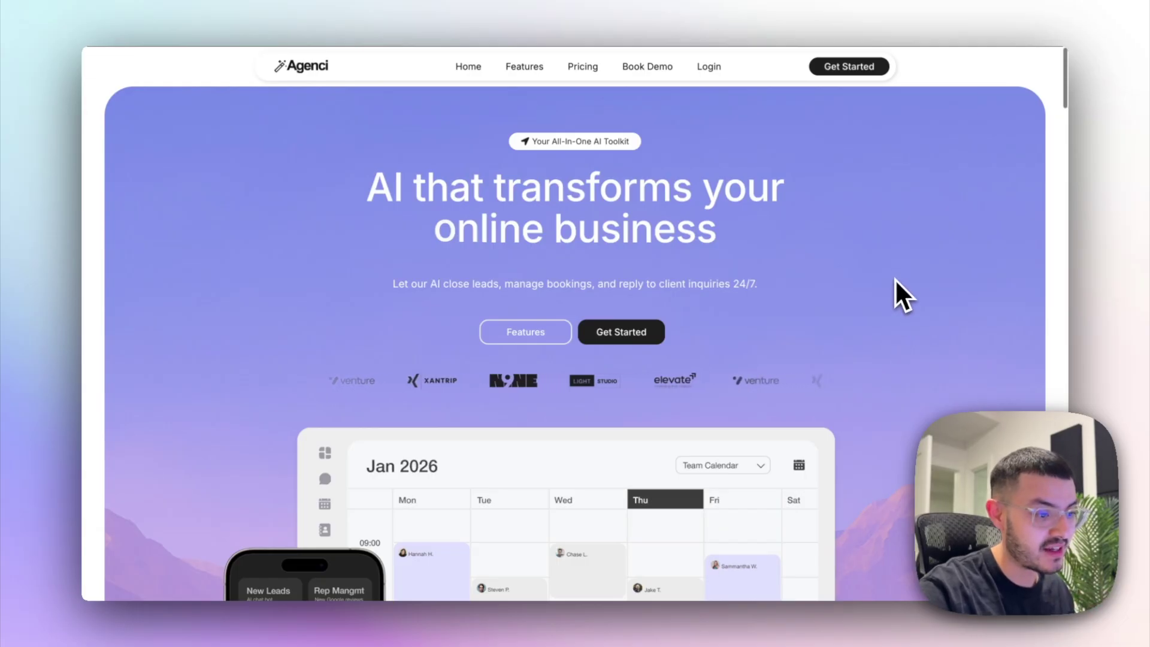
{"action": "scroll", "coordinate": [895, 279], "scroll_direction": "down", "scroll_amount": 6}
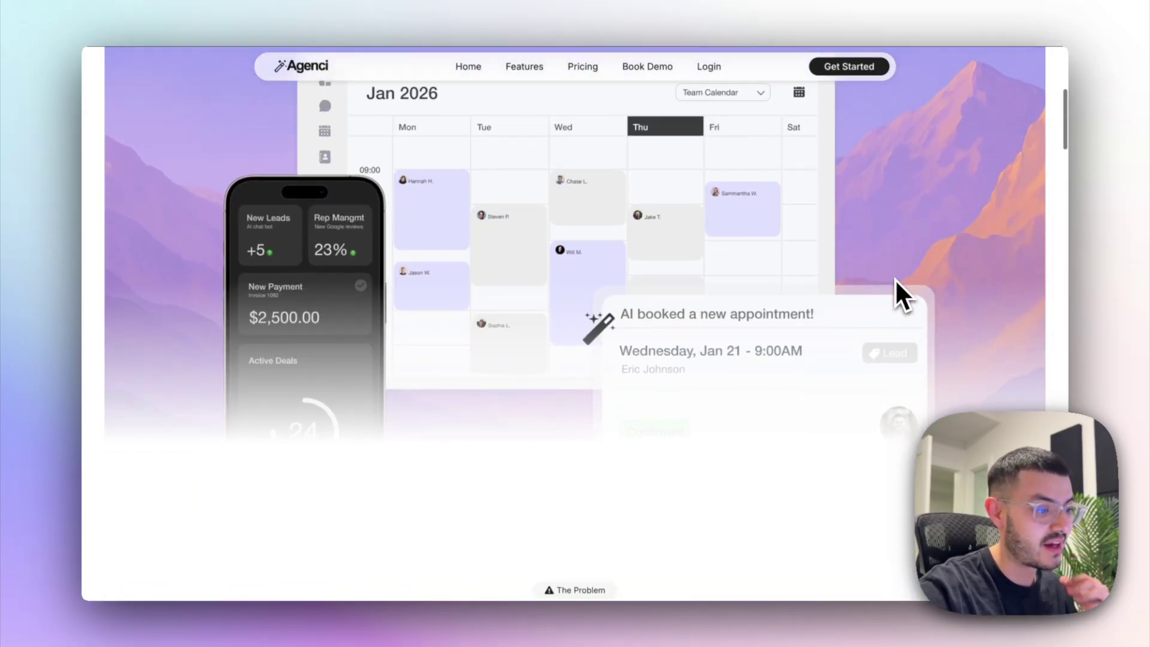
{"action": "scroll", "coordinate": [895, 279], "scroll_direction": "down", "scroll_amount": 3}
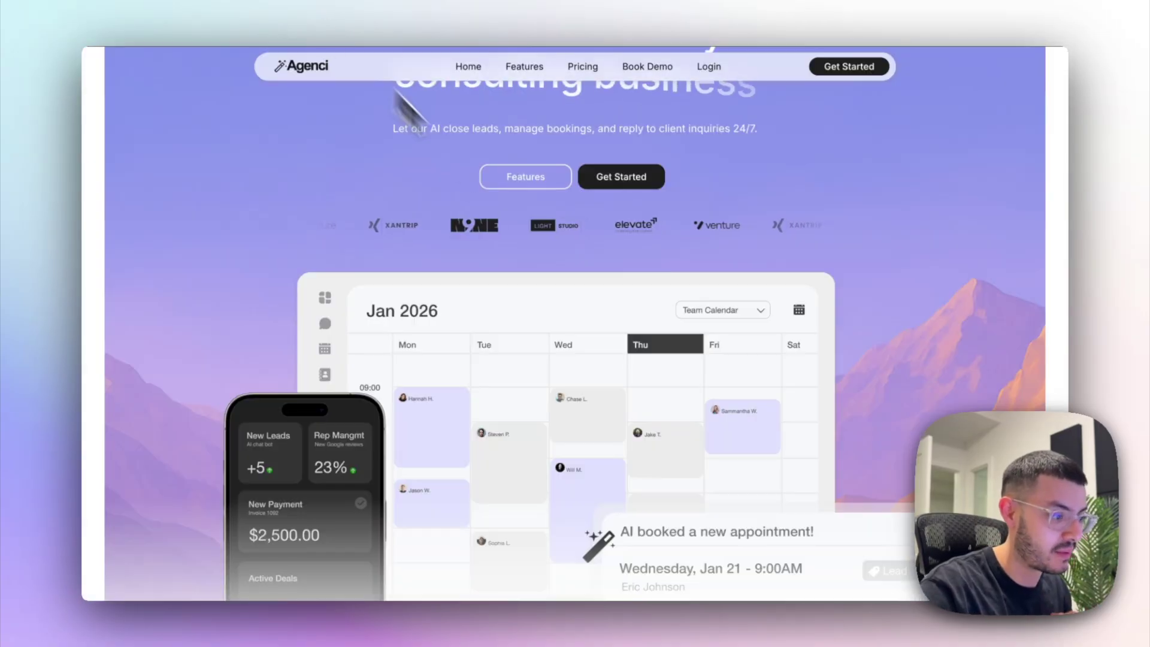
{"action": "scroll", "coordinate": [806, 376], "scroll_direction": "up", "scroll_amount": 5}
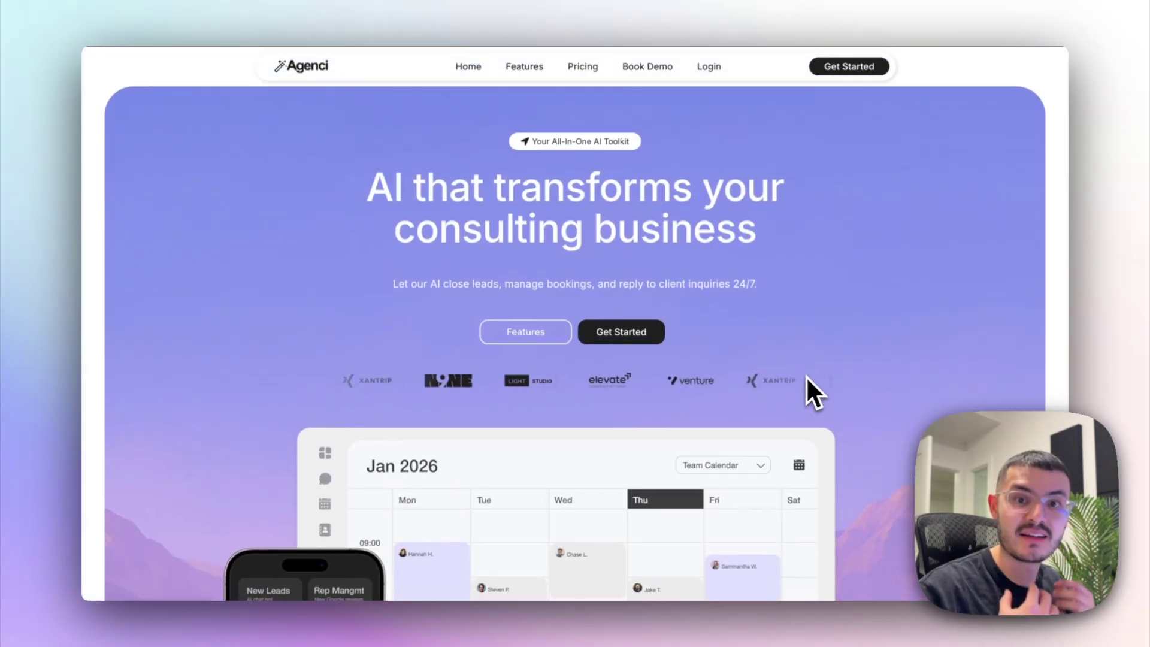